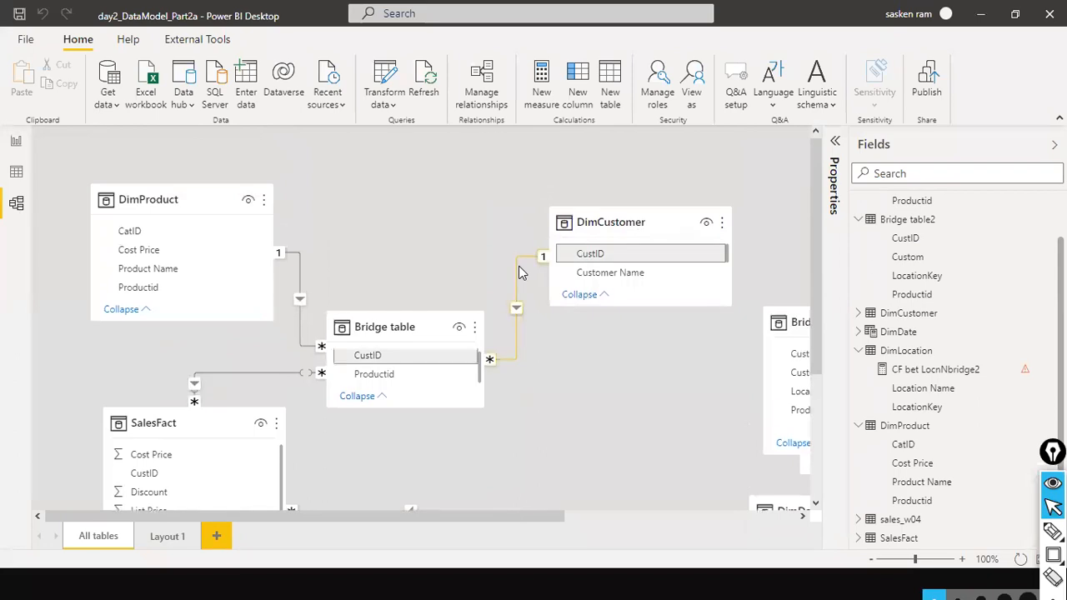
# Examine the model diagram and the table list for auto date/time tables, comparing them with the presentation slide about hidden tables
pyautogui.click(435, 160)
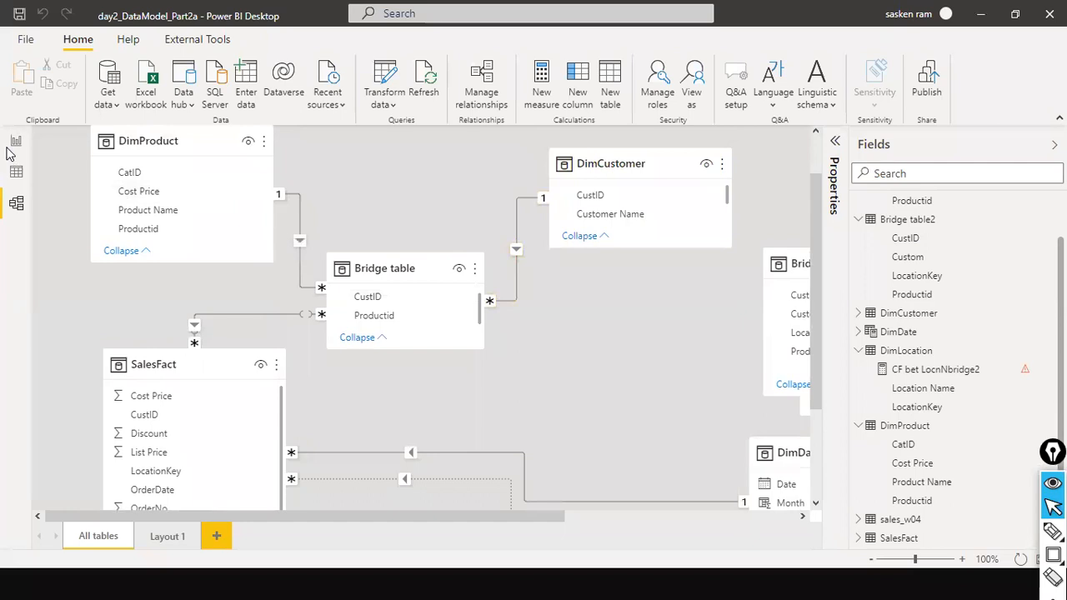
pyautogui.scroll(-1, 193, 281)
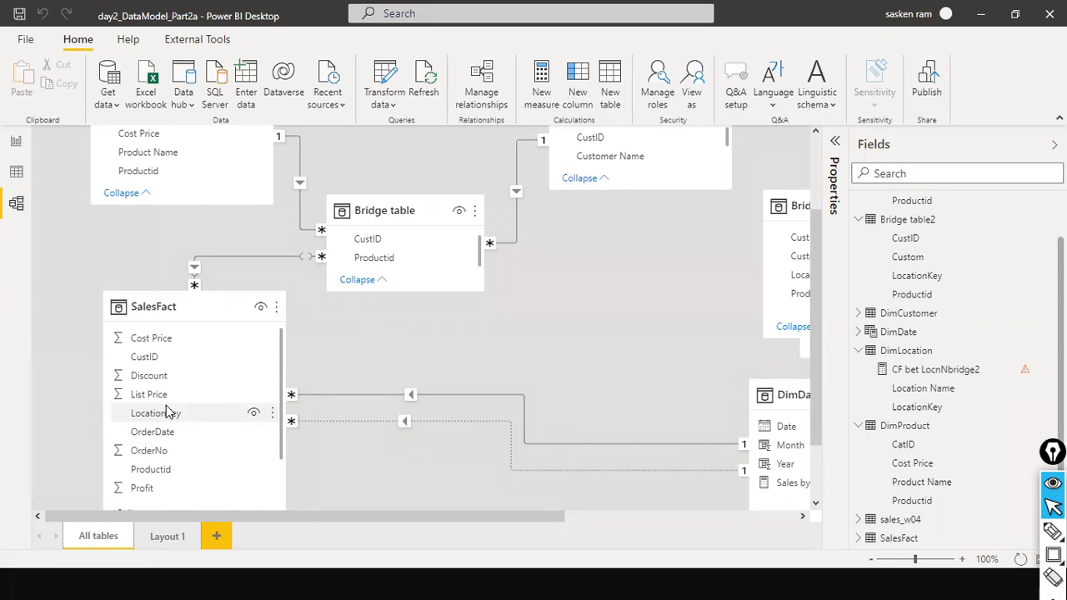
pyautogui.hotkey('alt', 'Tab')
pyautogui.hotkey('alt', 'Tab')
pyautogui.hotkey('alt', 'Tab')
pyautogui.click(195, 267)
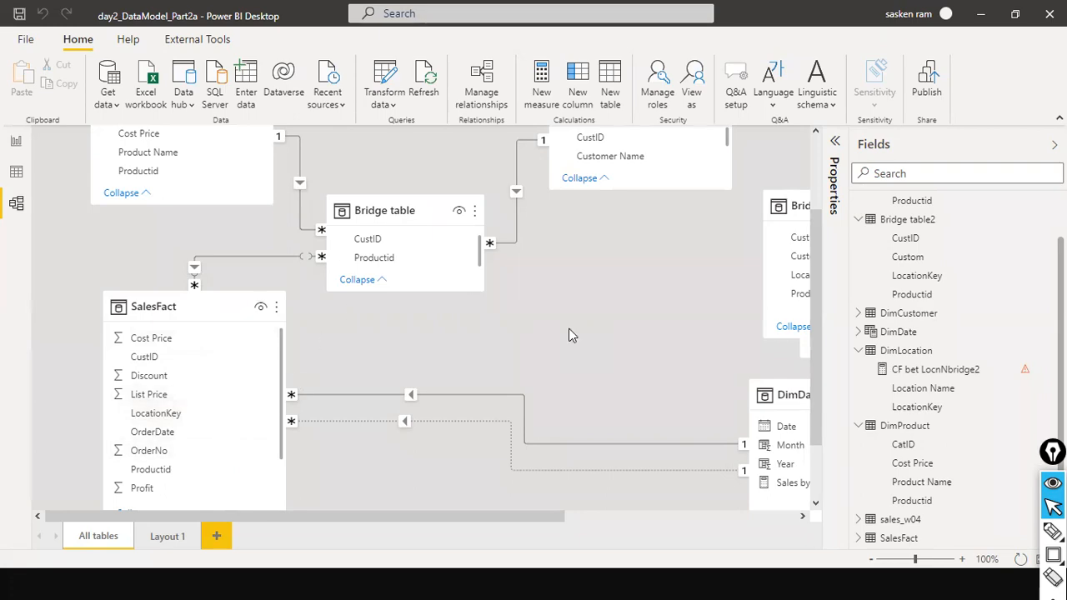
pyautogui.hotkey('alt', 'Tab')
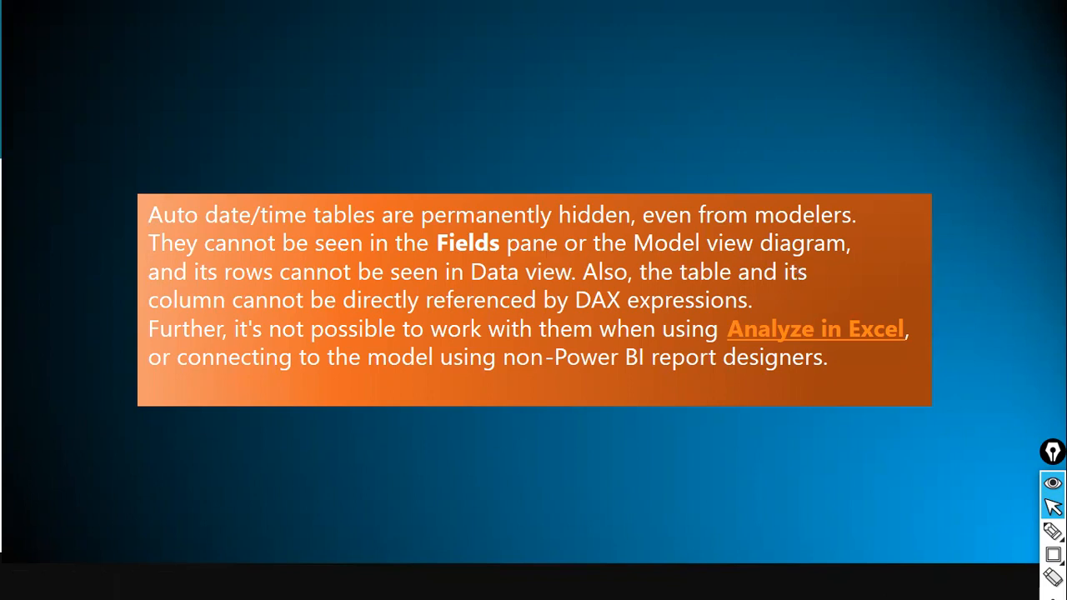
pyautogui.hotkey('alt', 'Tab')
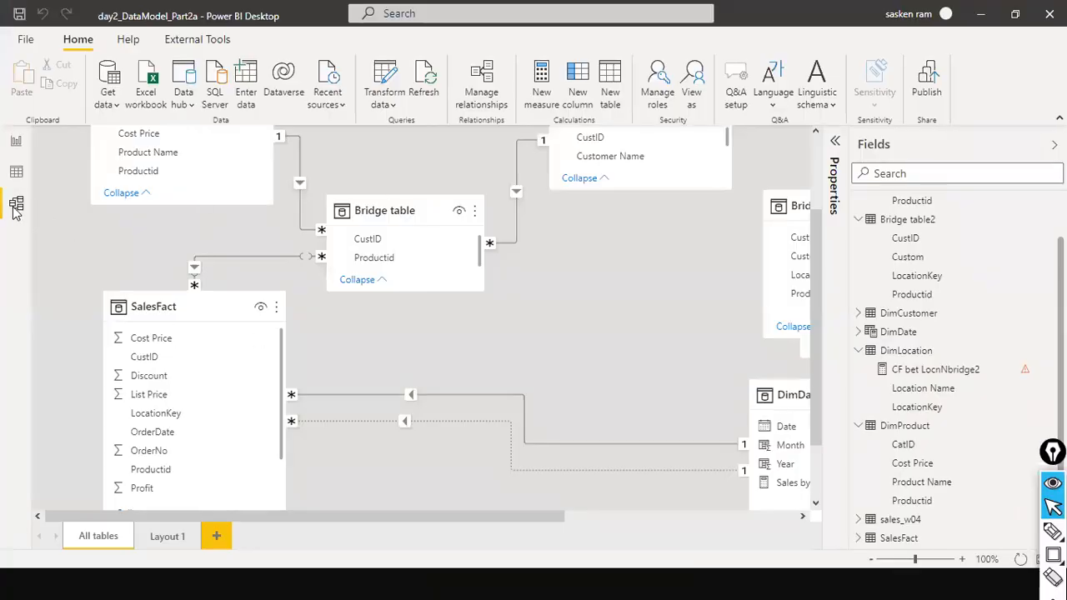
pyautogui.hotkey('alt', 'Tab')
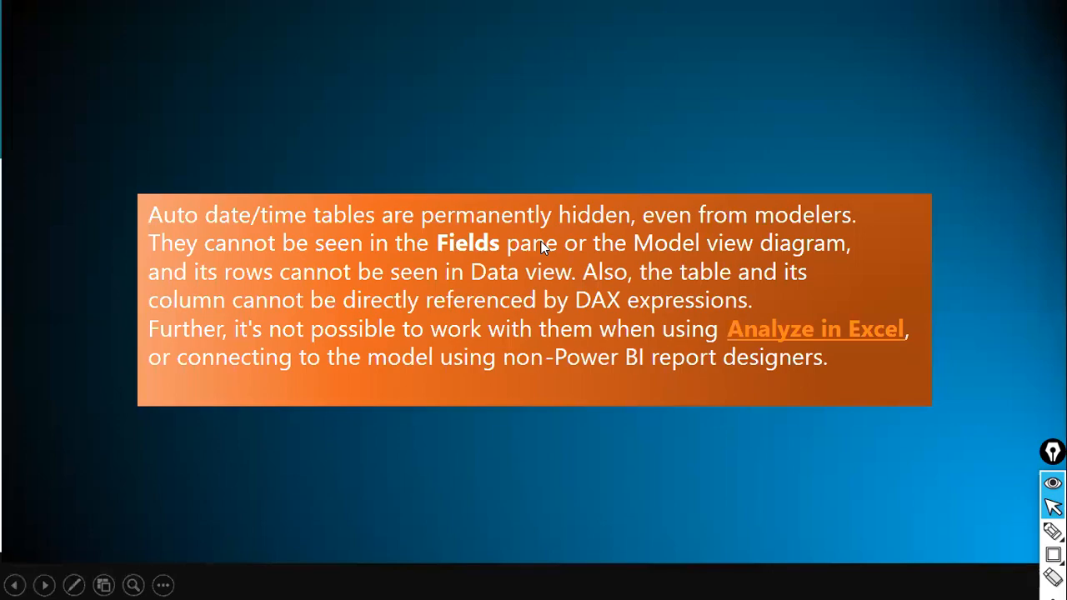
pyautogui.hotkey('alt', 'Tab')
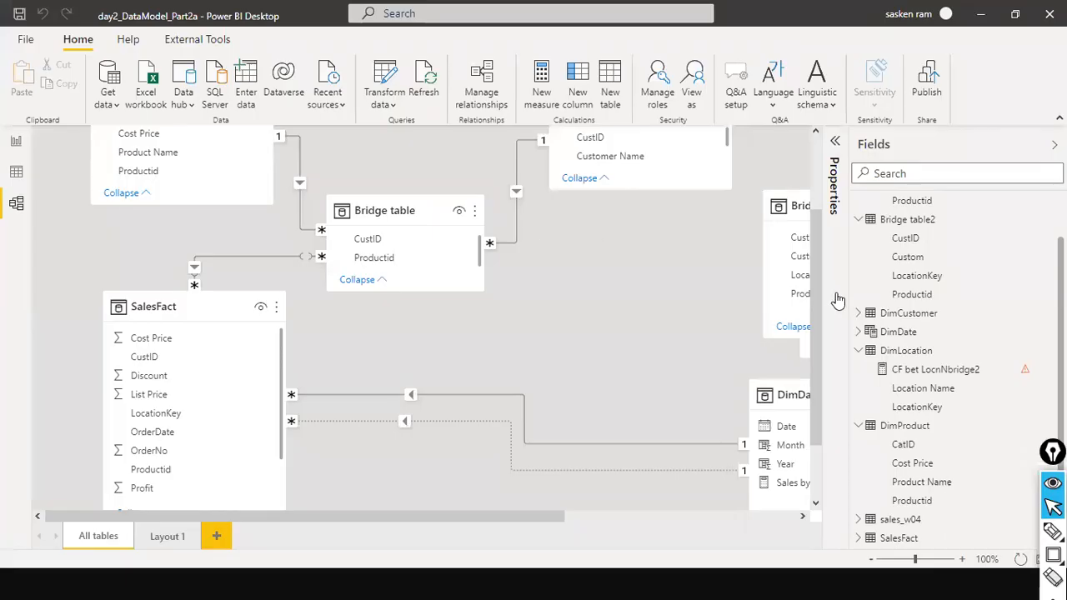
pyautogui.scroll(3, 686, 291)
pyautogui.scroll(1, 908, 296)
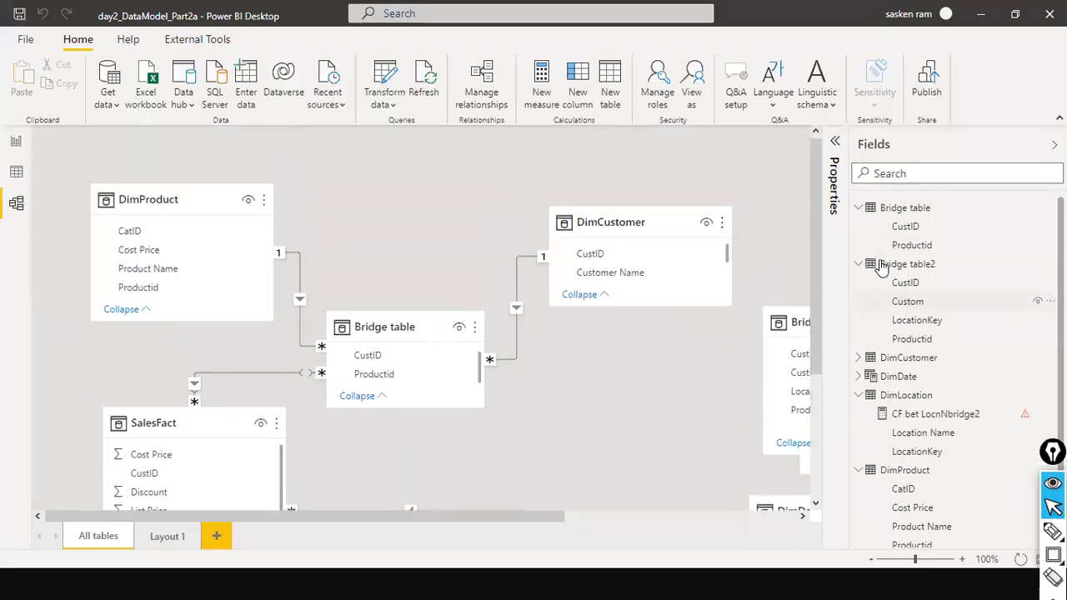
pyautogui.scroll(-4, 450, 277)
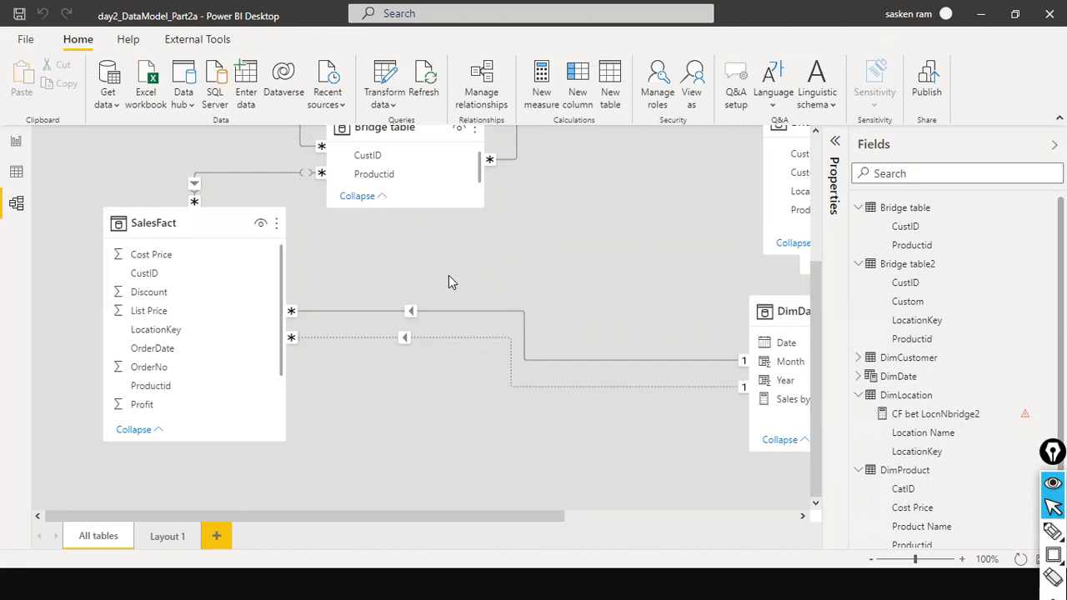
# Launch DAX Studio and open the recovered files Query1.dax and Query2.dax
pyautogui.press('super')
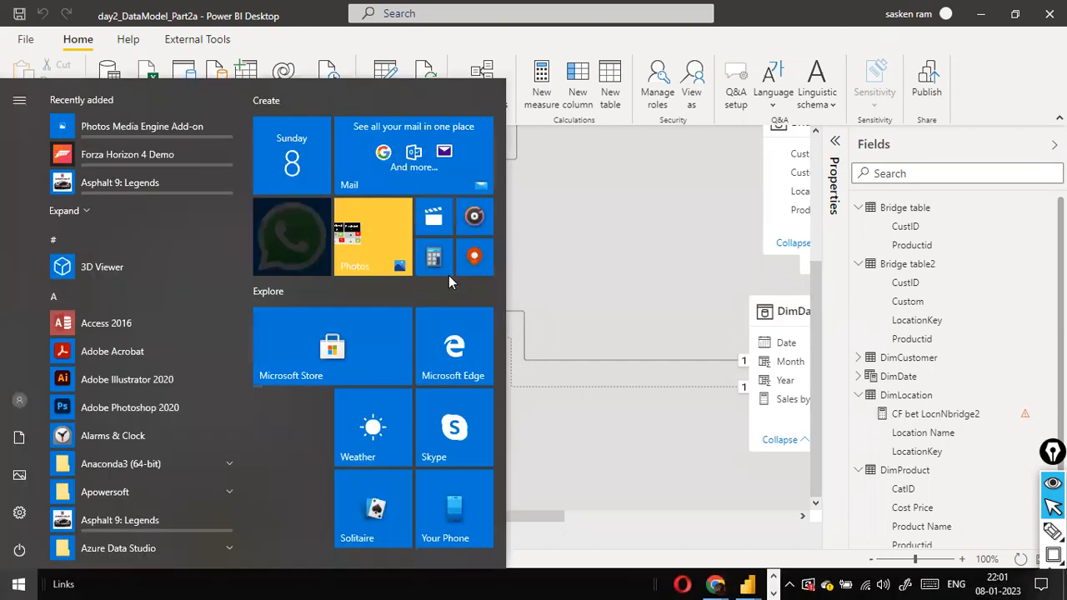
pyautogui.write('dax studio')
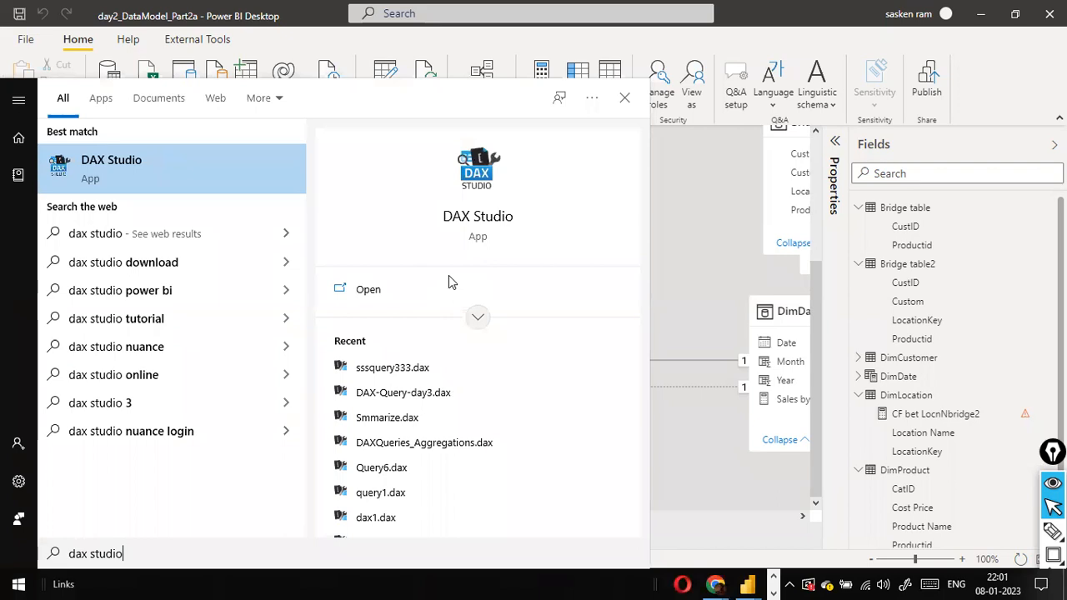
pyautogui.press('Return')
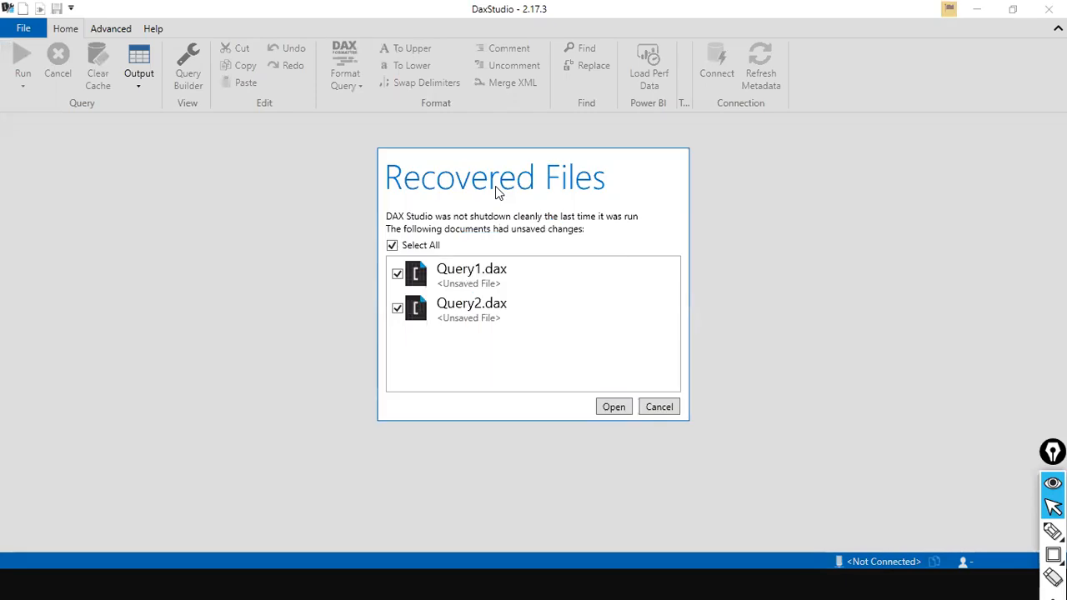
pyautogui.click(617, 408)
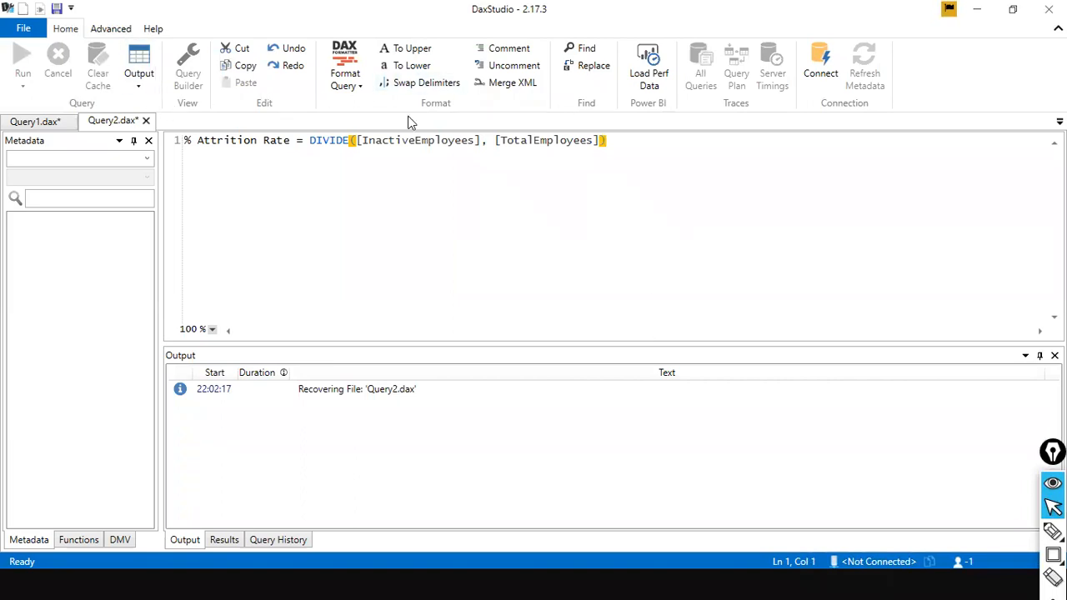
# Look over the recovered Query1.dax in a maximized window, along with the DMV and Functions lists
pyautogui.click(23, 29)
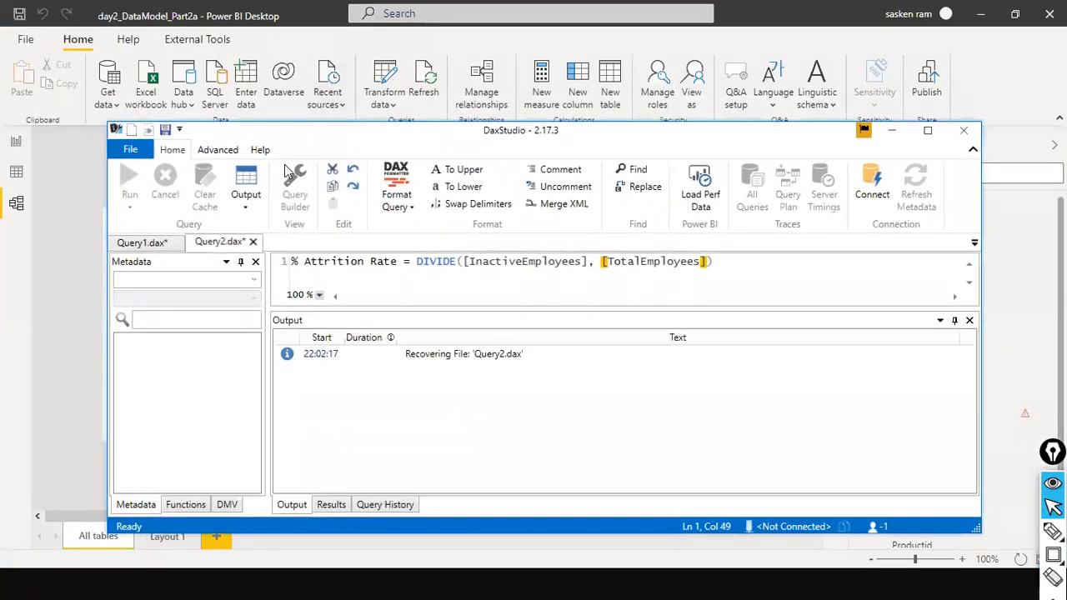
pyautogui.click(149, 244)
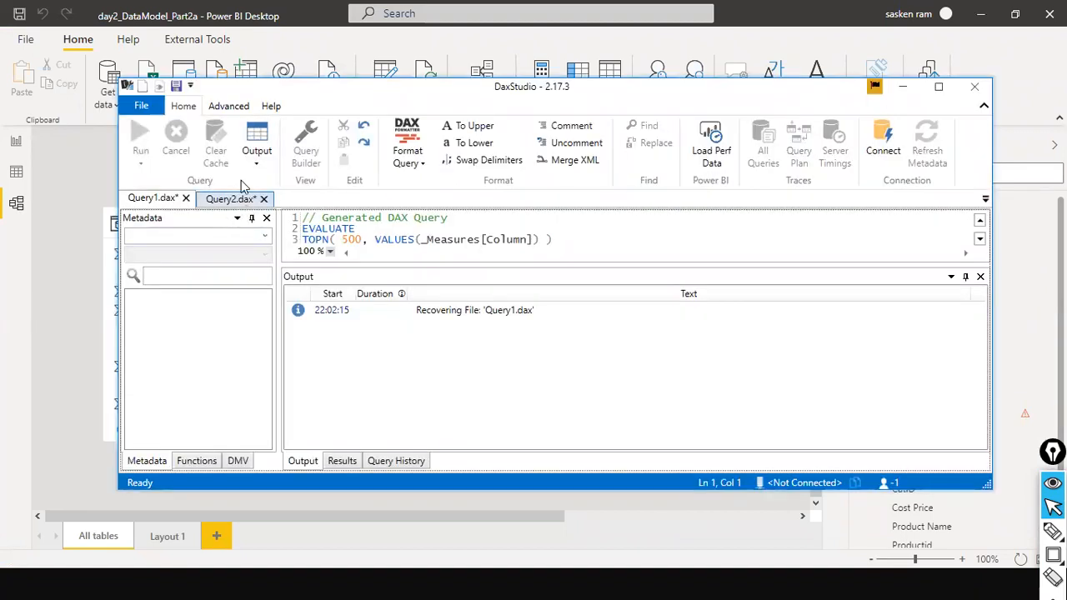
pyautogui.click(212, 110)
pyautogui.click(183, 106)
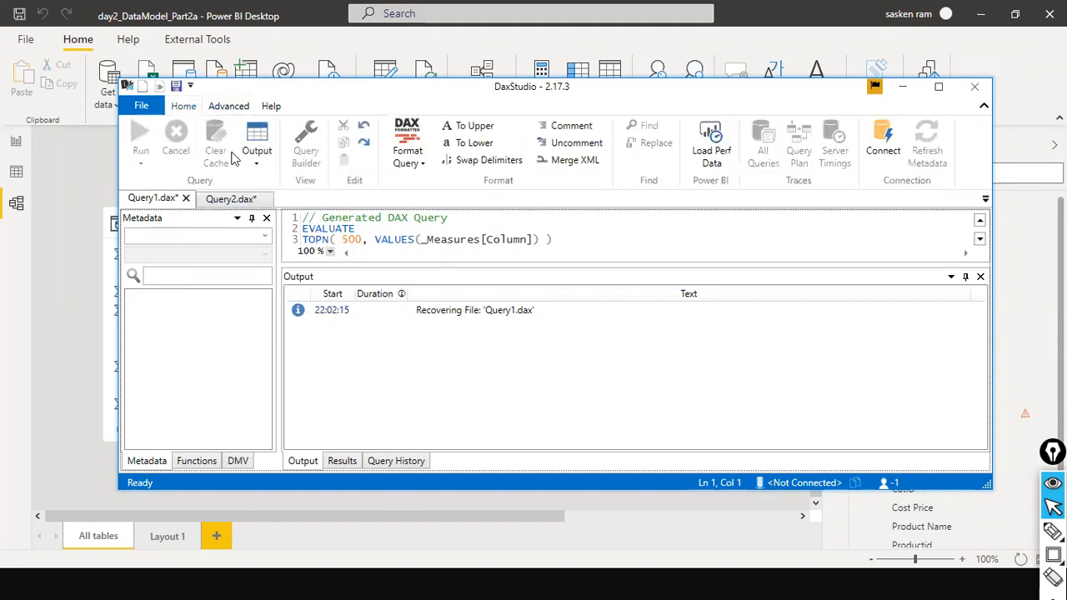
pyautogui.click(186, 198)
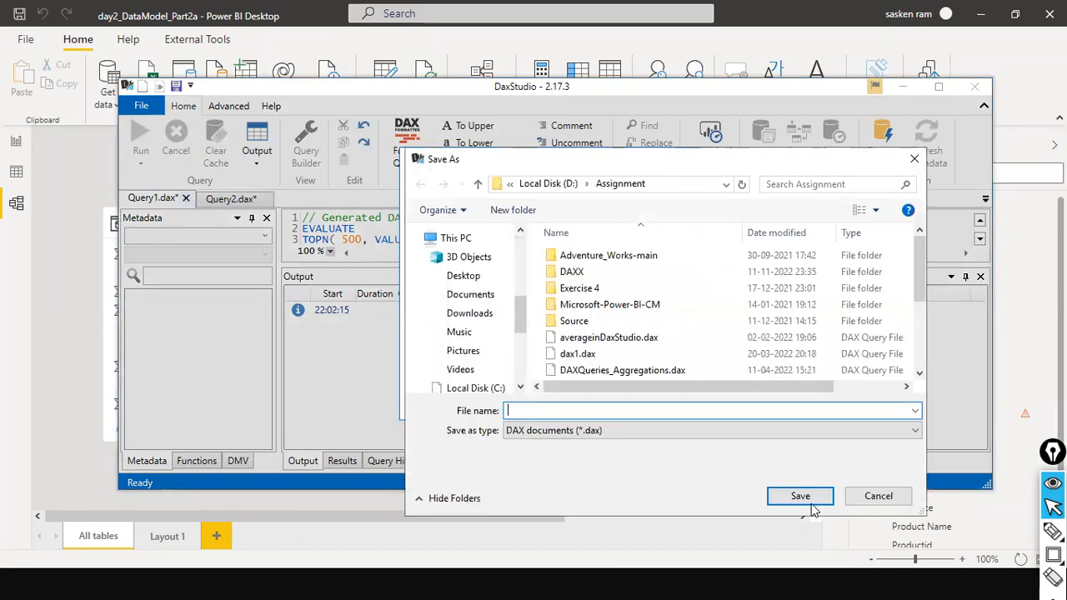
pyautogui.click(856, 499)
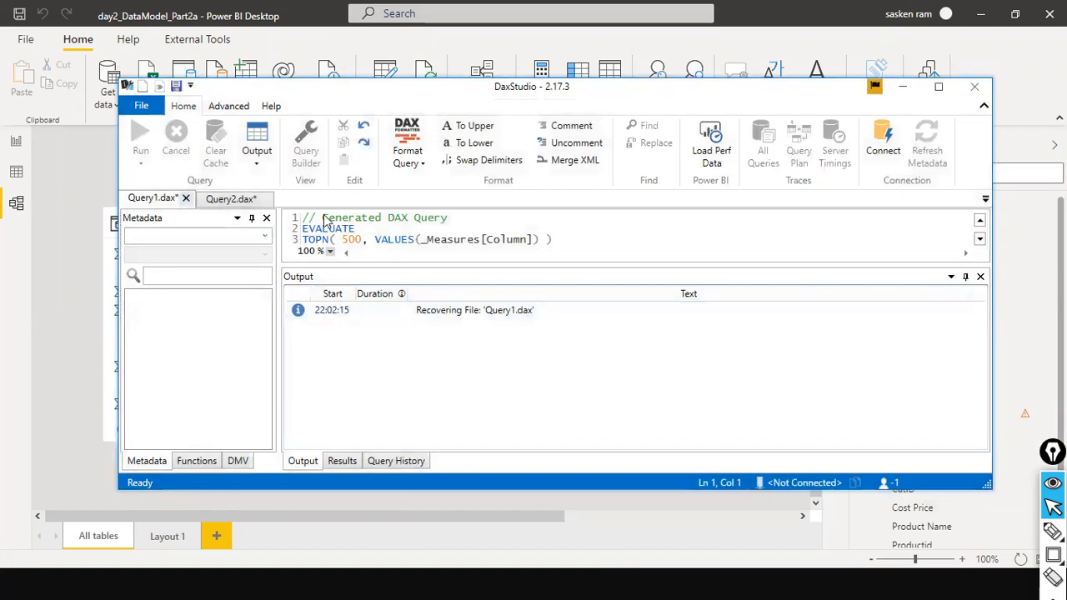
pyautogui.click(939, 87)
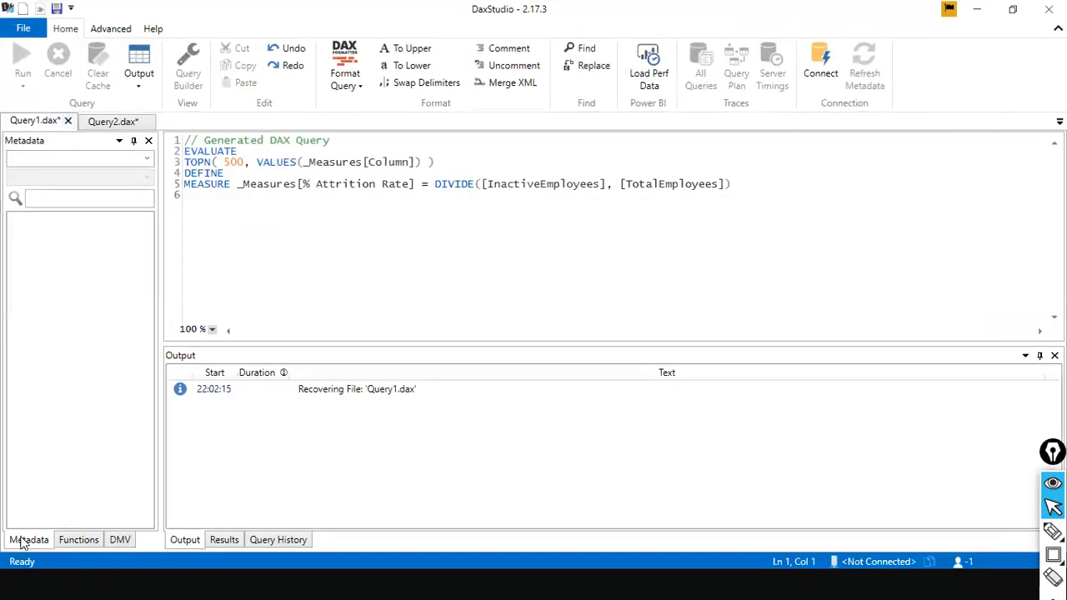
pyautogui.click(98, 544)
pyautogui.click(121, 540)
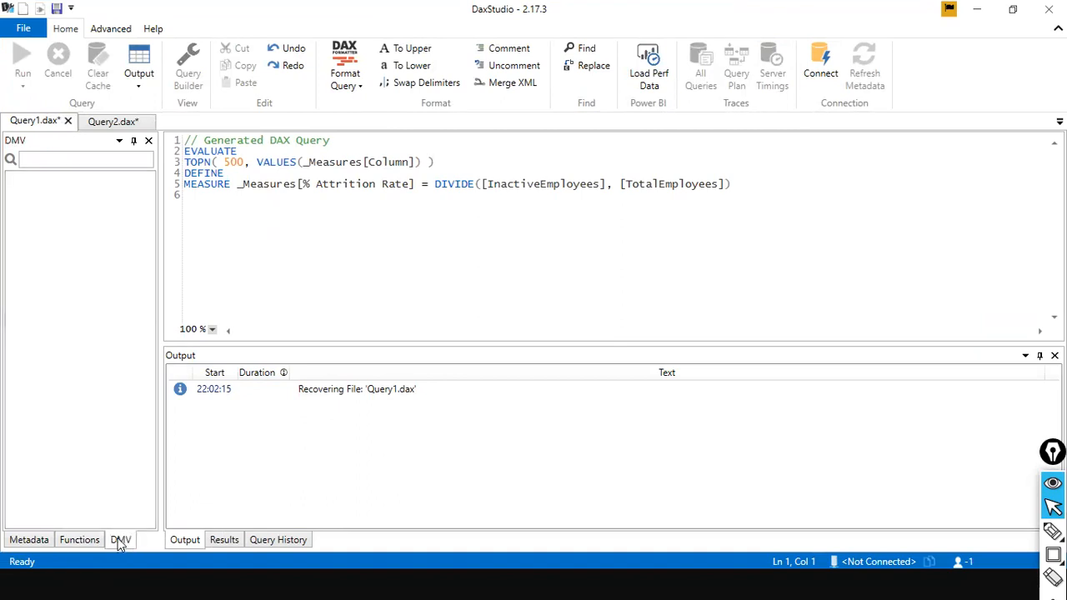
pyautogui.click(84, 539)
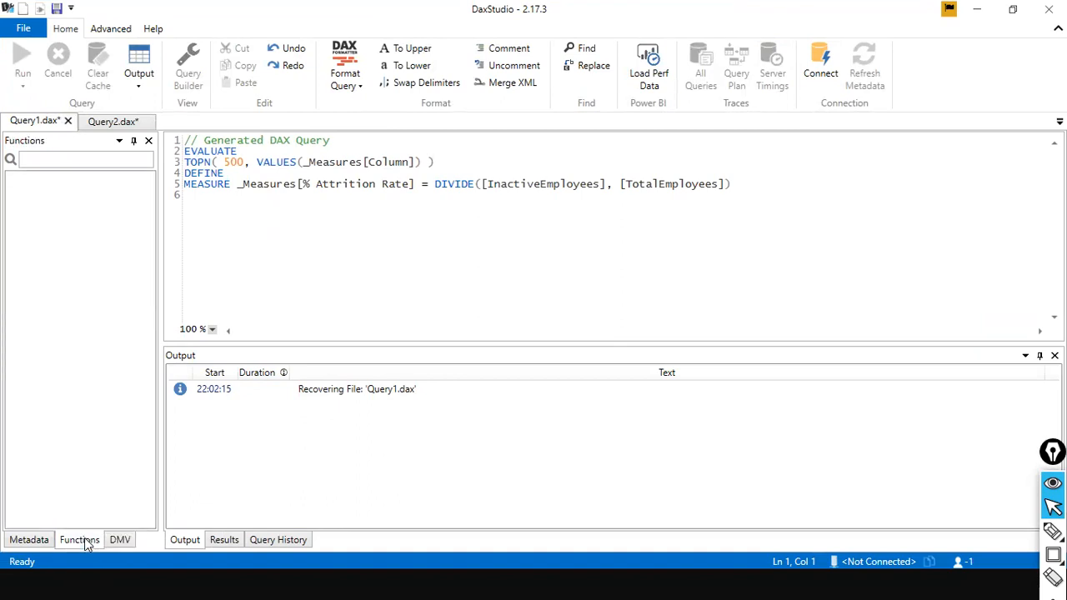
# Close the recovered Query1.dax and Query2.dax without saving them
pyautogui.click(68, 122)
pyautogui.click(603, 406)
pyautogui.click(69, 121)
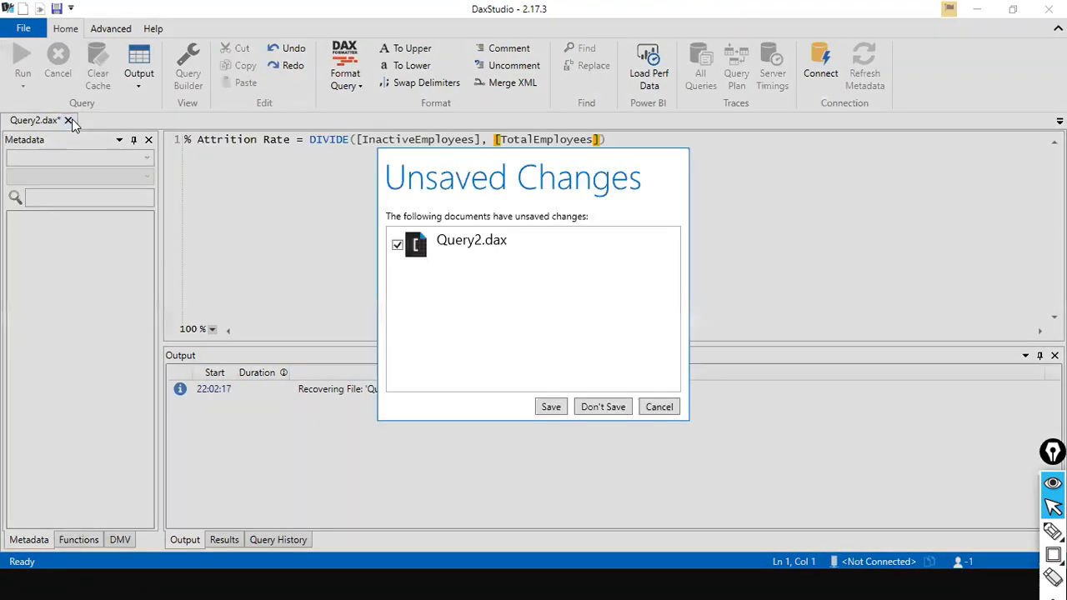
pyautogui.click(603, 408)
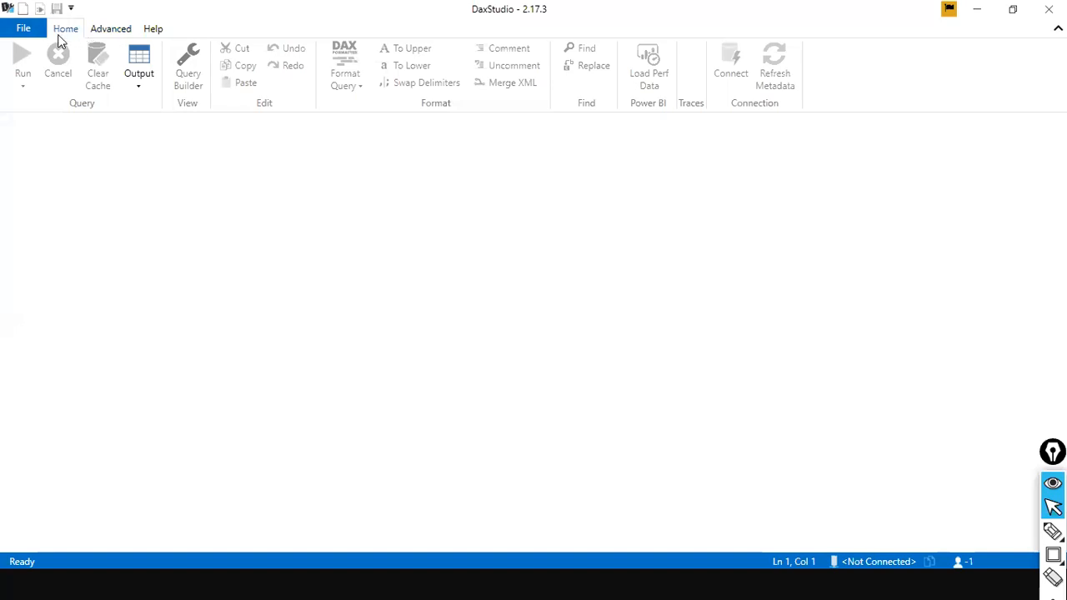
# Create a new query and connect it to the PBI / SSDT model day2_DataModel_Part2a
pyautogui.click(23, 28)
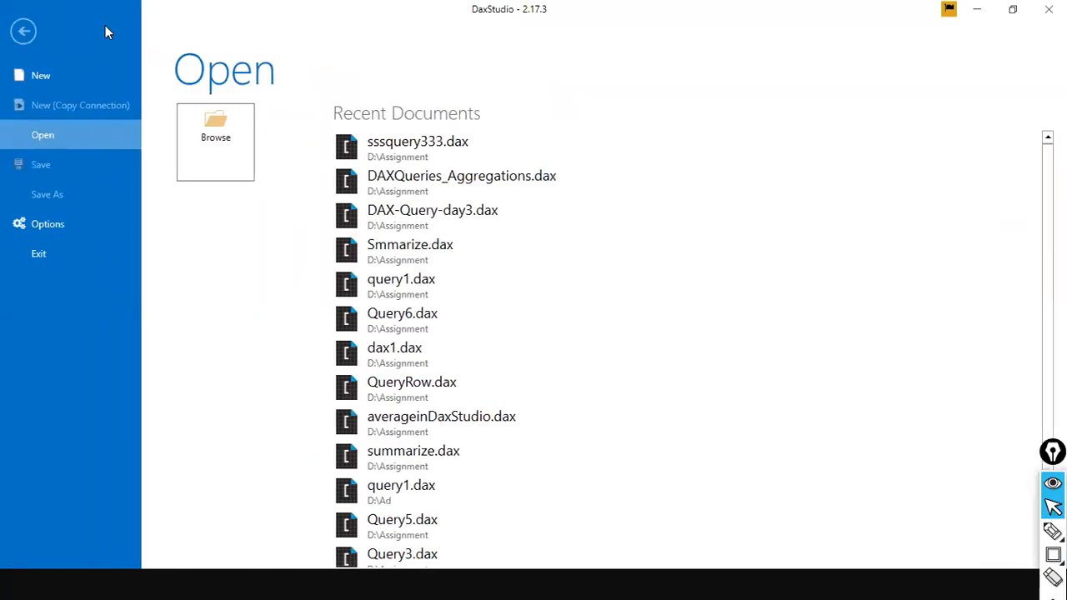
pyautogui.click(66, 77)
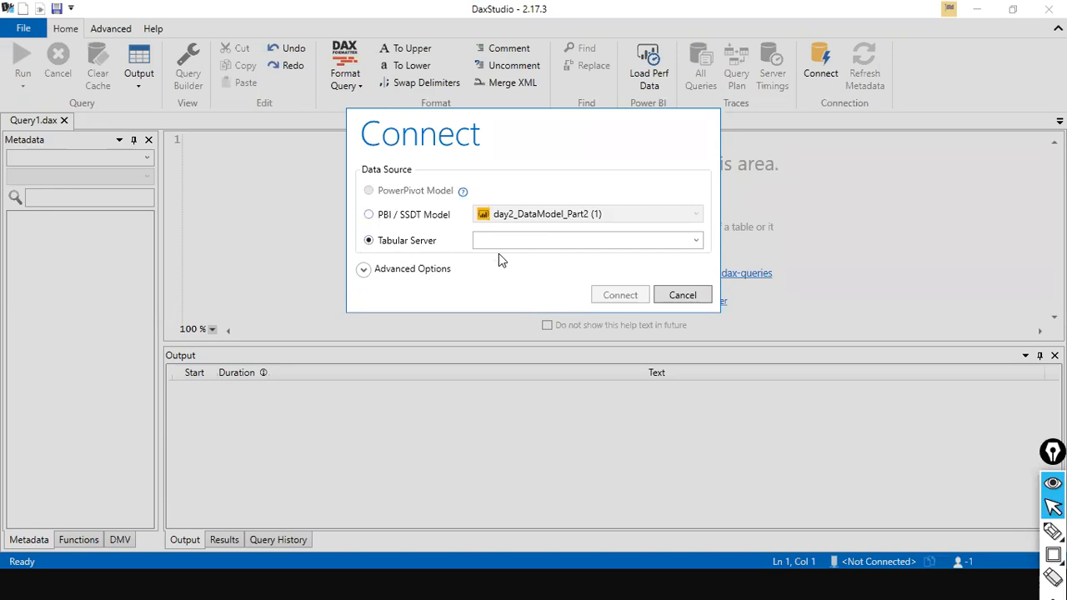
pyautogui.click(369, 215)
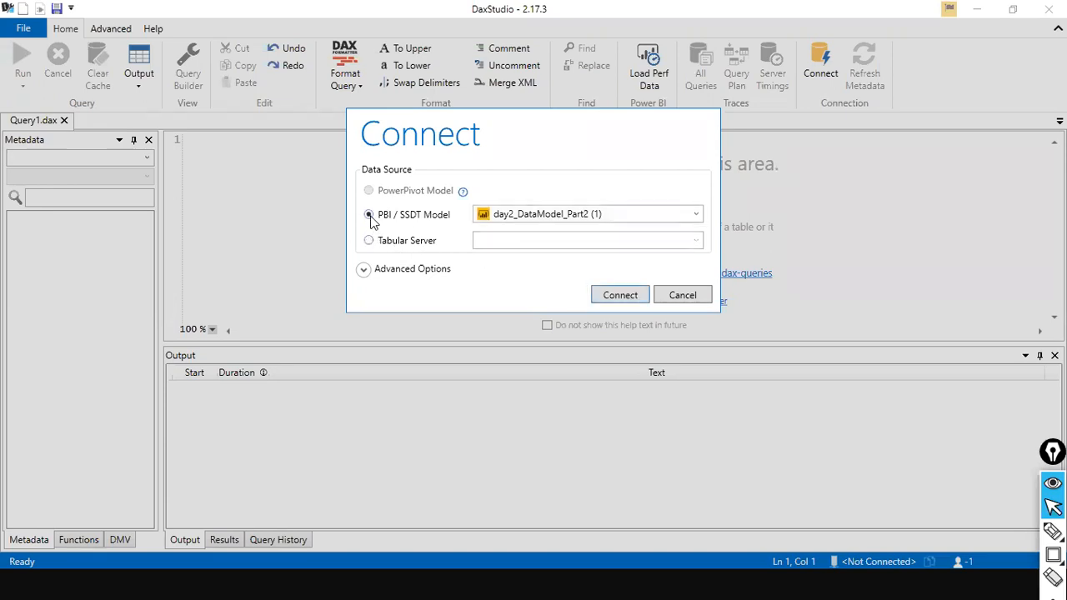
pyautogui.click(607, 218)
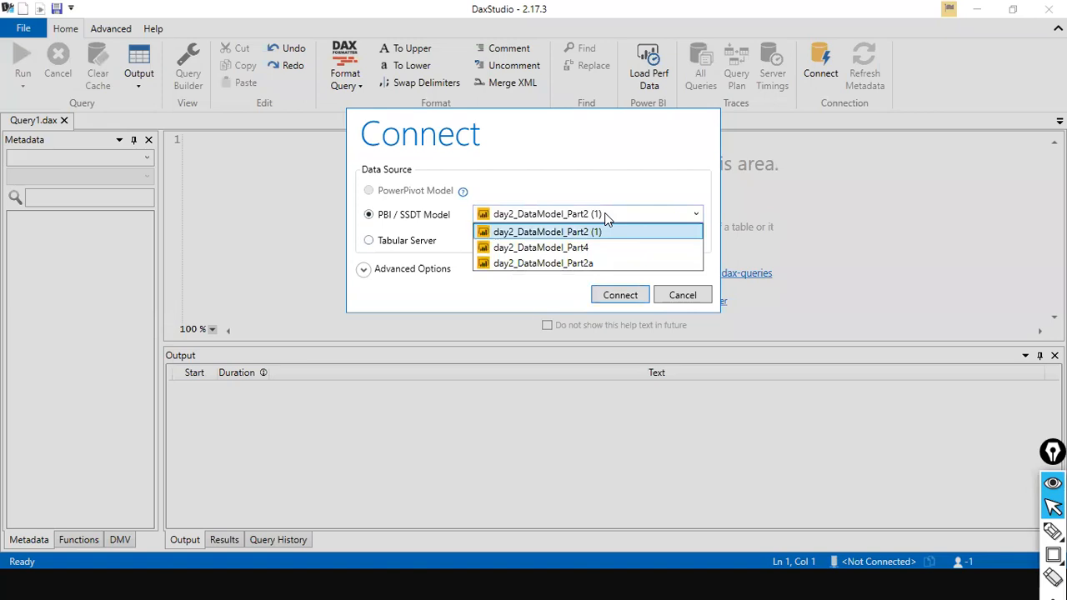
pyautogui.click(600, 263)
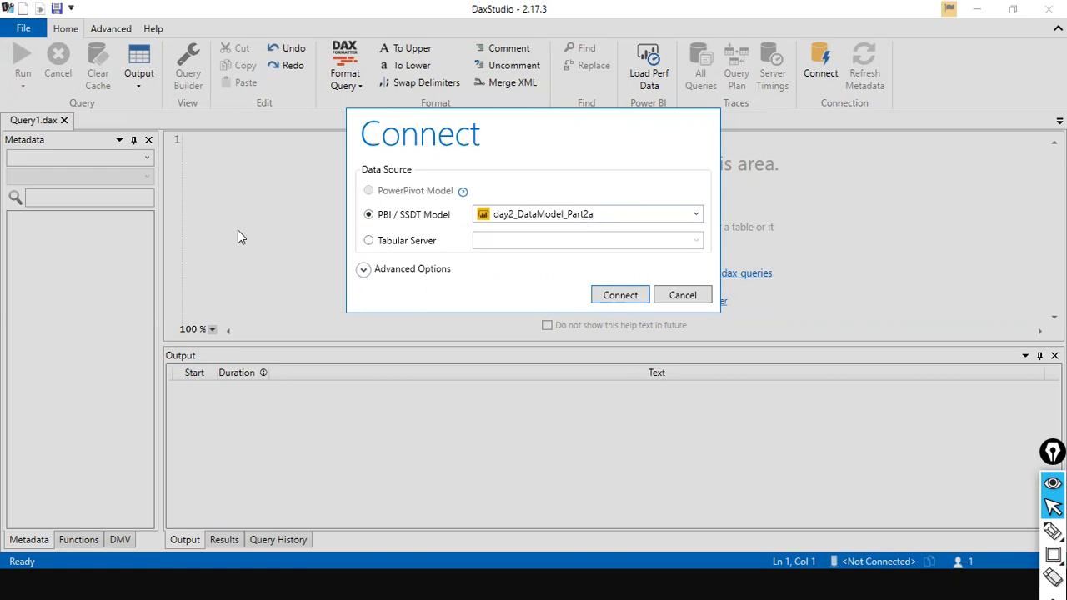
pyautogui.click(635, 295)
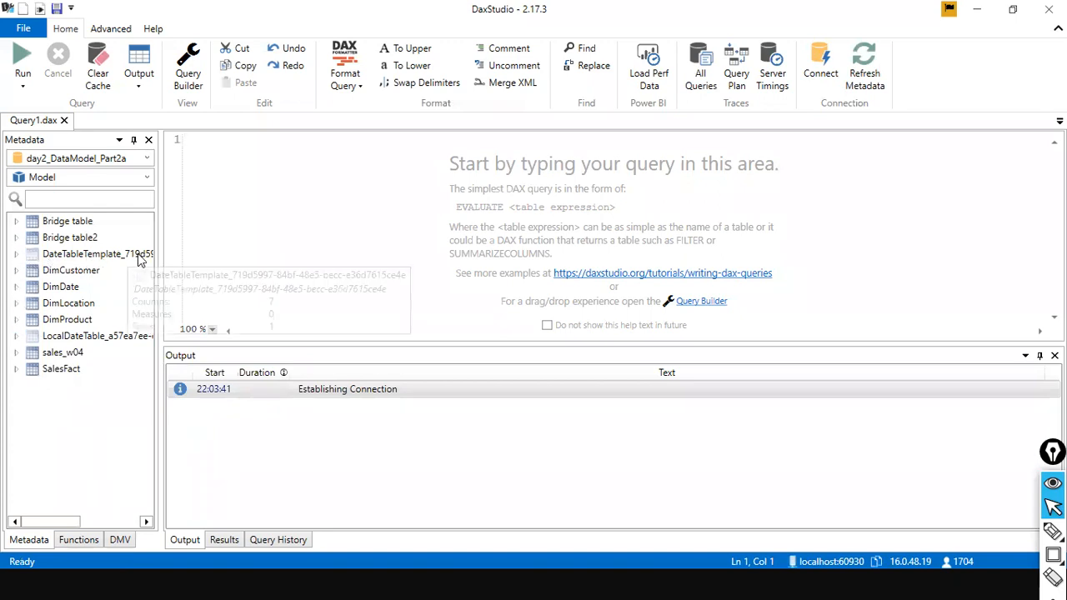
# Inspect the columns of the DateTableTemplate table and locate the LocalDateTable table in the model's metadata
pyautogui.click(16, 254)
pyautogui.click(53, 277)
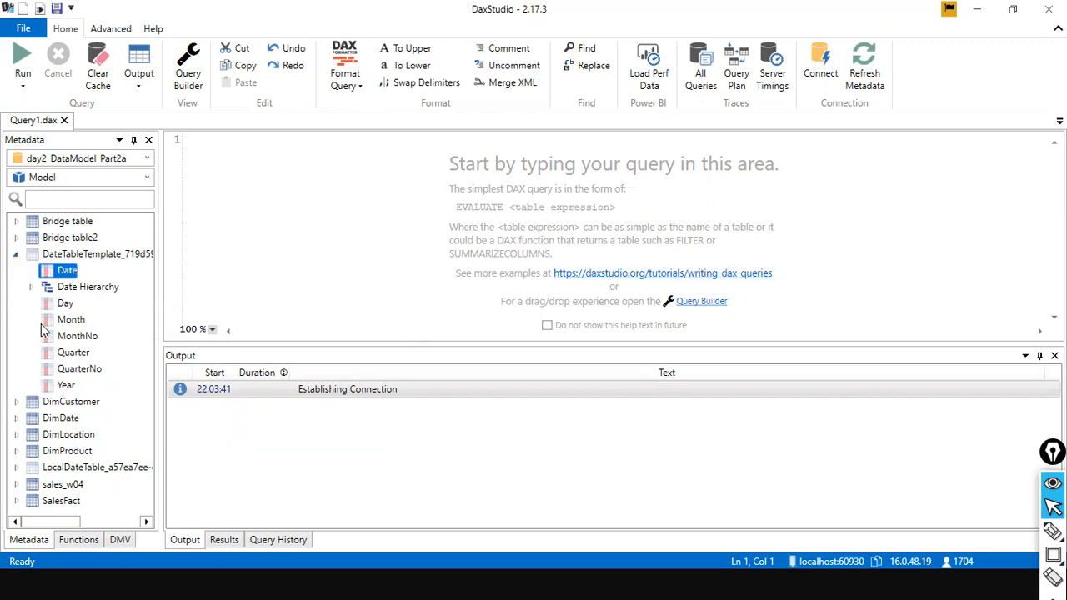
pyautogui.click(34, 470)
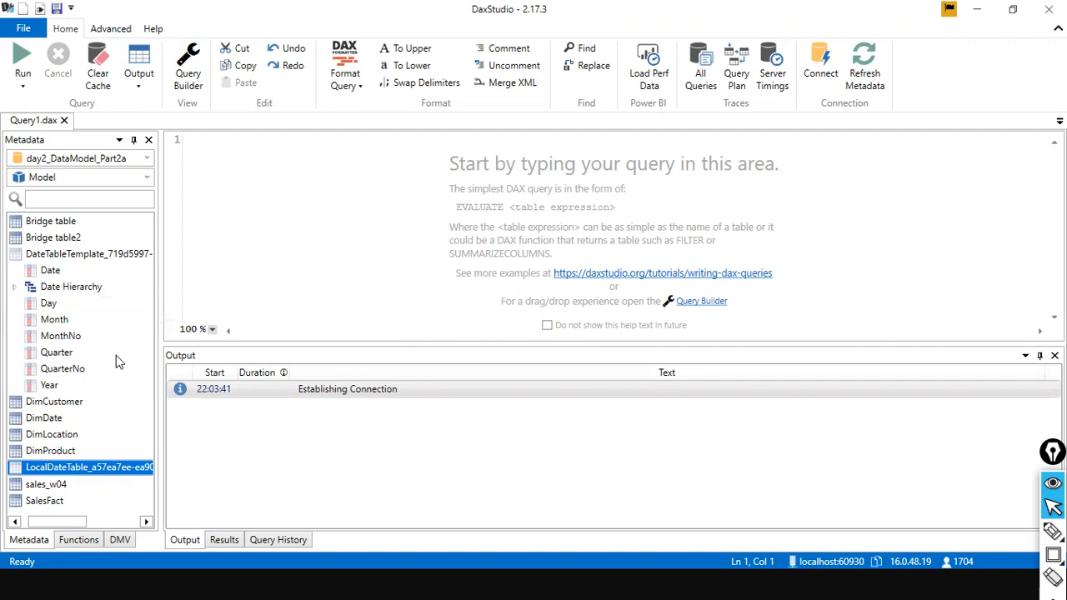
pyautogui.click(73, 255)
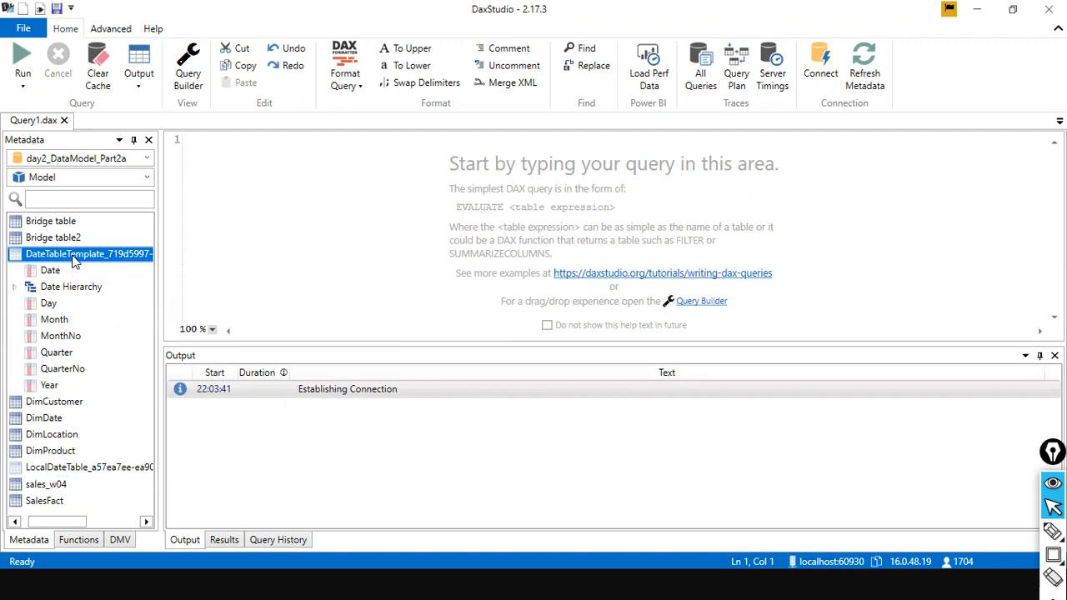
# Switch to Power BI Desktop and open the current file's Data Load options
pyautogui.hotkey('alt', 'Tab')
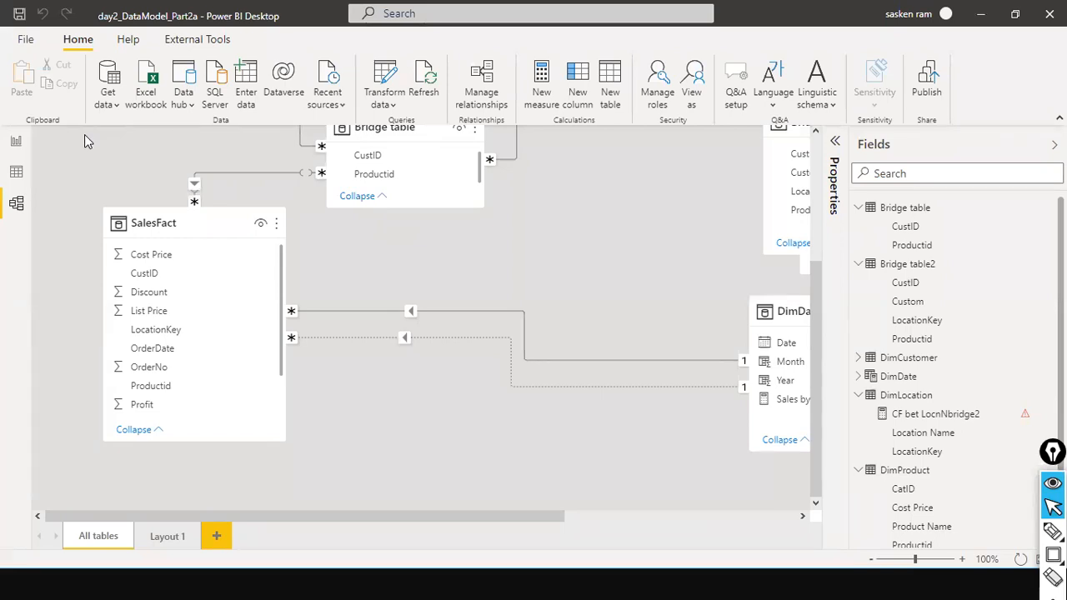
pyautogui.click(26, 40)
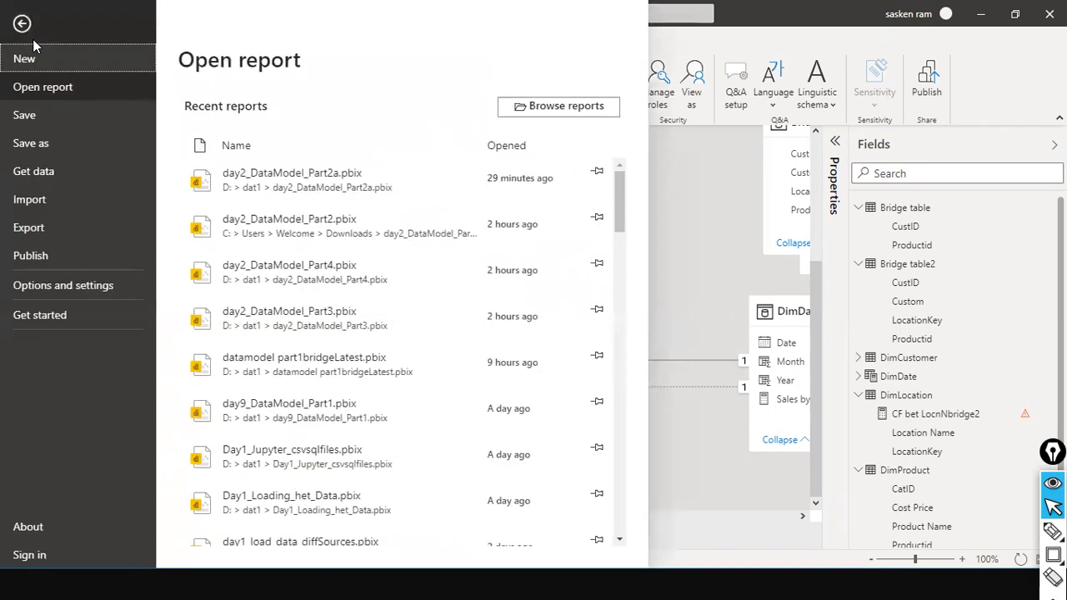
pyautogui.click(59, 287)
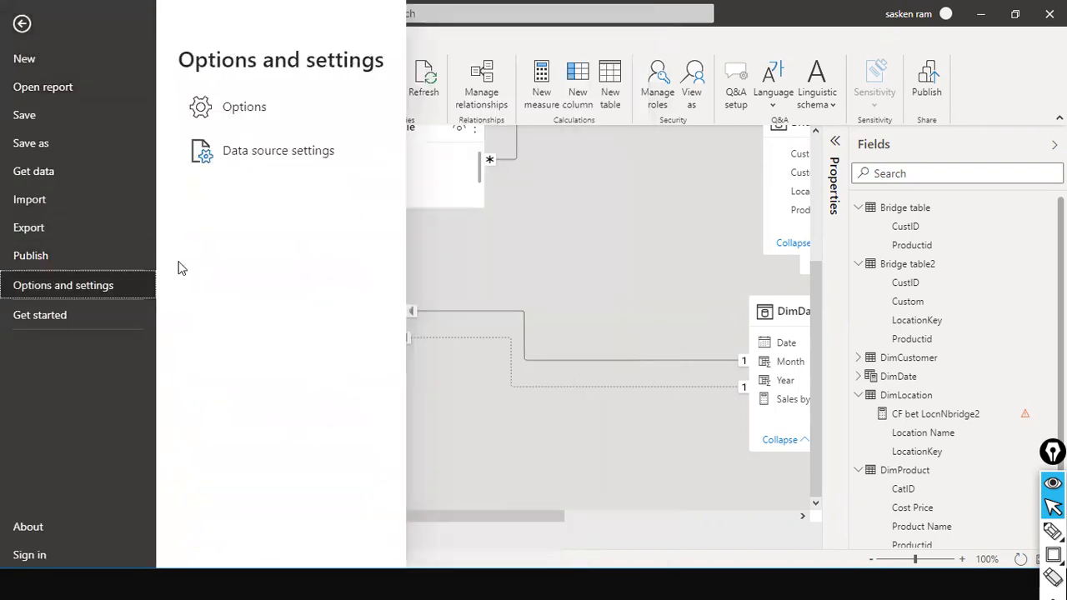
pyautogui.click(262, 114)
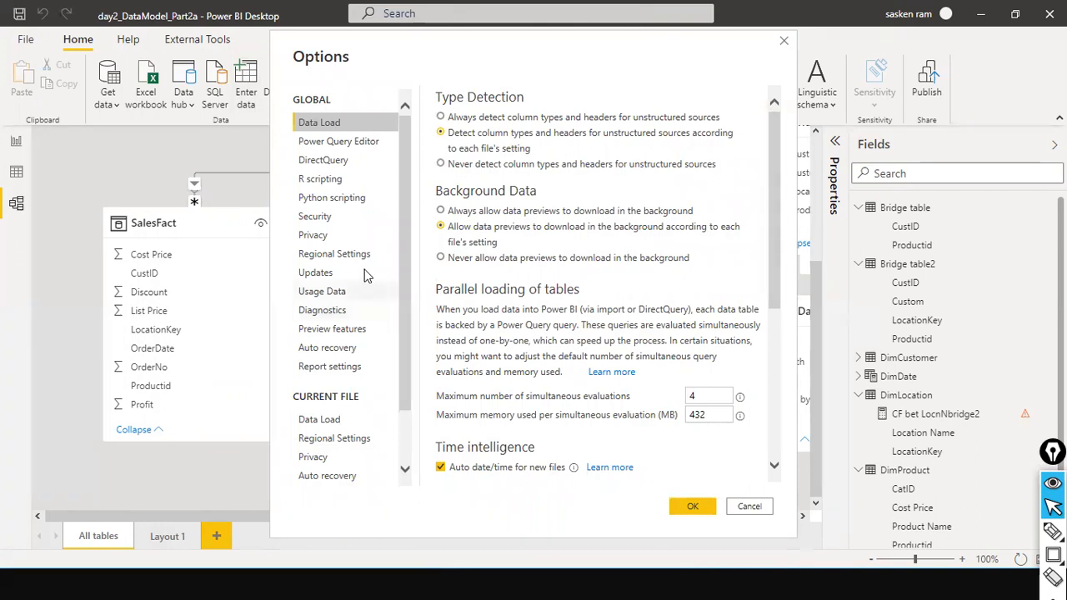
pyautogui.click(323, 421)
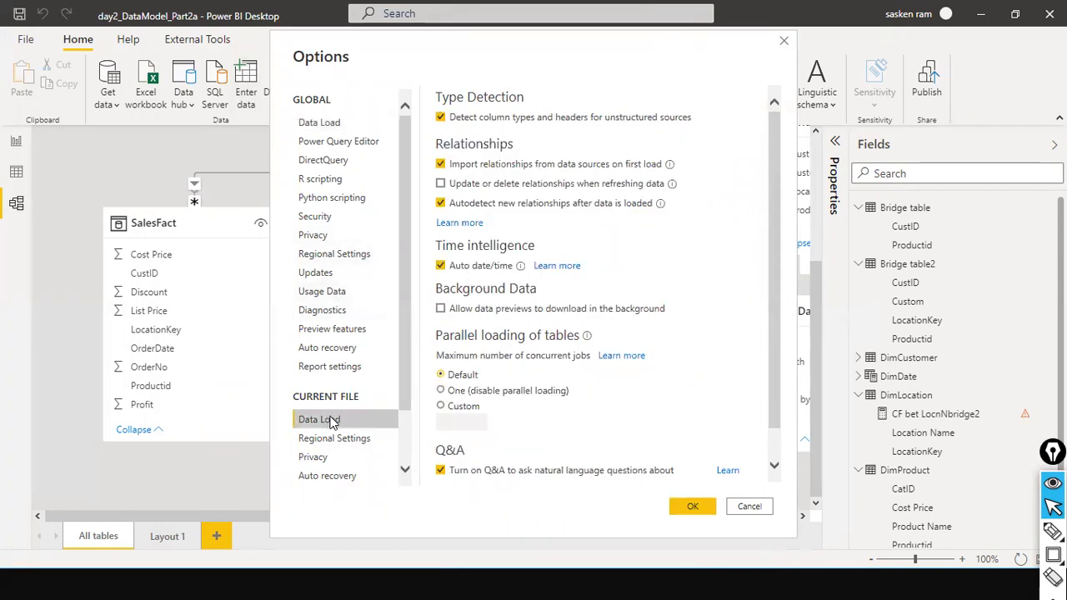
# Turn Auto date/time off and on again for the current file and accept the options
pyautogui.click(441, 266)
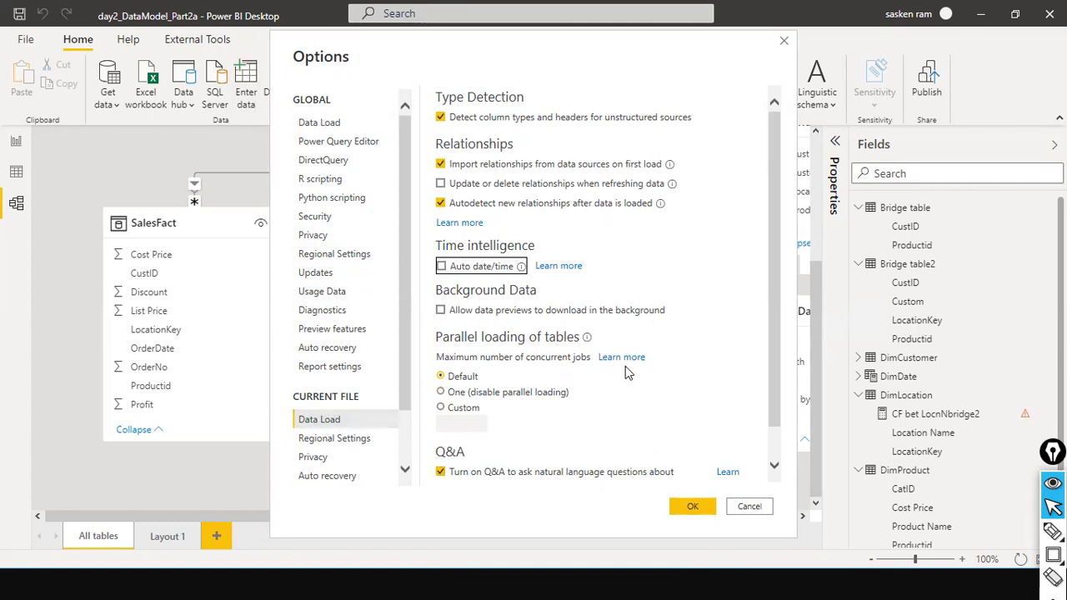
pyautogui.click(440, 267)
pyautogui.click(689, 507)
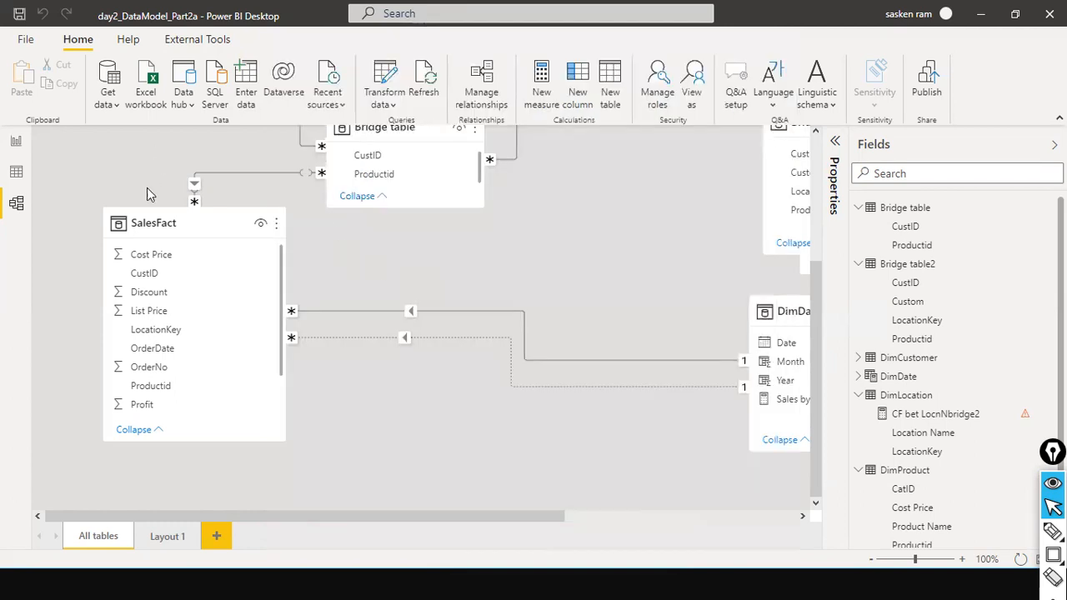
# Collapse Bridge table, Bridge table2, DimLocation and DimProduct in the model's field list
pyautogui.scroll(2, 148, 193)
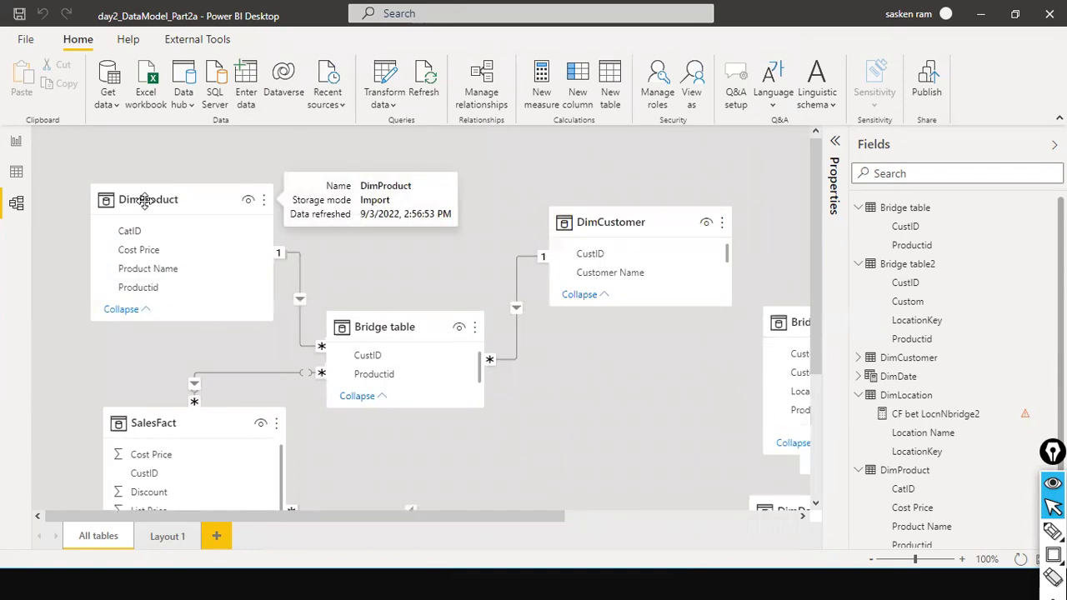
pyautogui.click(857, 263)
pyautogui.click(857, 207)
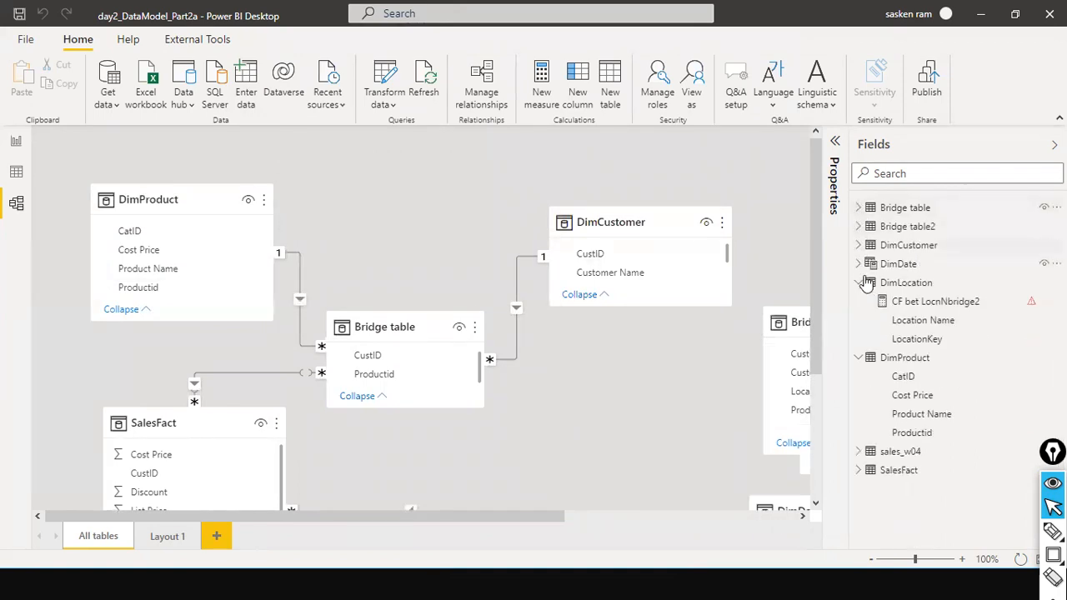
pyautogui.click(866, 282)
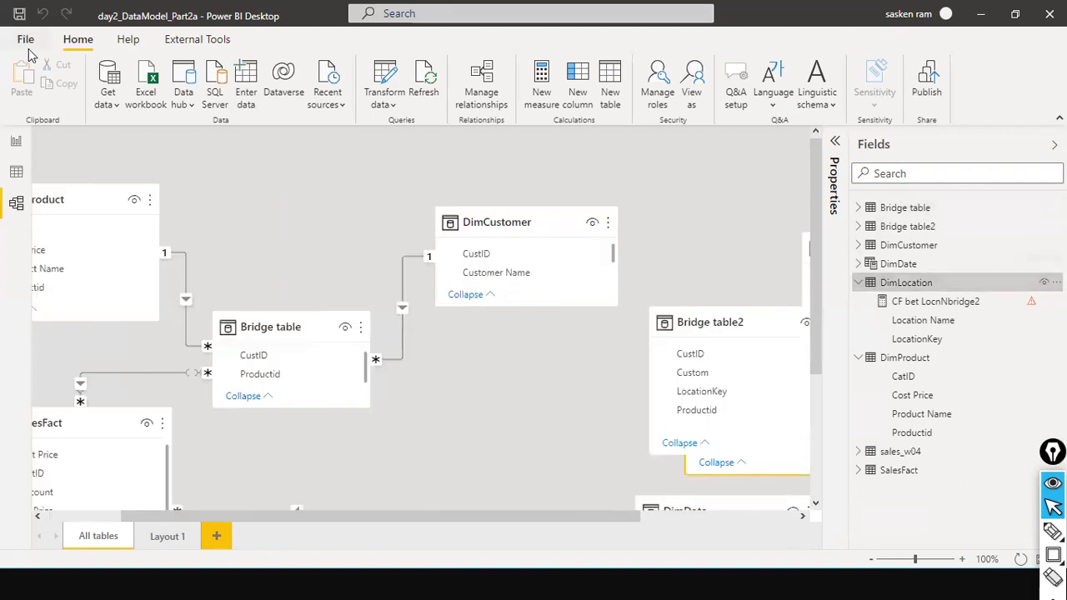
pyautogui.click(858, 283)
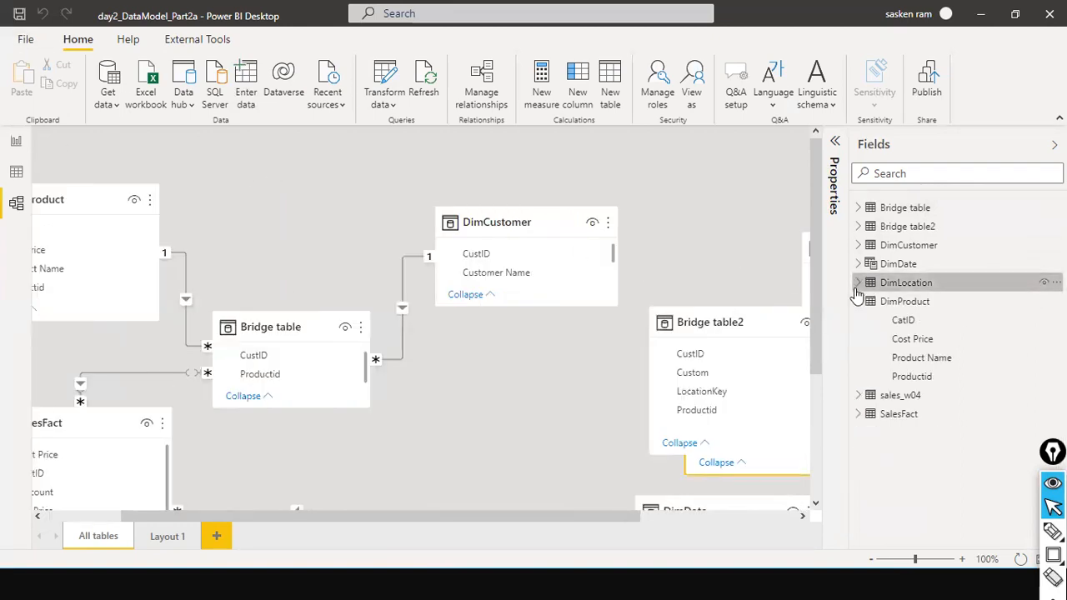
pyautogui.click(860, 302)
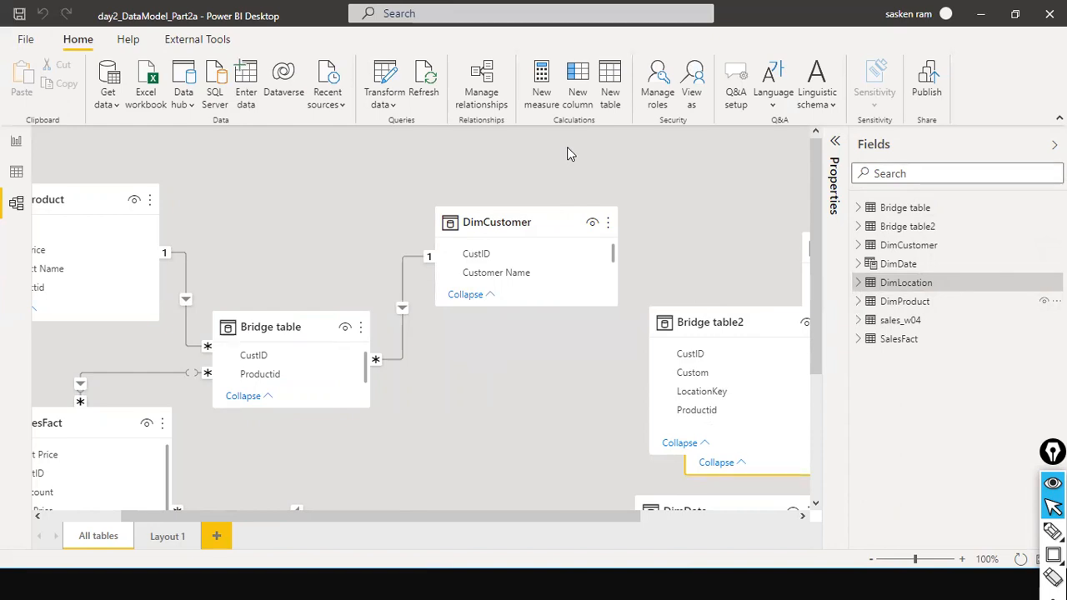
pyautogui.hotkey('alt', 'Tab')
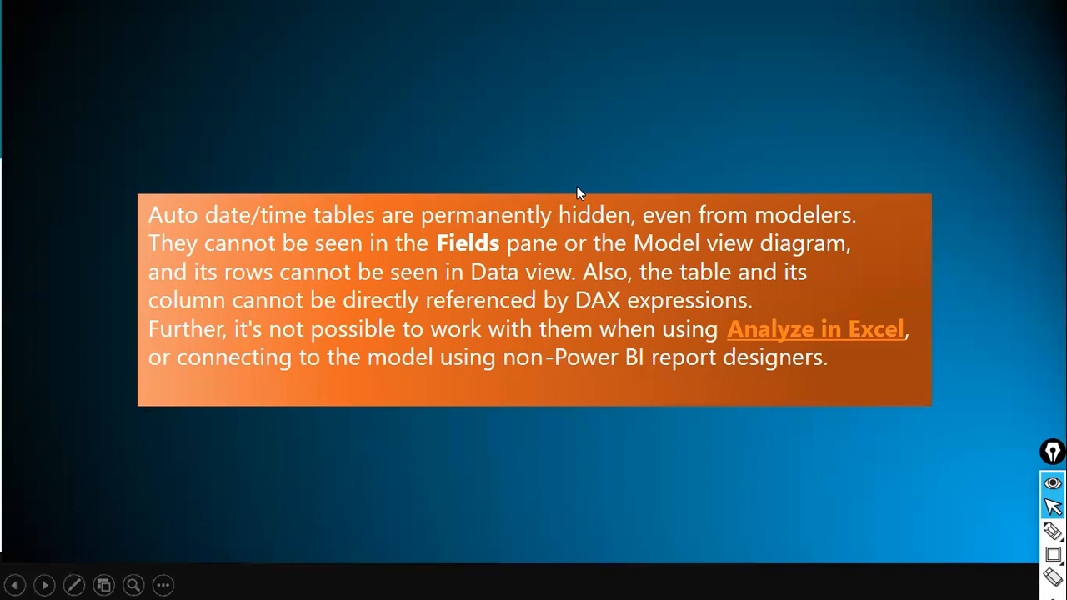
pyautogui.click(577, 185)
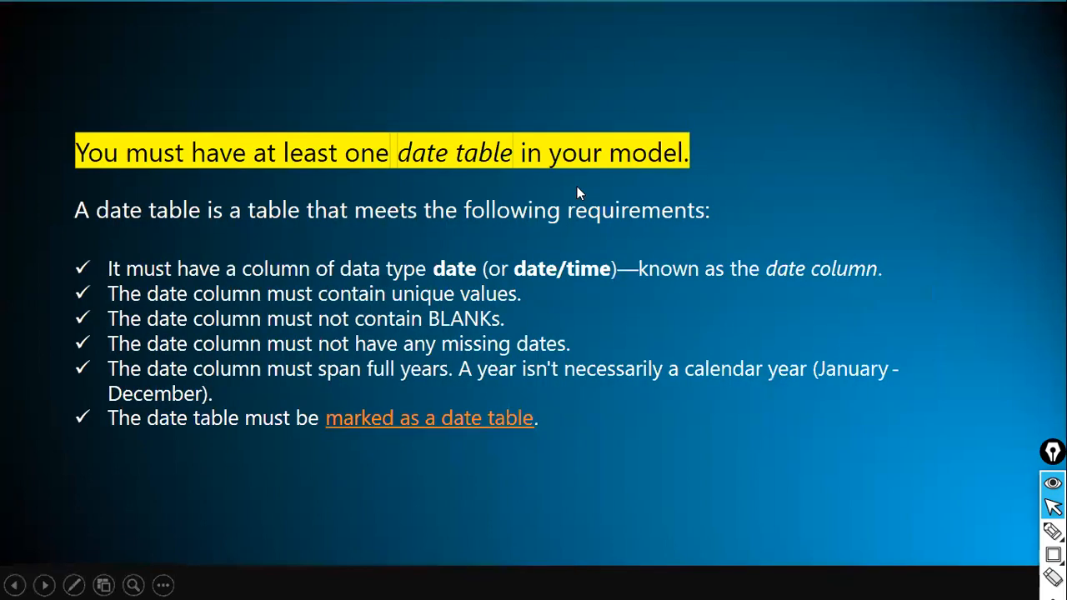
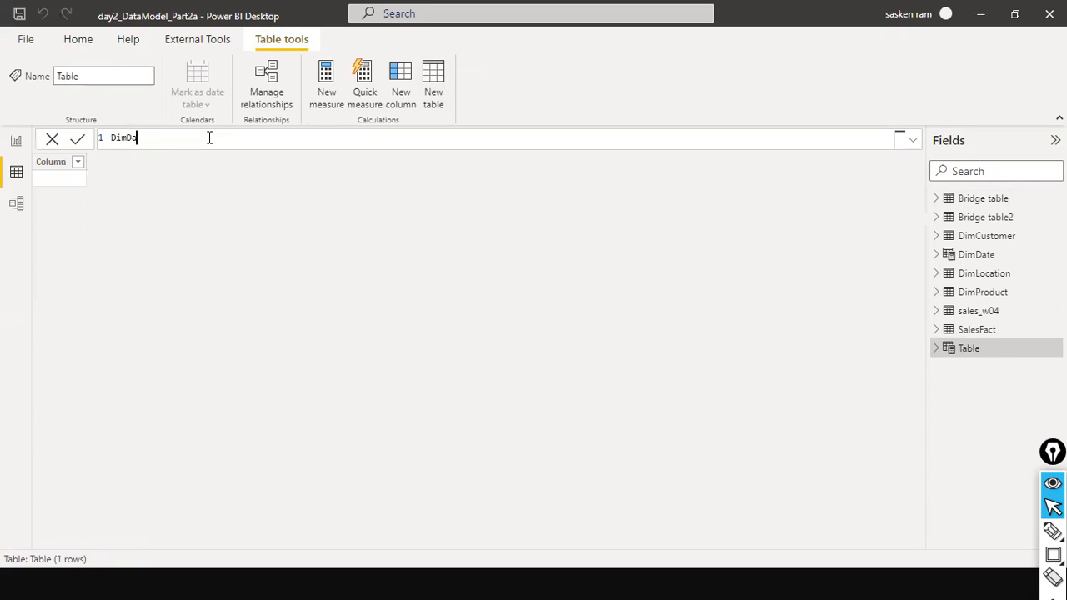
# Try the ALL function as the expression for the new DimDate table
pyautogui.write('= ')
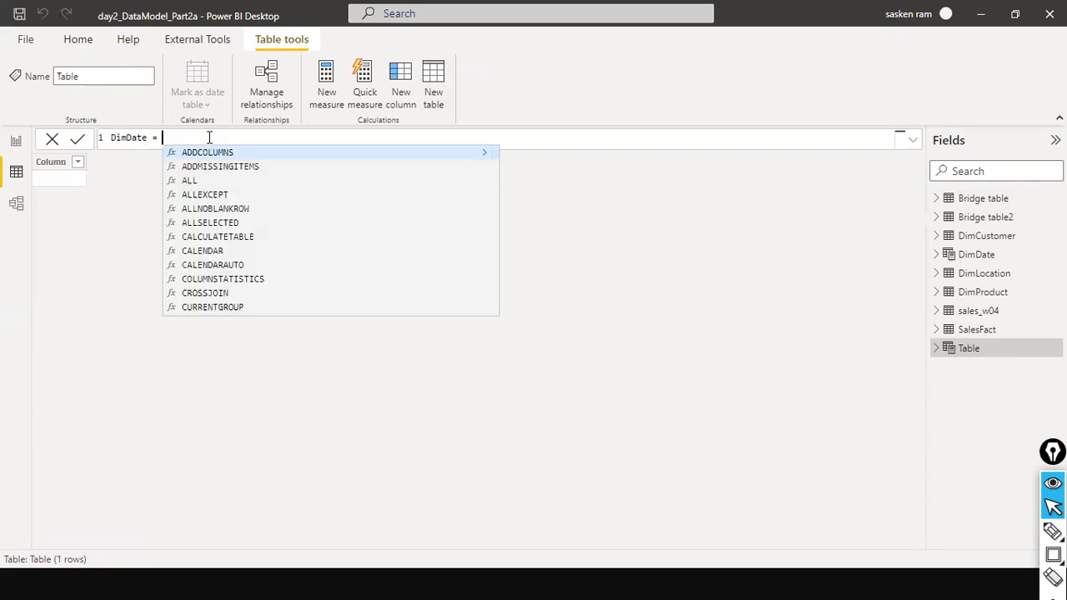
pyautogui.write('ALL')
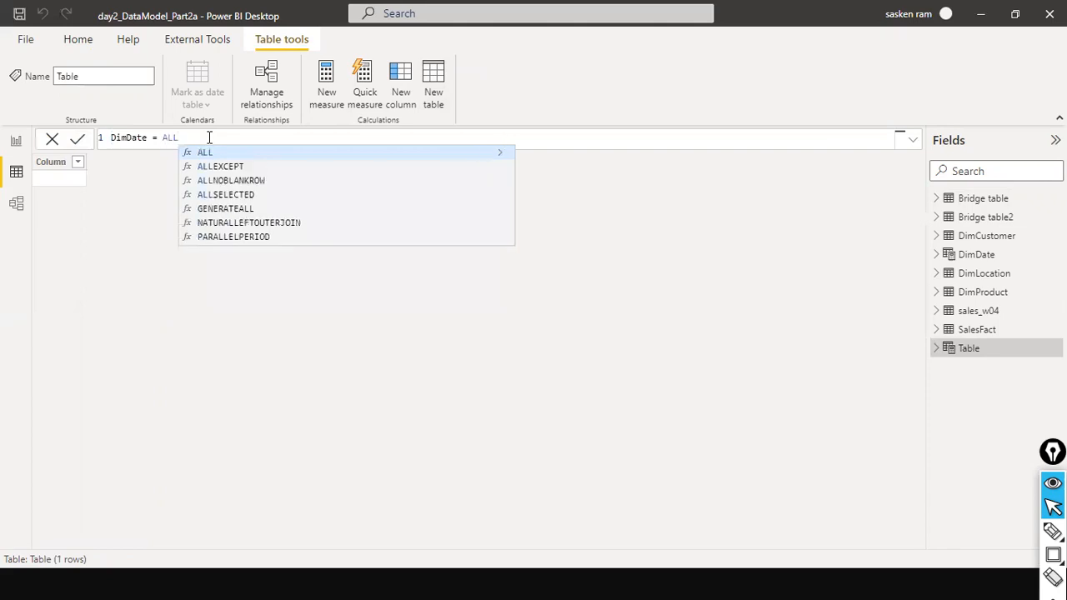
pyautogui.write('(')
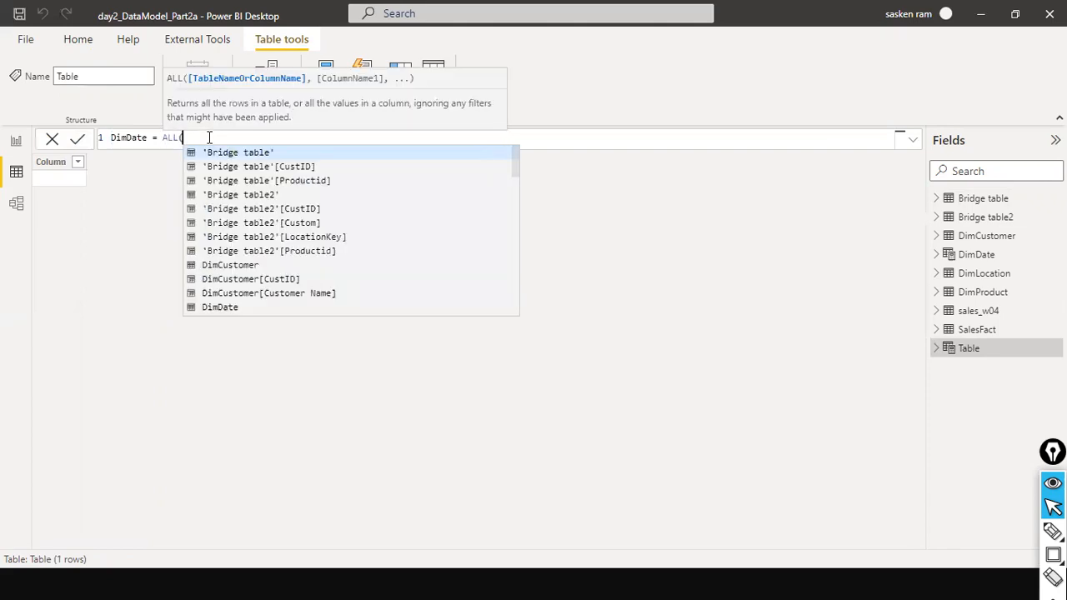
pyautogui.press('BackSpace')
pyautogui.press('BackSpace')
pyautogui.press('BackSpace')
pyautogui.press('BackSpace')
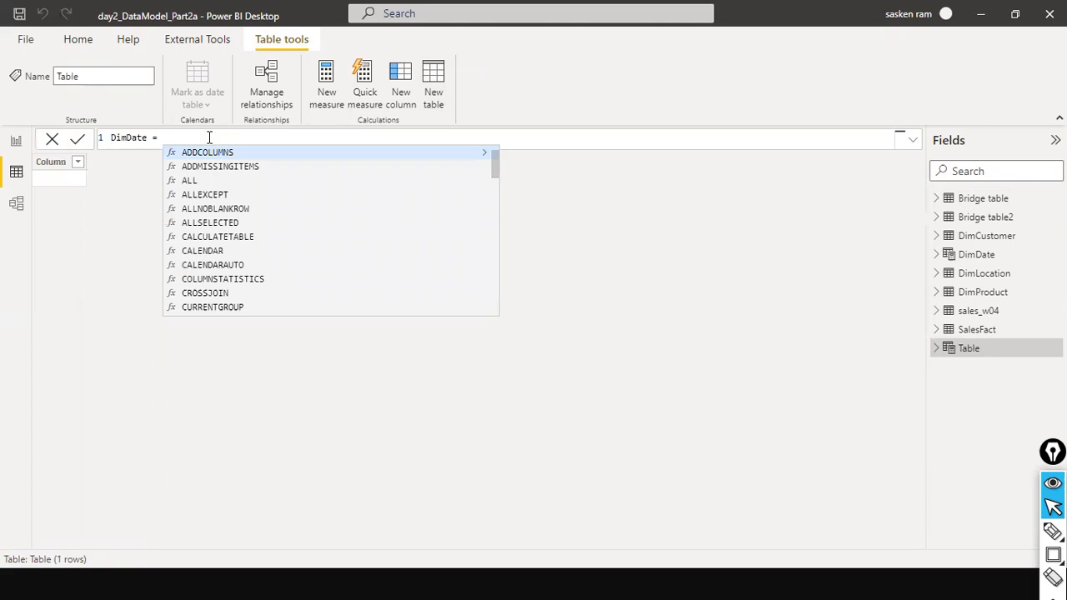
# Begin the new table's formula as DimDate = CALENDAR( and dismiss the rename message
pyautogui.write('calen')
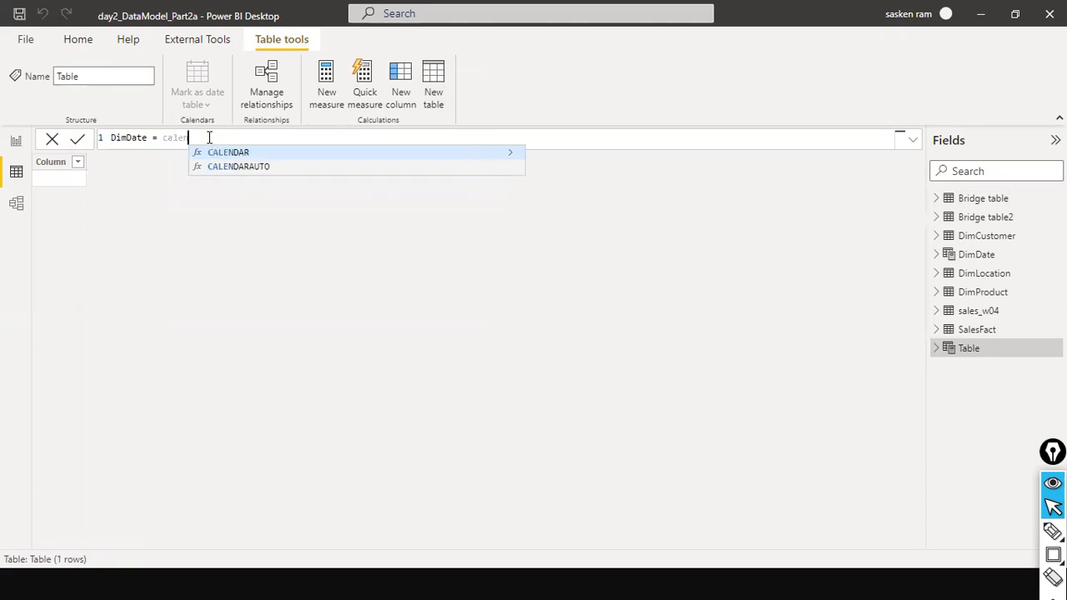
pyautogui.press('Down')
pyautogui.press('Up')
pyautogui.press('Down')
pyautogui.press('Up')
pyautogui.press('Down')
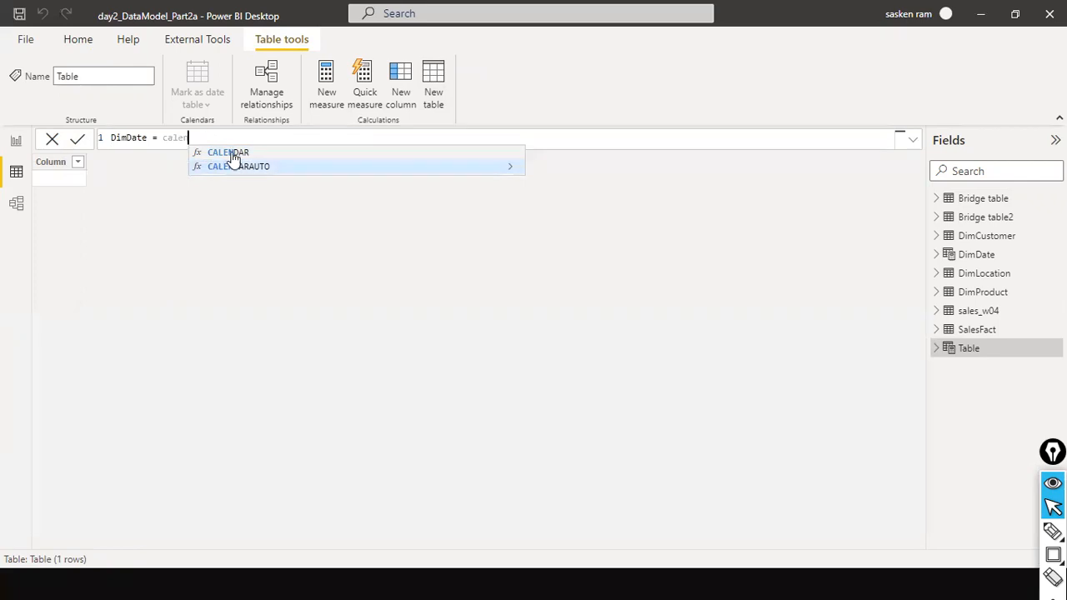
pyautogui.click(243, 155)
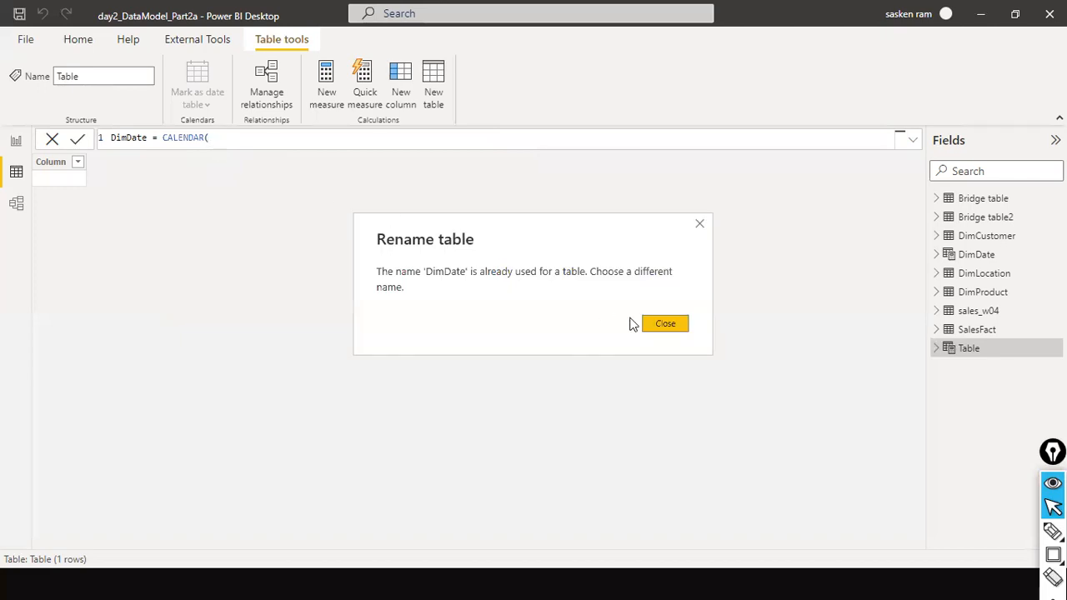
pyautogui.click(679, 324)
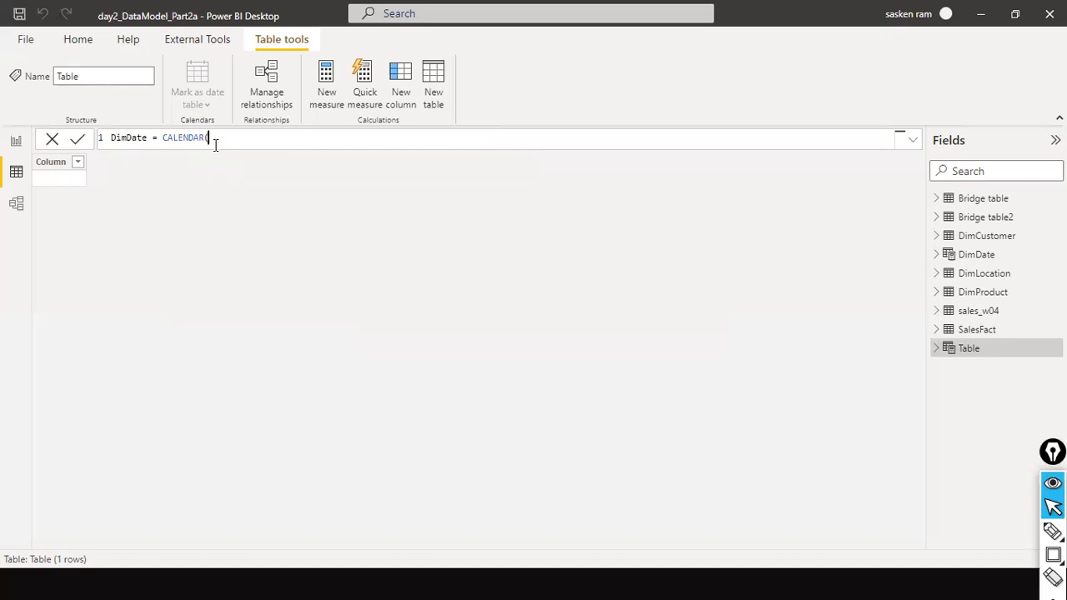
pyautogui.press('BackSpace')
pyautogui.write('(')
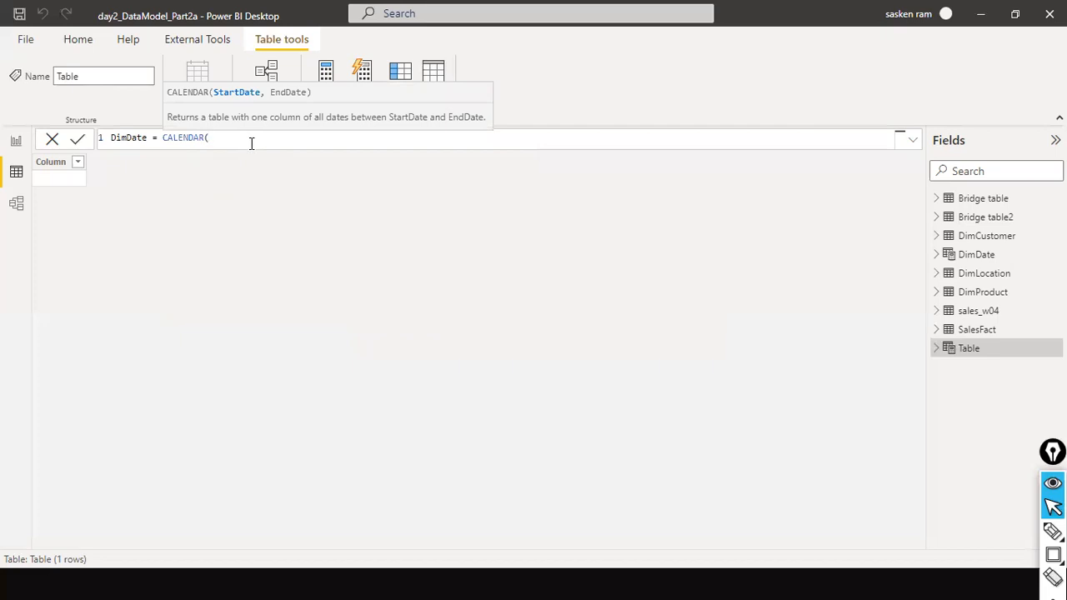
pyautogui.write("'01-Jan")
pyautogui.press('BackSpace')
pyautogui.press('BackSpace')
pyautogui.press('BackSpace')
pyautogui.press('BackSpace')
pyautogui.press('BackSpace')
pyautogui.press('BackSpace')
pyautogui.press('BackSpace')
# Enter the min function as the start date argument of CALENDAR
pyautogui.write('main')
pyautogui.press('BackSpace')
pyautogui.press('BackSpace')
pyautogui.press('BackSpace')
pyautogui.write('in')
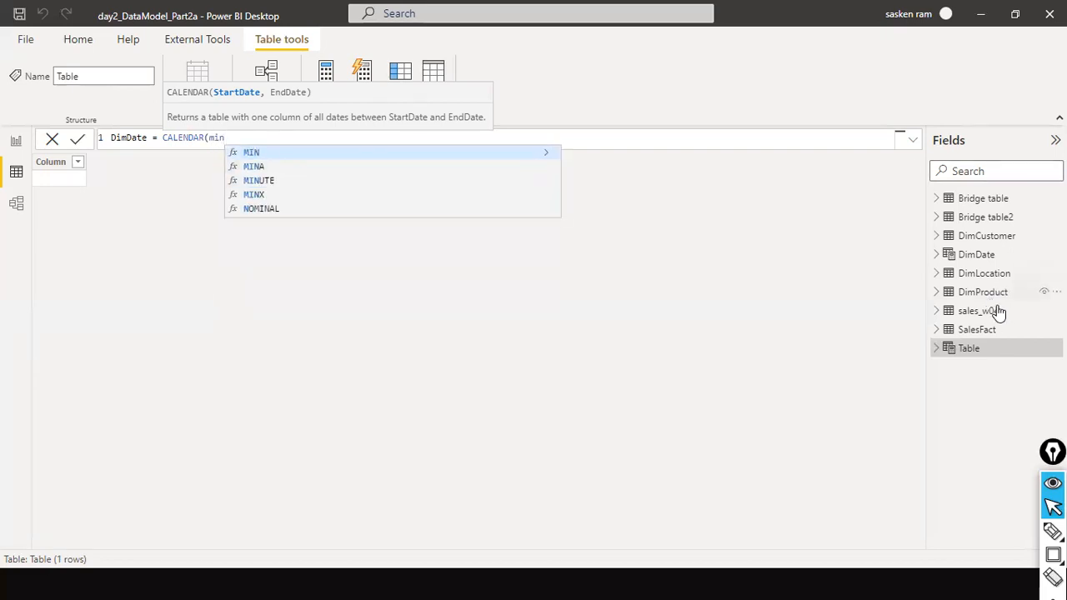
# Look through the sales_w04 and SalesFact columns for the order date field
pyautogui.click(938, 320)
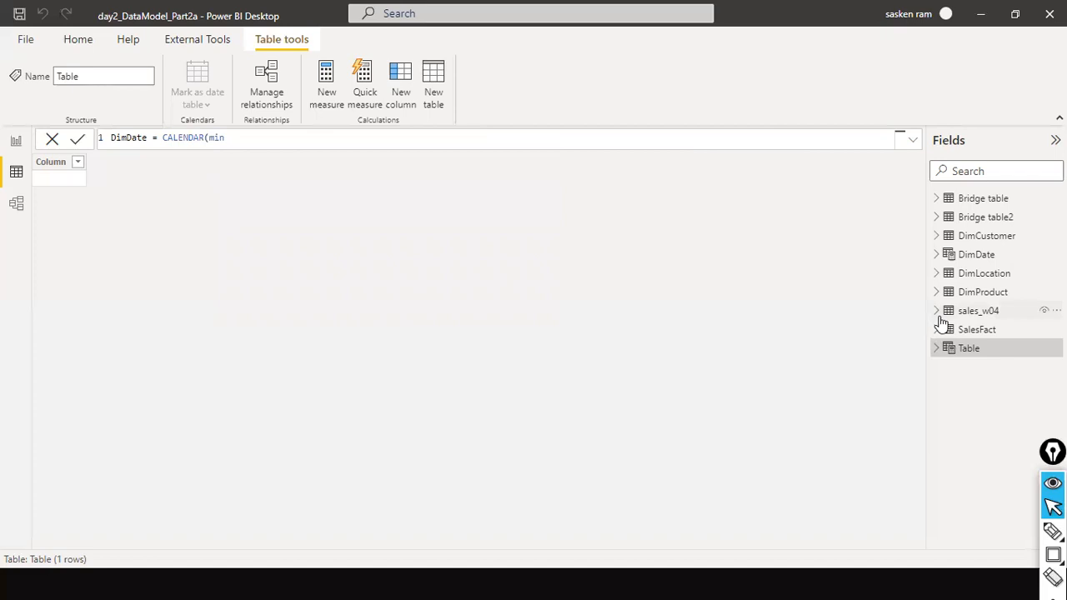
pyautogui.click(660, 327)
pyautogui.click(936, 313)
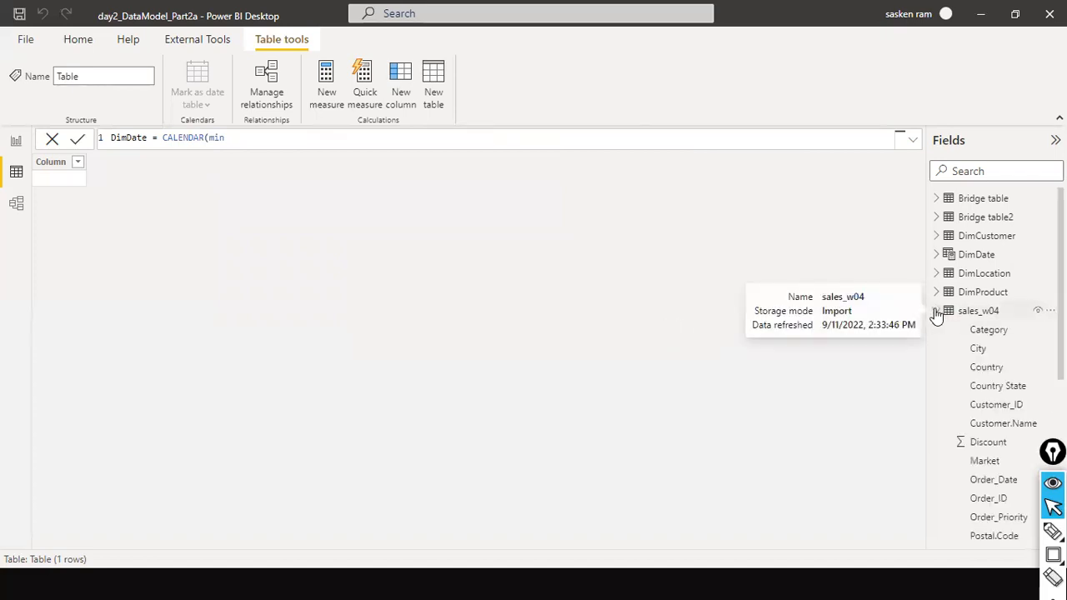
pyautogui.click(936, 312)
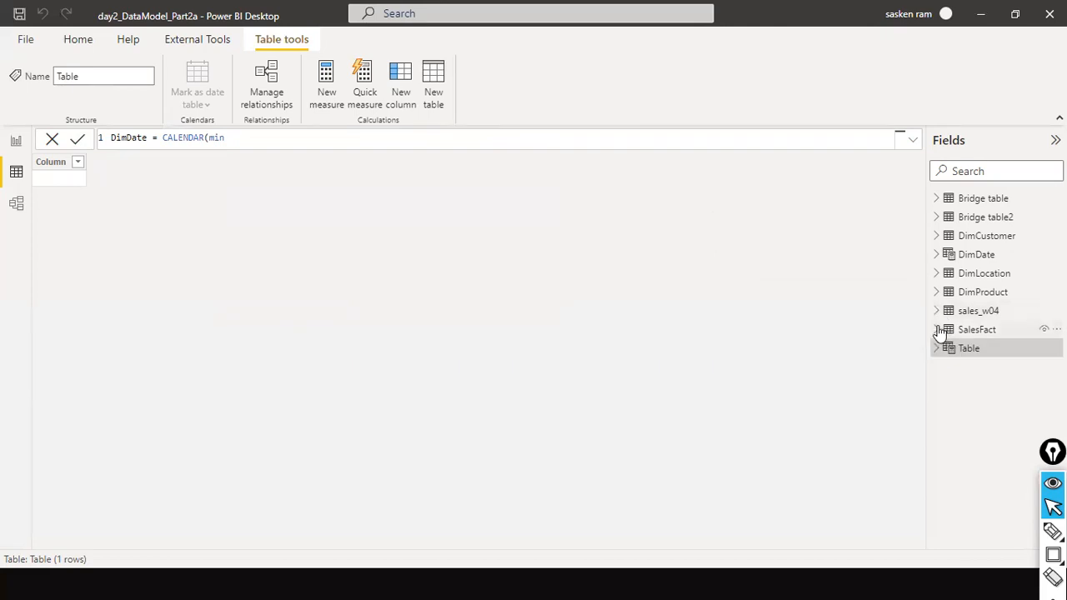
pyautogui.click(937, 331)
pyautogui.scroll(-1, 1013, 357)
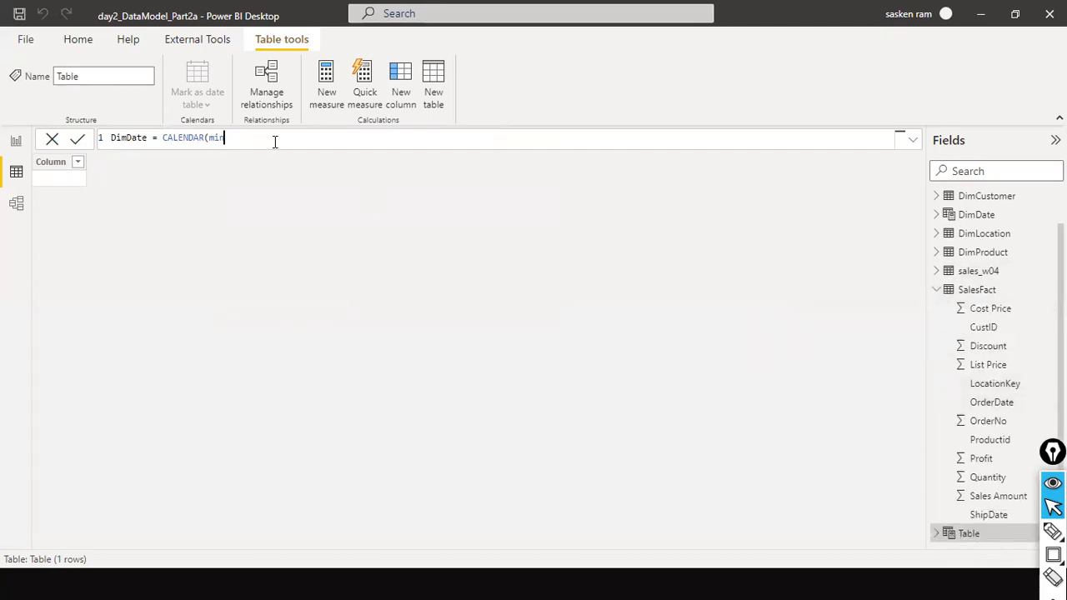
# Try to use SalesFact's OrderDate column as the argument of min and dismiss the rename message
pyautogui.write('(or')
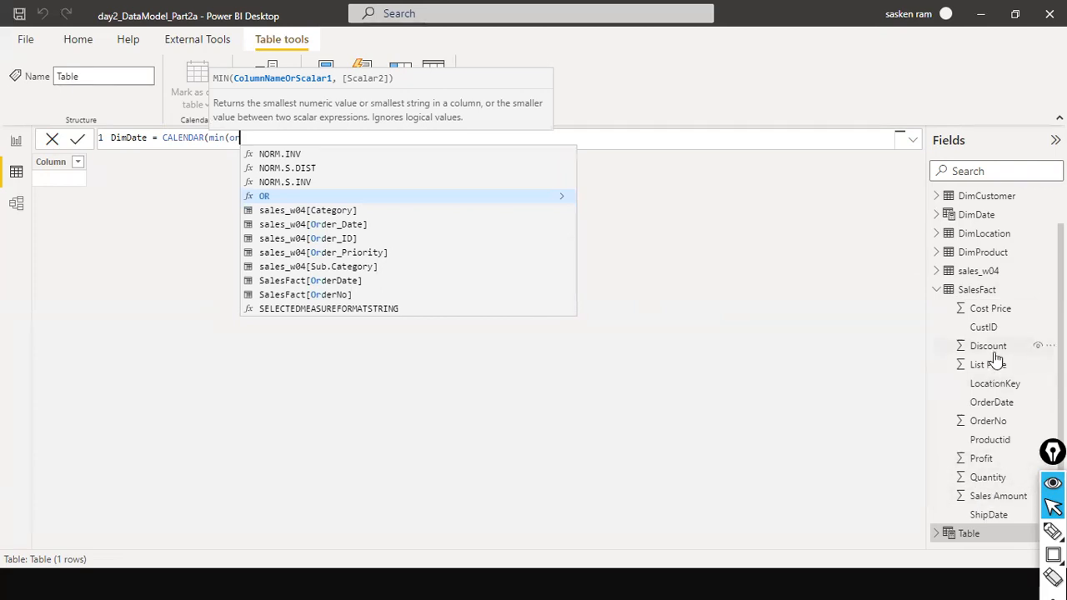
pyautogui.click(992, 402)
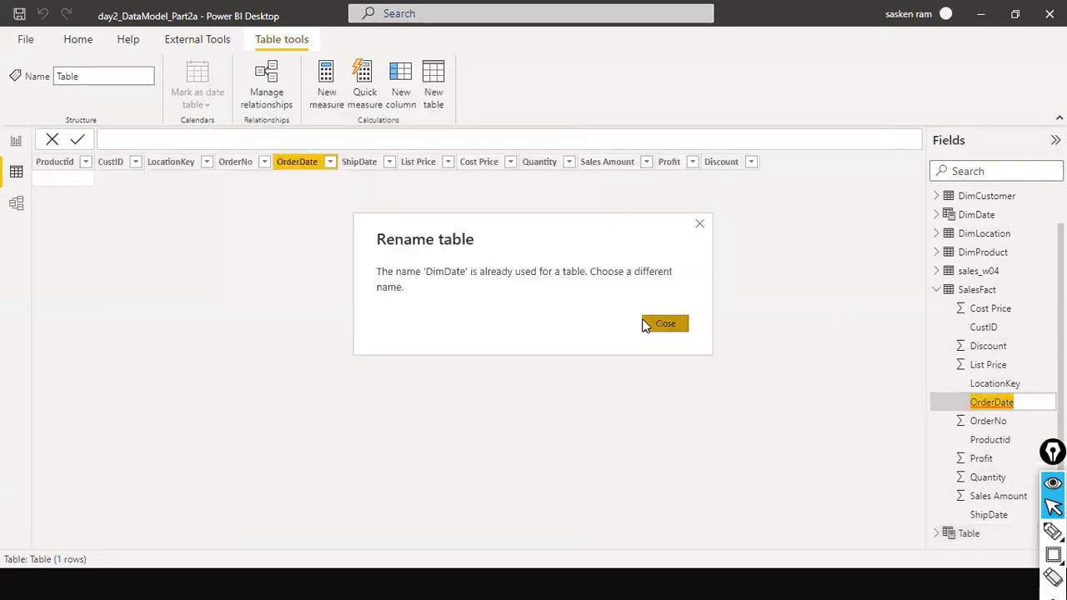
pyautogui.click(647, 324)
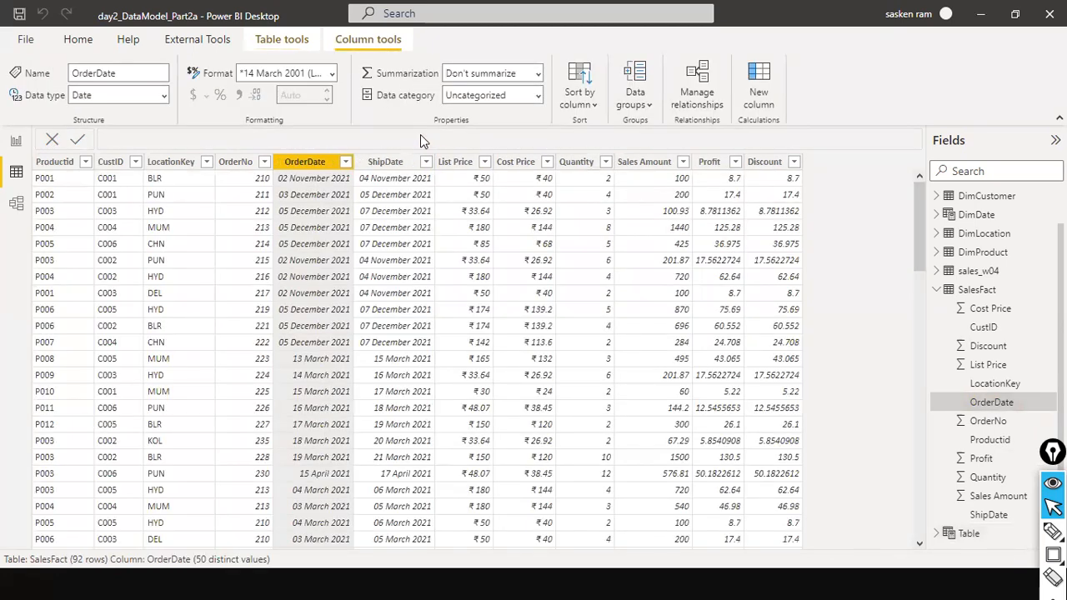
# Add another calculated table and open the existing DimDate table
pyautogui.click(282, 39)
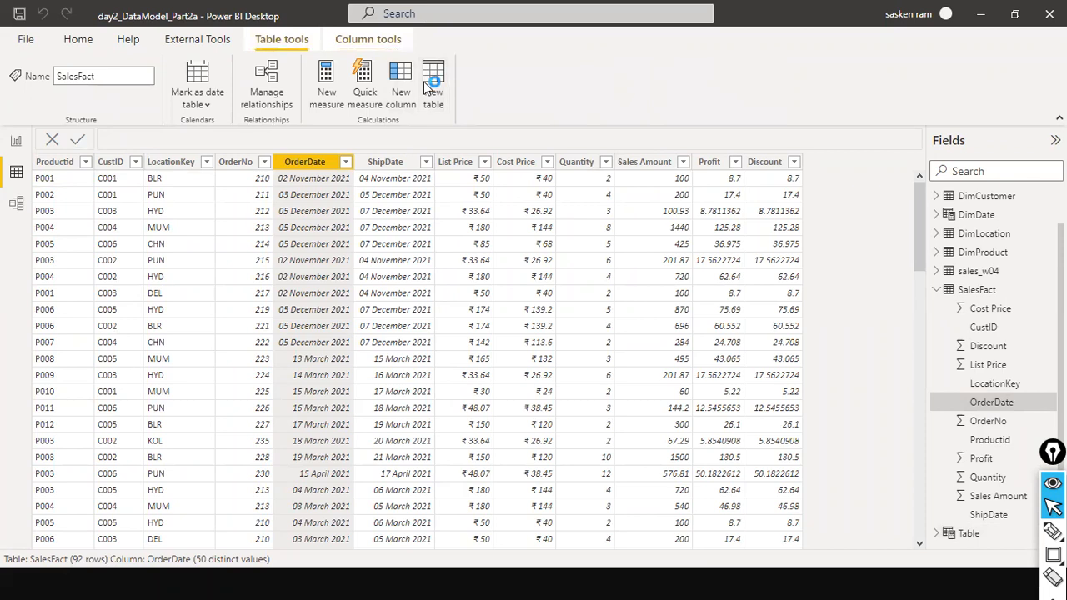
pyautogui.click(425, 83)
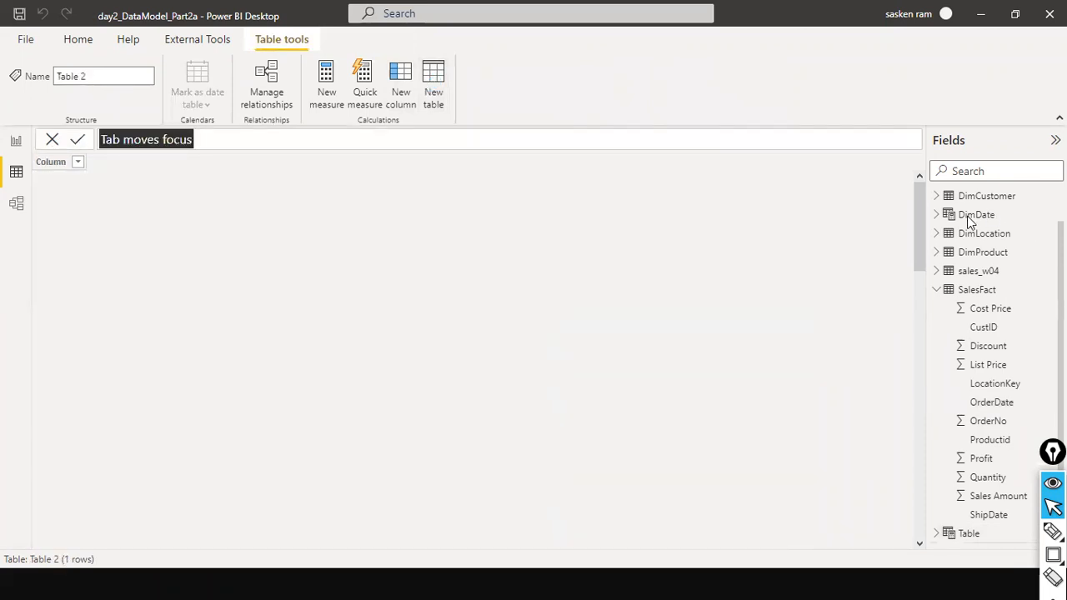
pyautogui.click(971, 215)
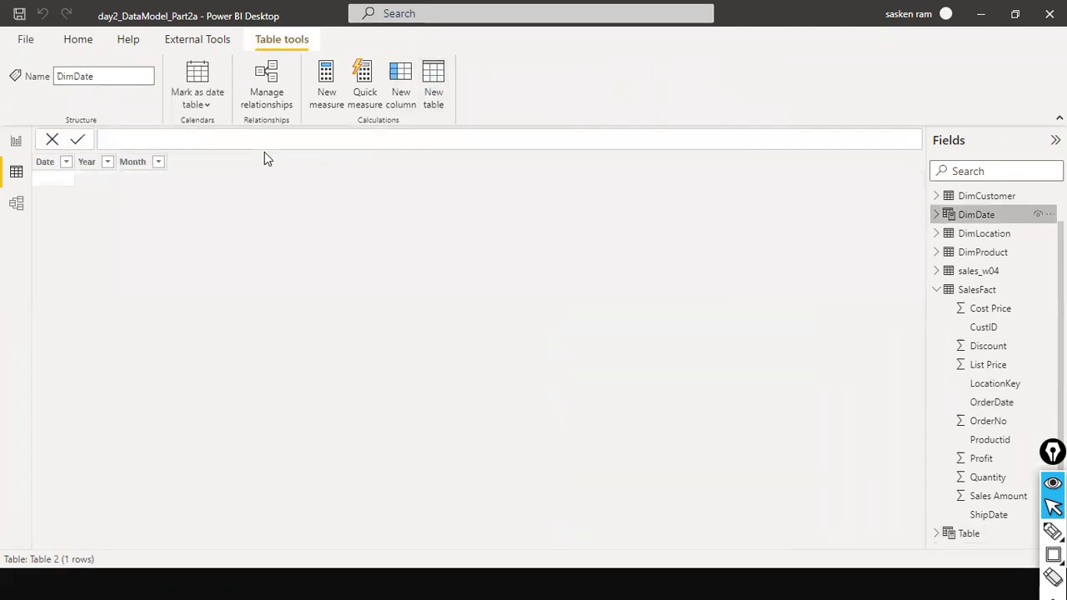
# Examine the DimDate formula and its min and max arguments on sales_w04[Order_Date] inside CALENDAR
pyautogui.write('DimDate = CALENDAR(min(sales_w04[Order_Date]), max(sales_w04[Order_Date]))')
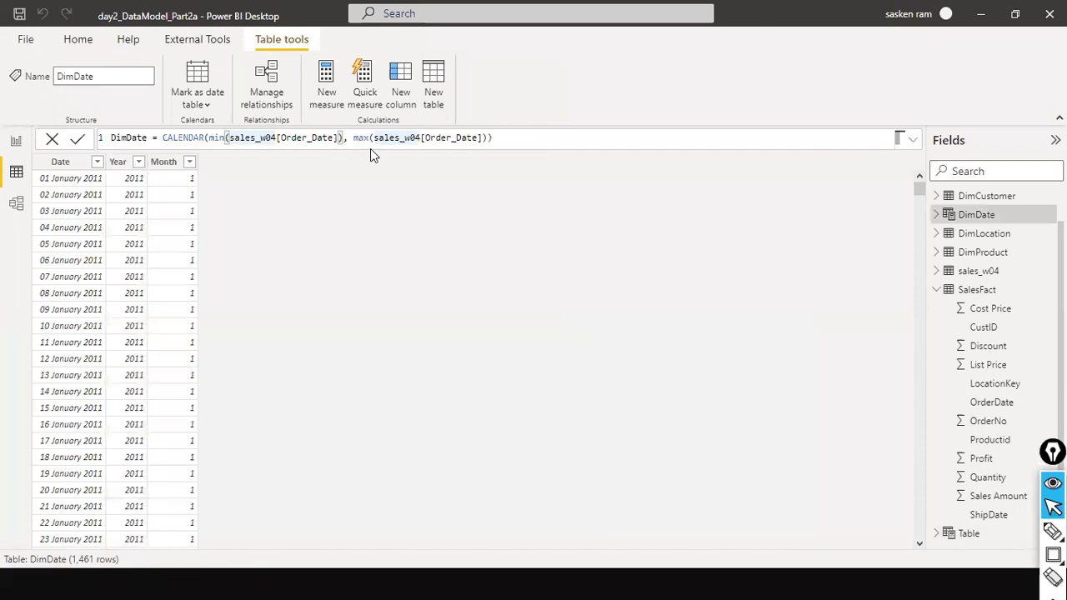
pyautogui.click(515, 135)
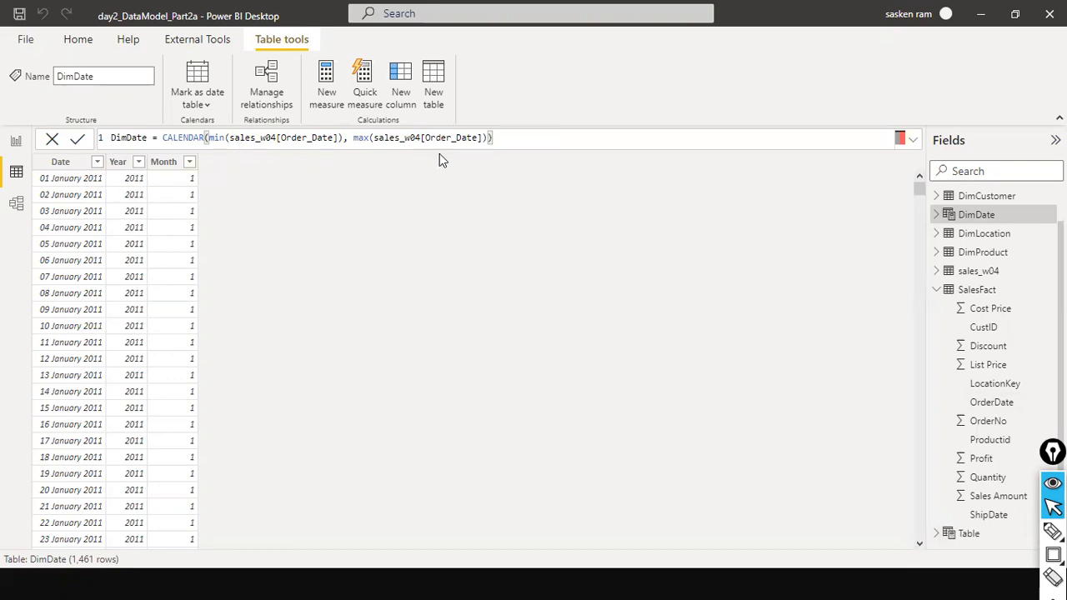
pyautogui.click(409, 137)
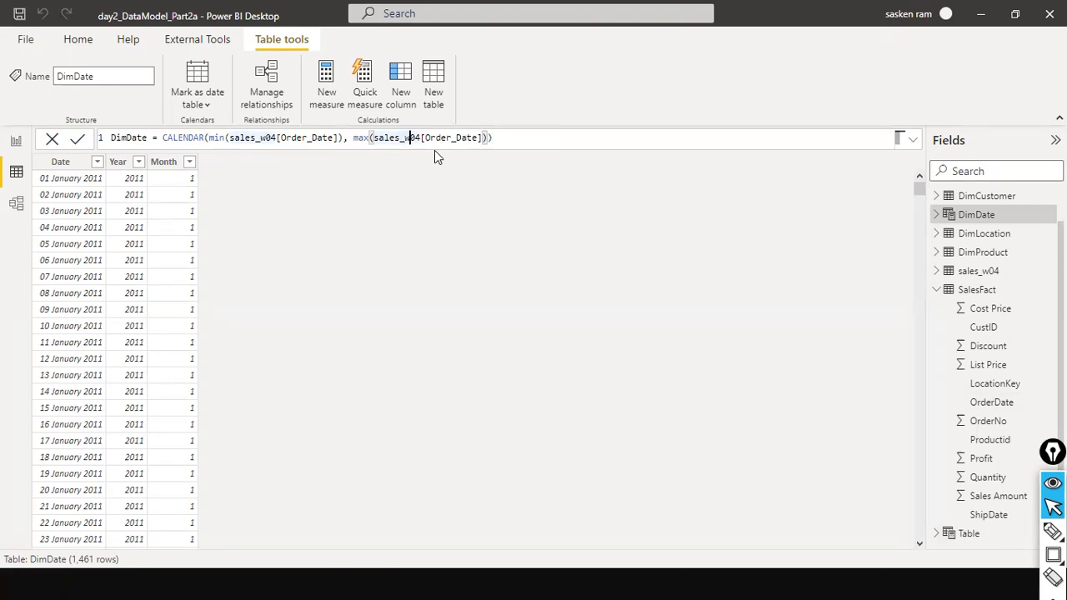
pyautogui.click(562, 143)
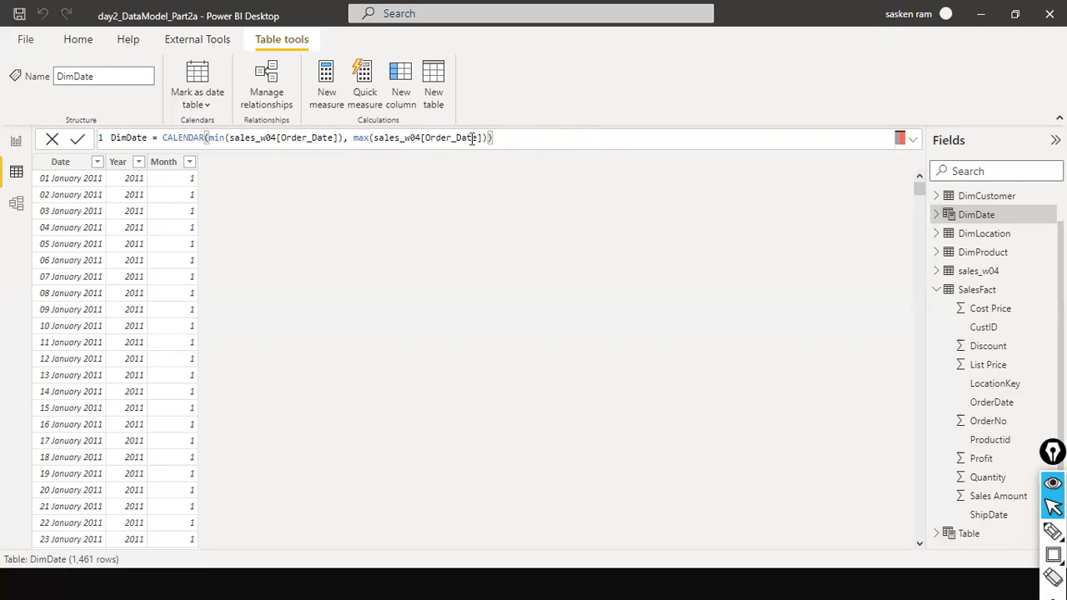
pyautogui.click(281, 138)
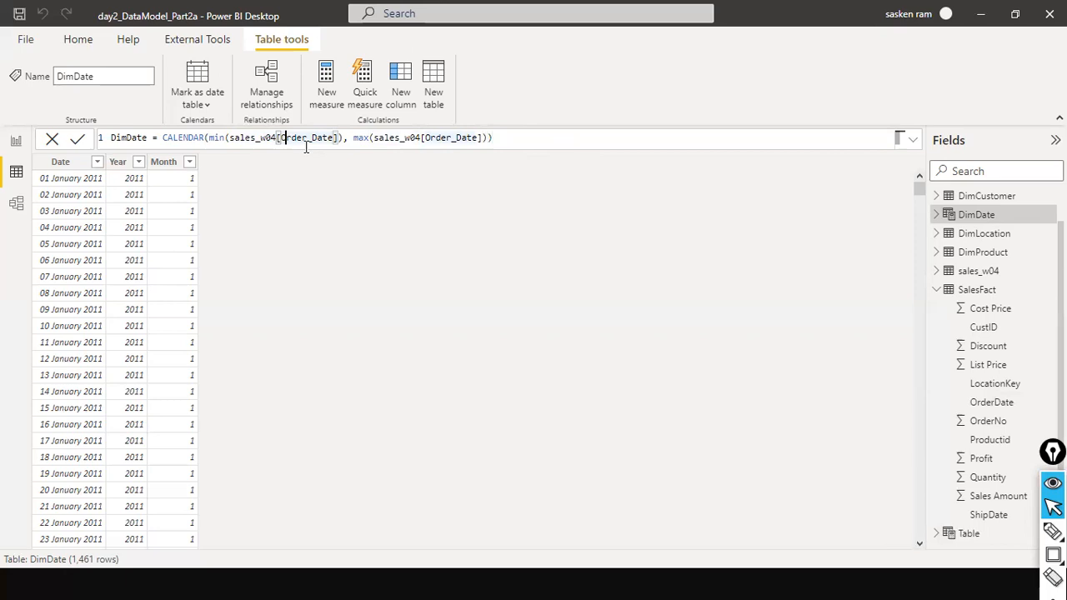
pyautogui.click(524, 139)
pyautogui.click(453, 138)
pyautogui.click(526, 135)
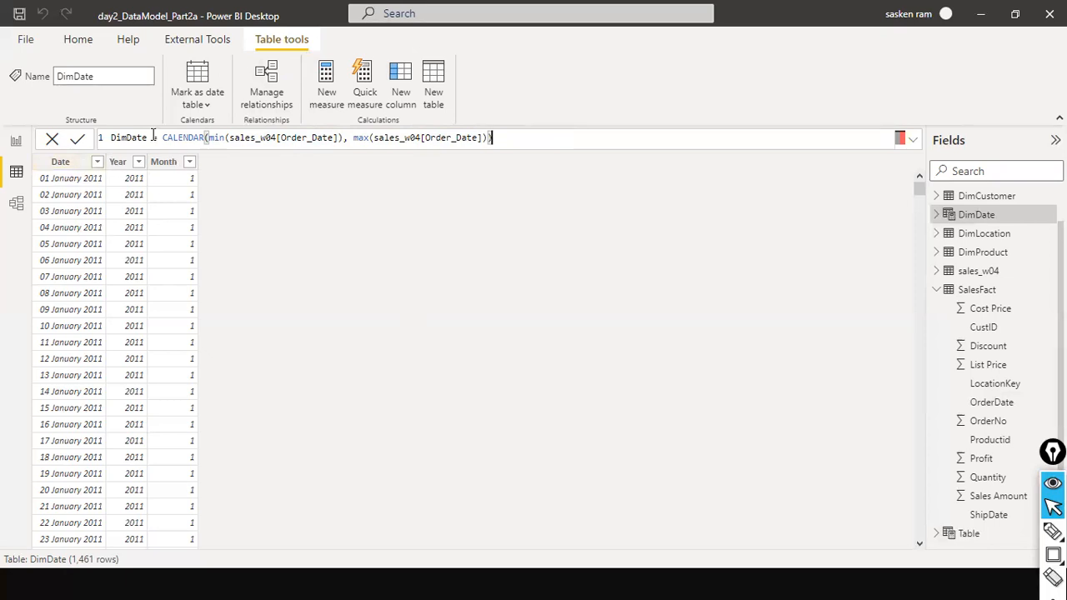
pyautogui.moveTo(151, 138); pyautogui.dragTo(96, 136)
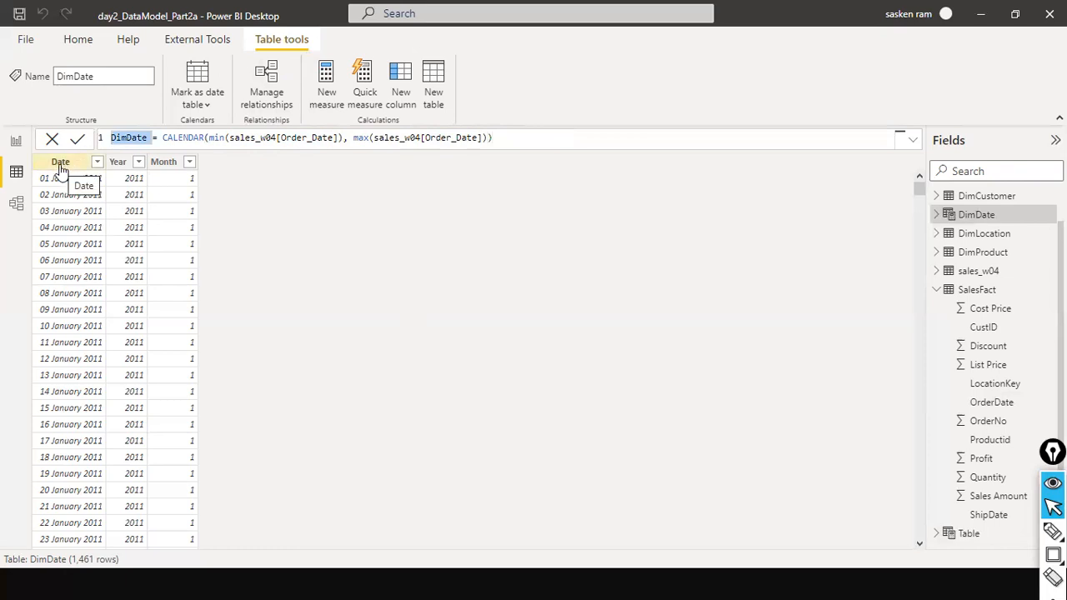
pyautogui.click(573, 146)
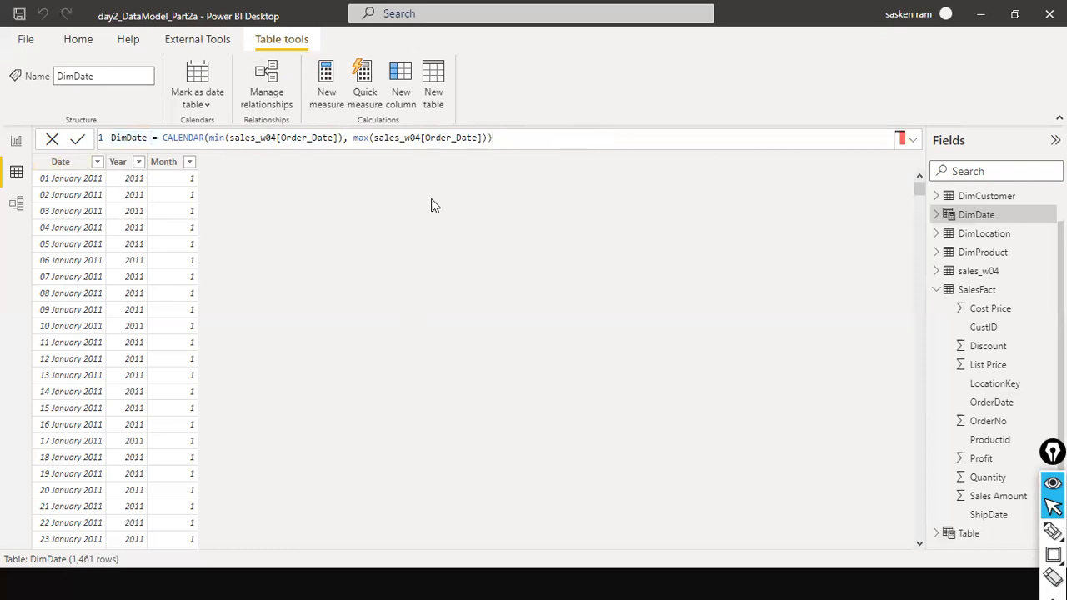
# Delete the Year column from the DimDate table
pyautogui.rightClick(121, 170)
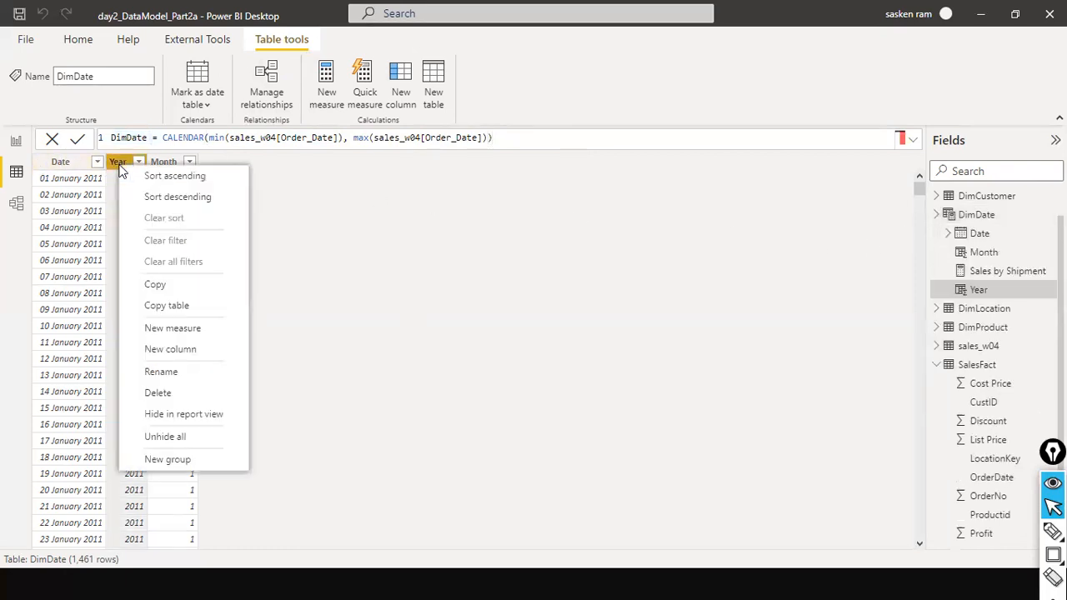
pyautogui.press('Escape')
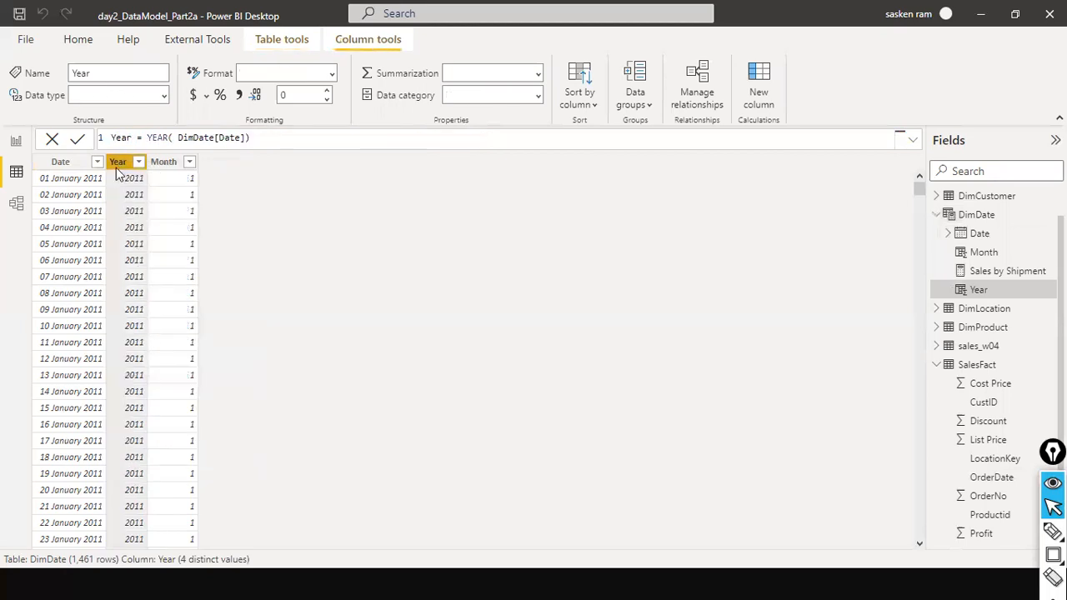
pyautogui.rightClick(119, 171)
pyautogui.press('Escape')
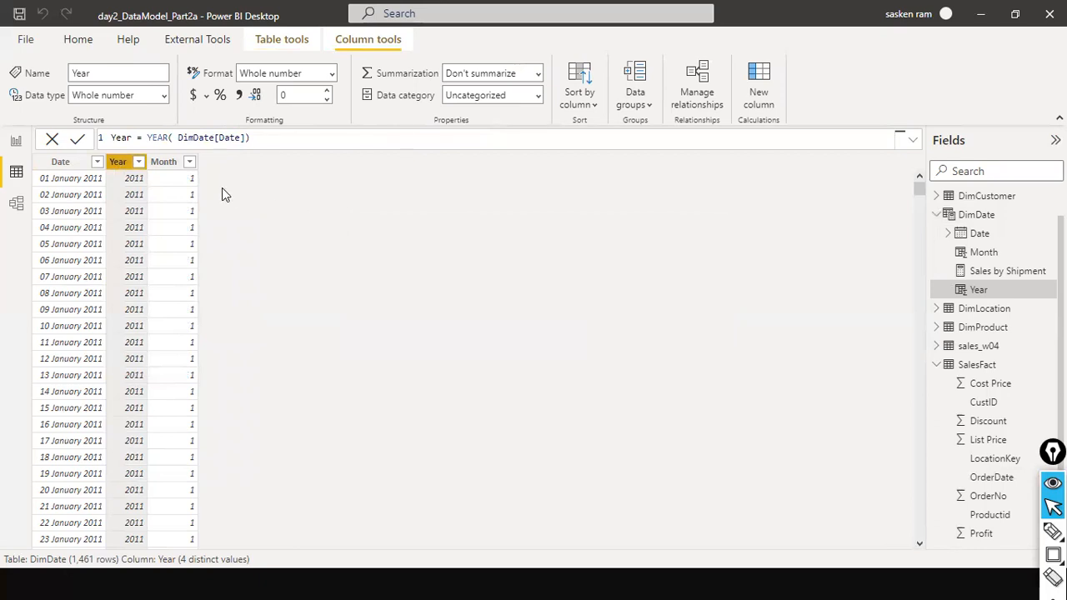
pyautogui.press('Delete')
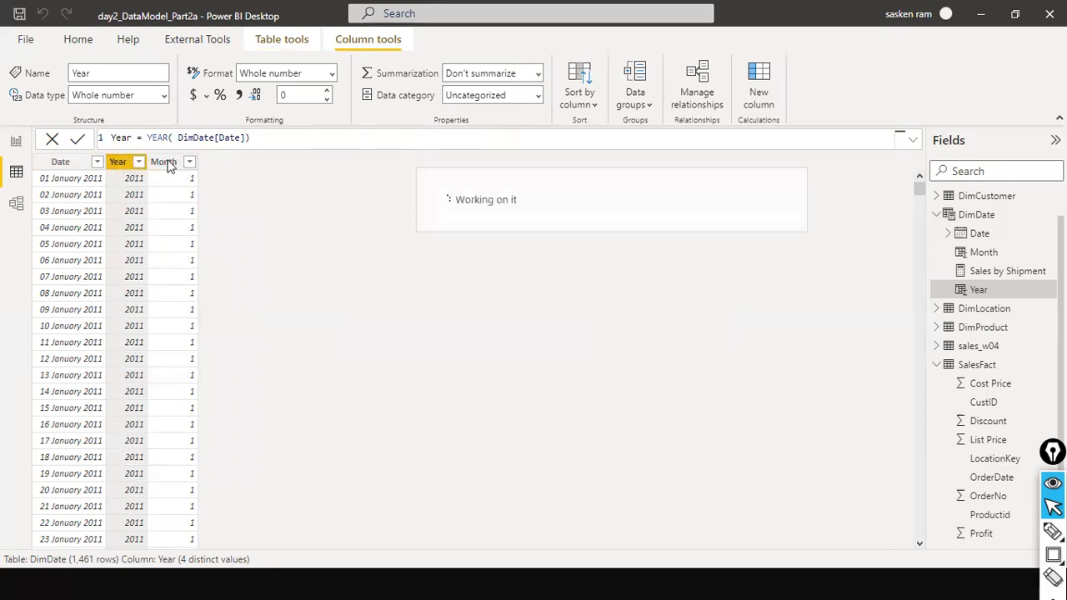
# Delete the Month column from the DimDate table, leaving its formula and Date column in place
pyautogui.rightClick(132, 160)
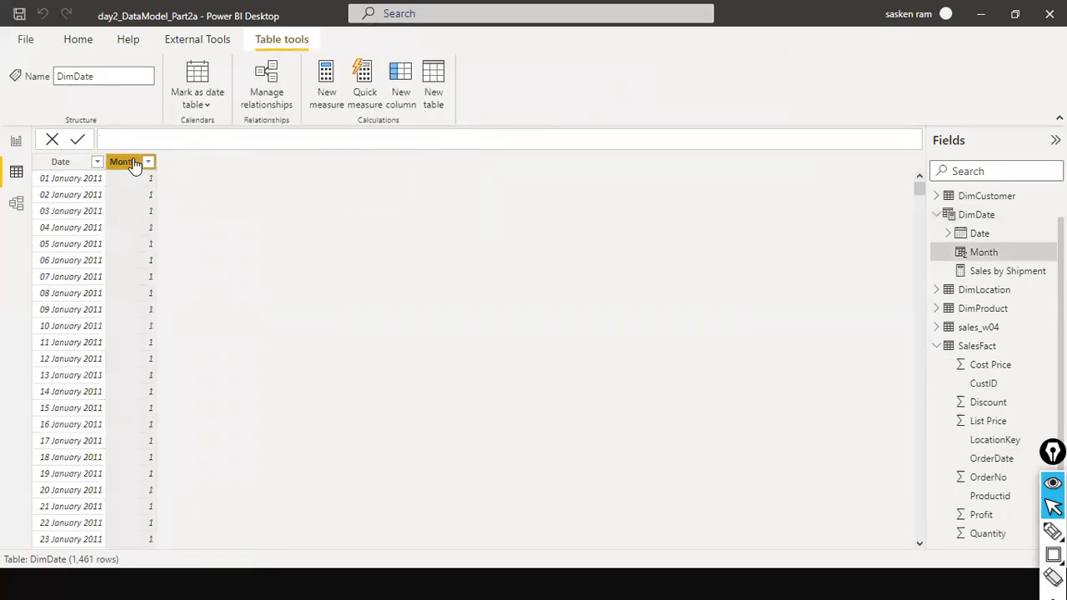
pyautogui.click(172, 386)
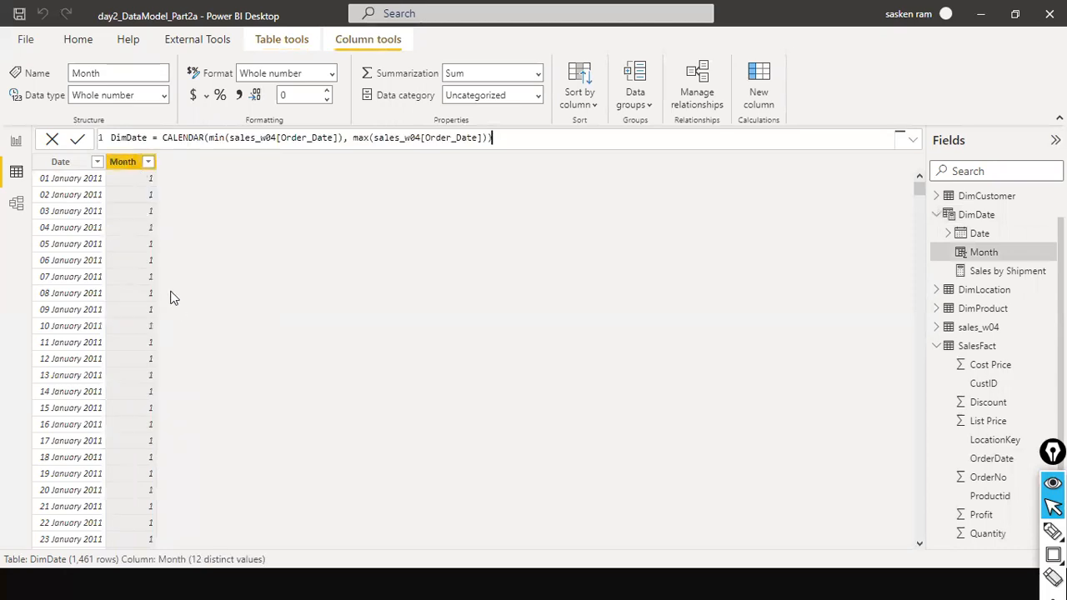
pyautogui.rightClick(125, 164)
pyautogui.click(180, 395)
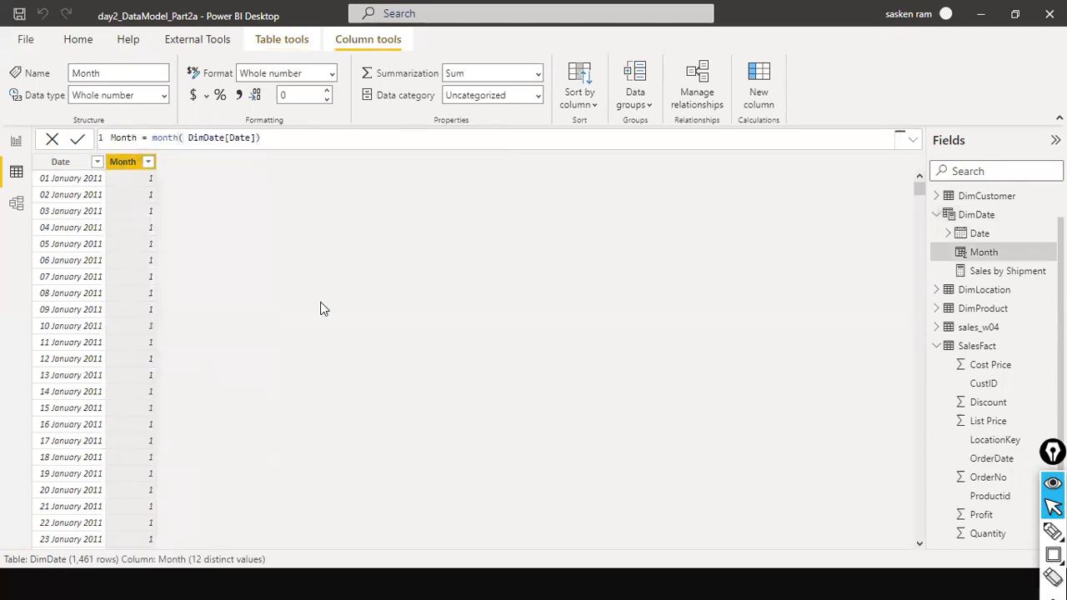
pyautogui.click(617, 324)
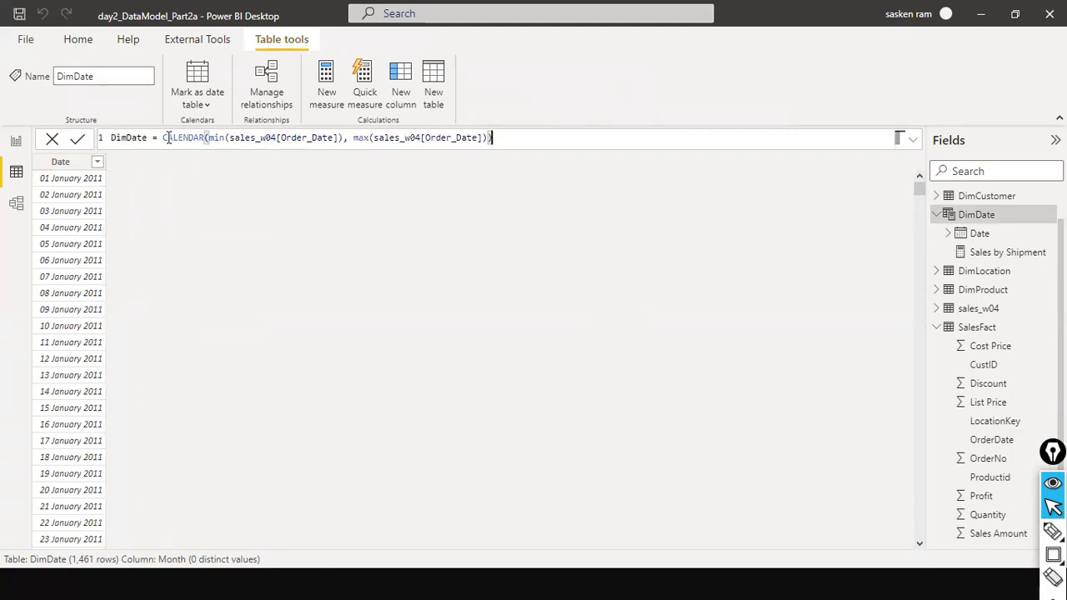
# Highlight the CALENDAR expression in the DimDate formula to review it
pyautogui.moveTo(163, 138); pyautogui.dragTo(309, 137)
pyautogui.moveTo(439, 152); pyautogui.dragTo(525, 171)
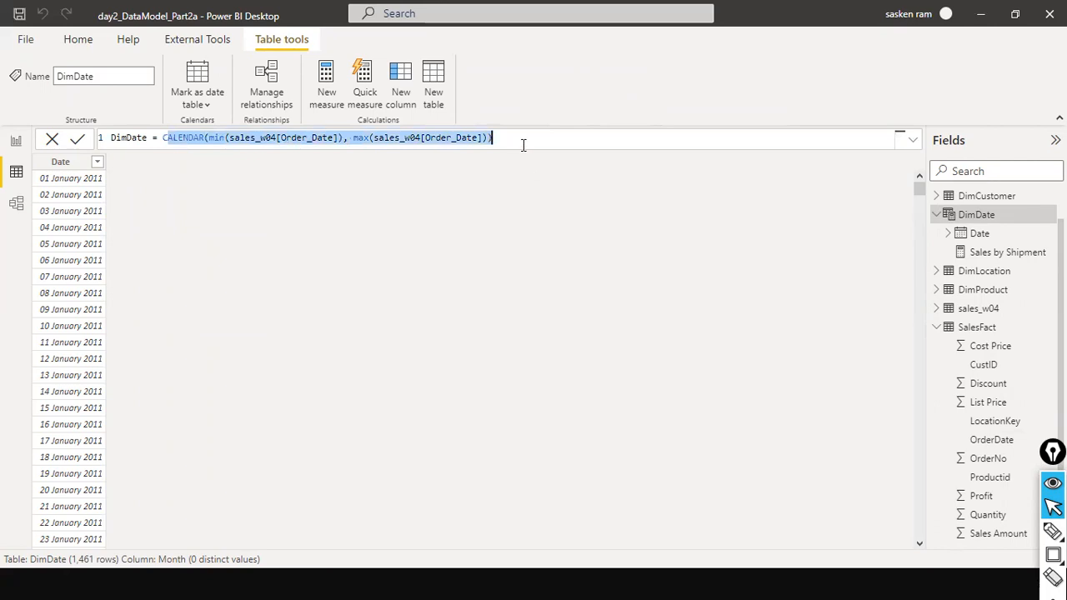
pyautogui.click(524, 142)
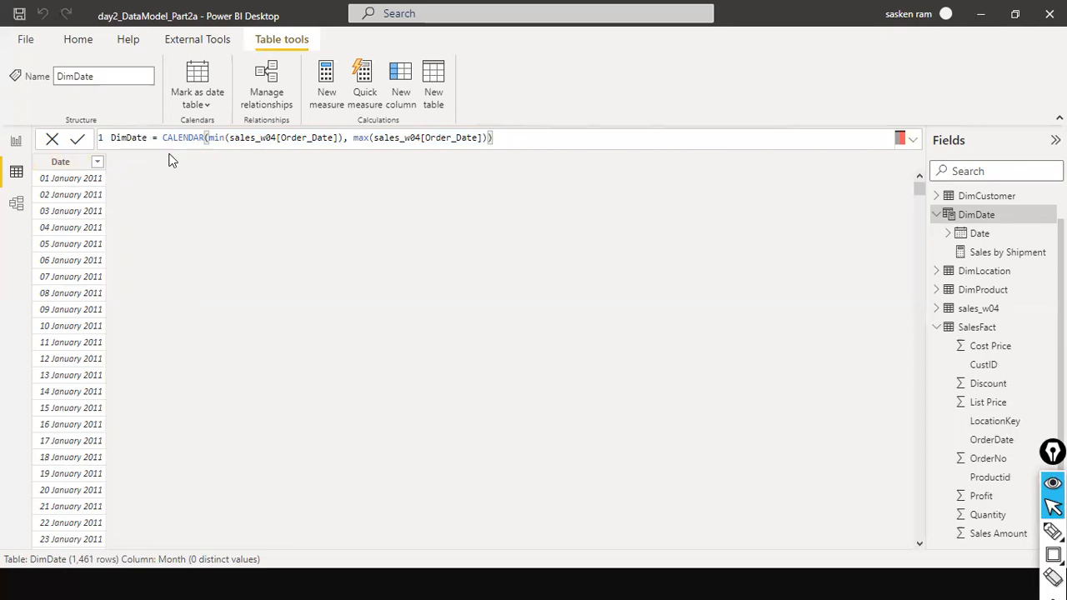
# Add a calculated column named Year to DimDate and start its formula with the YEAR function
pyautogui.click(404, 78)
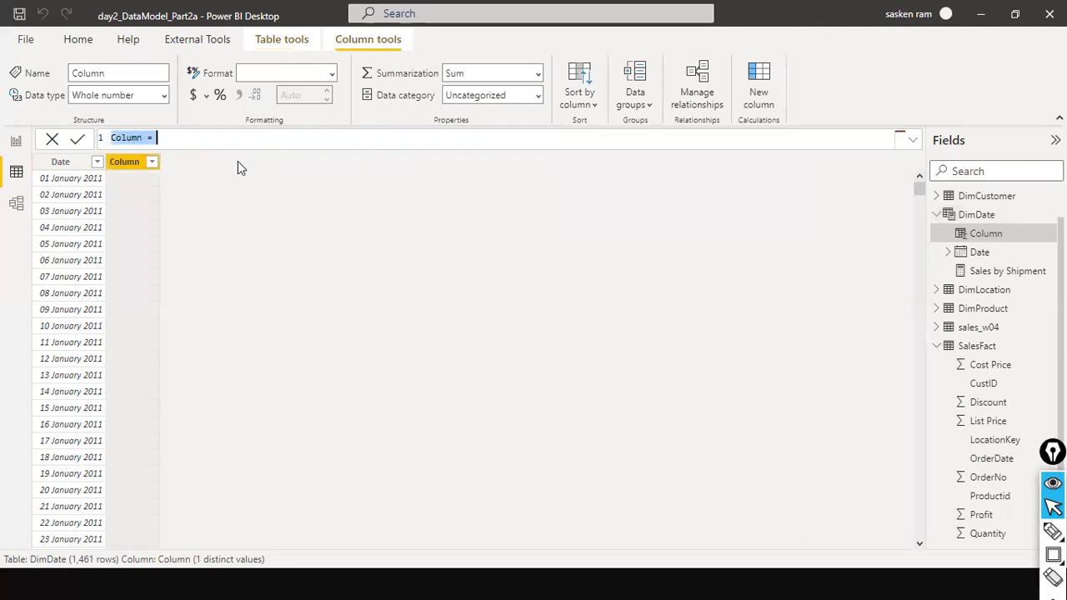
pyautogui.write('Year = ')
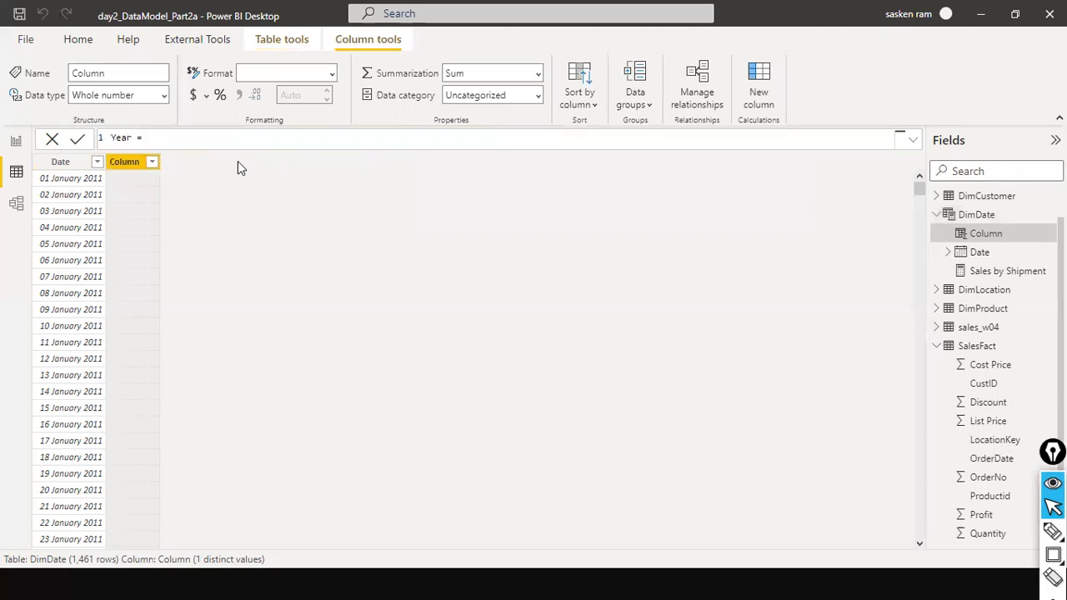
pyautogui.write('Y')
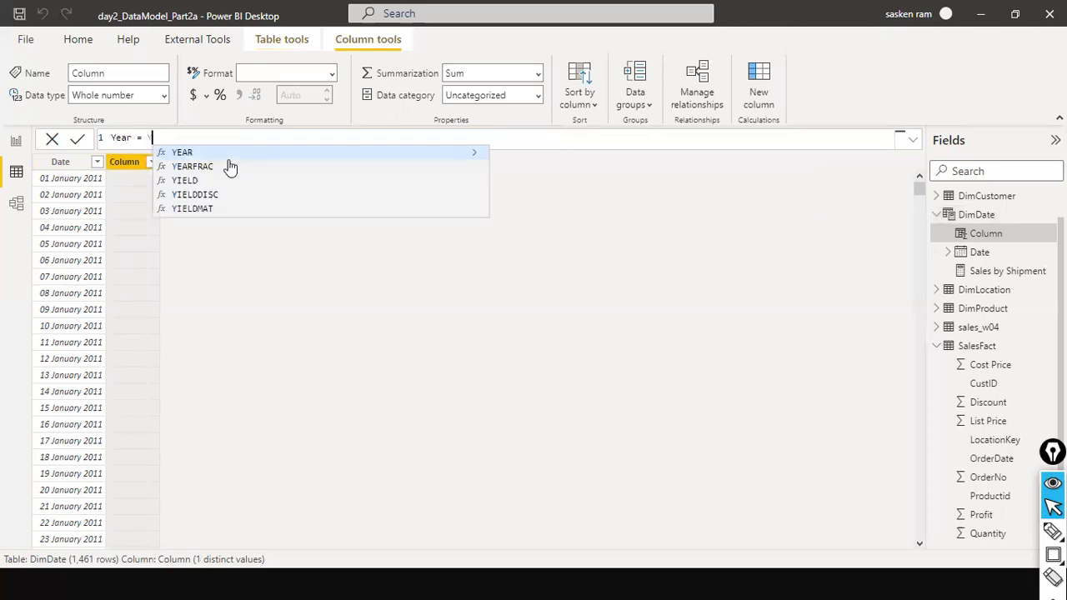
pyautogui.press('Tab')
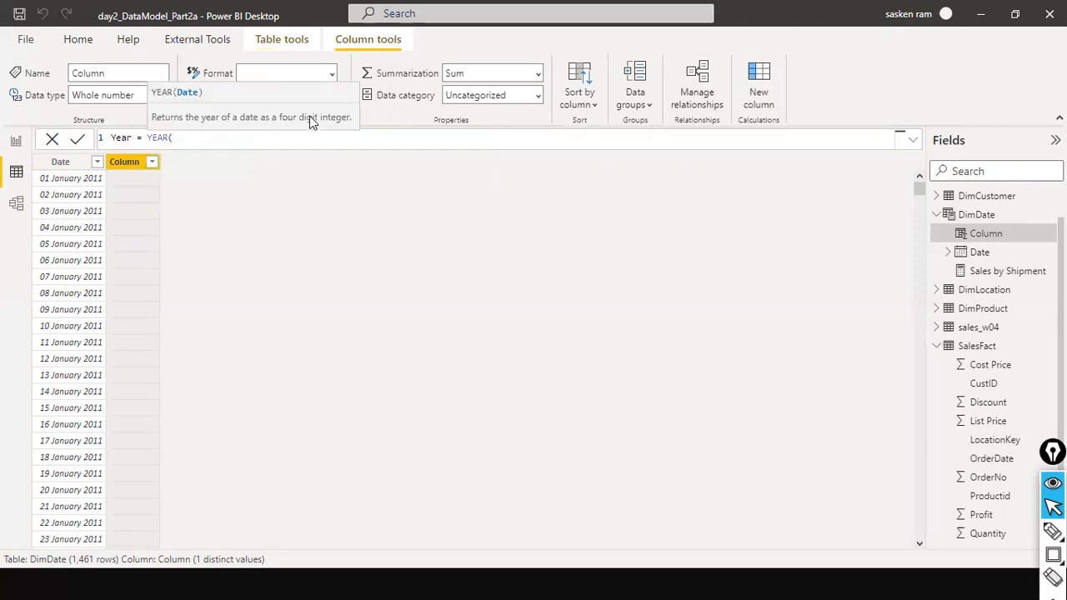
# Use DimDate[Date] as the argument of YEAR and commit the Year column's formula
pyautogui.write('Date')
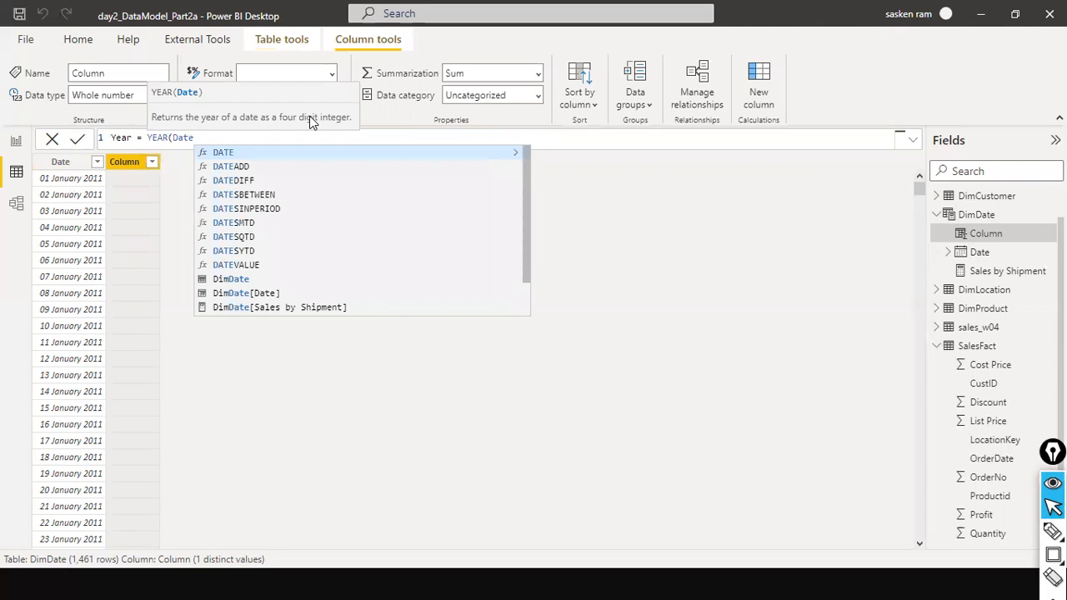
pyautogui.press('Down')
pyautogui.press('Down')
pyautogui.press('Down')
pyautogui.press('Down')
pyautogui.press('Down')
pyautogui.press('Down')
pyautogui.press('Down')
pyautogui.press('Down')
pyautogui.press('Down')
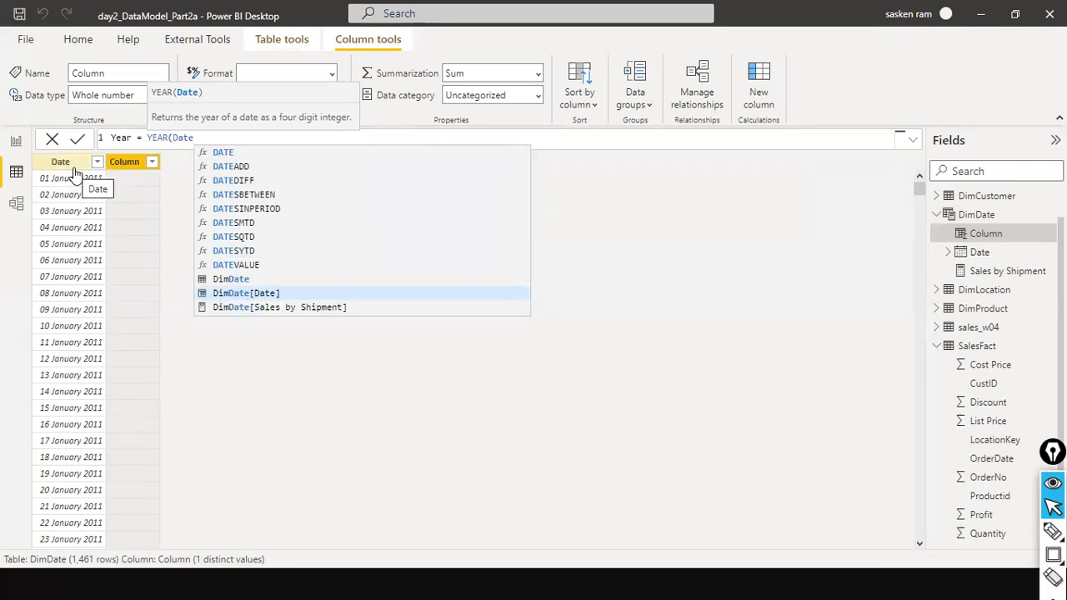
pyautogui.click(240, 293)
pyautogui.click(258, 143)
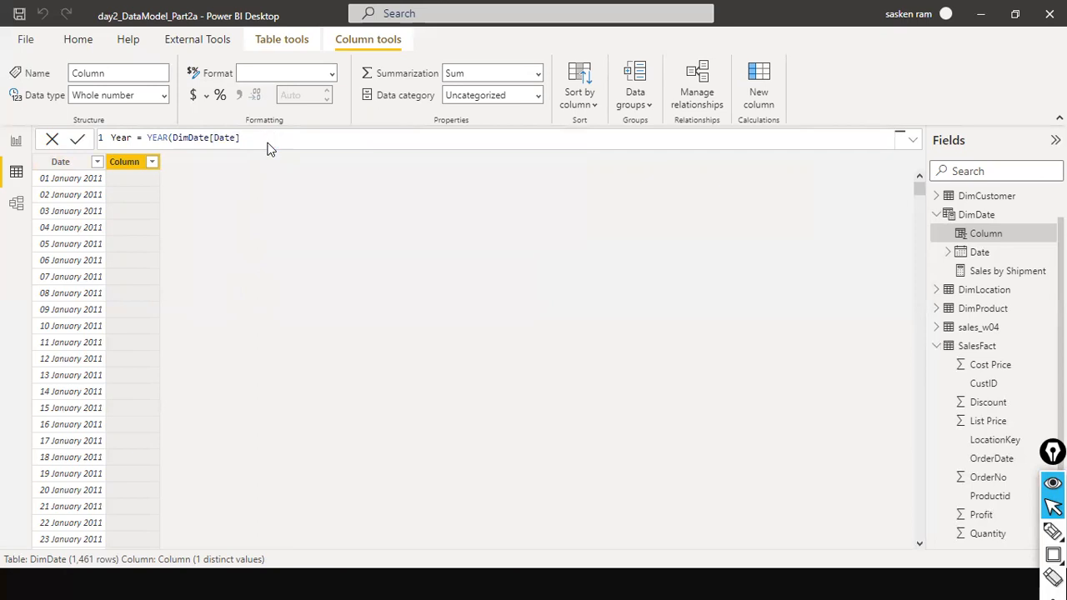
pyautogui.press('Return')
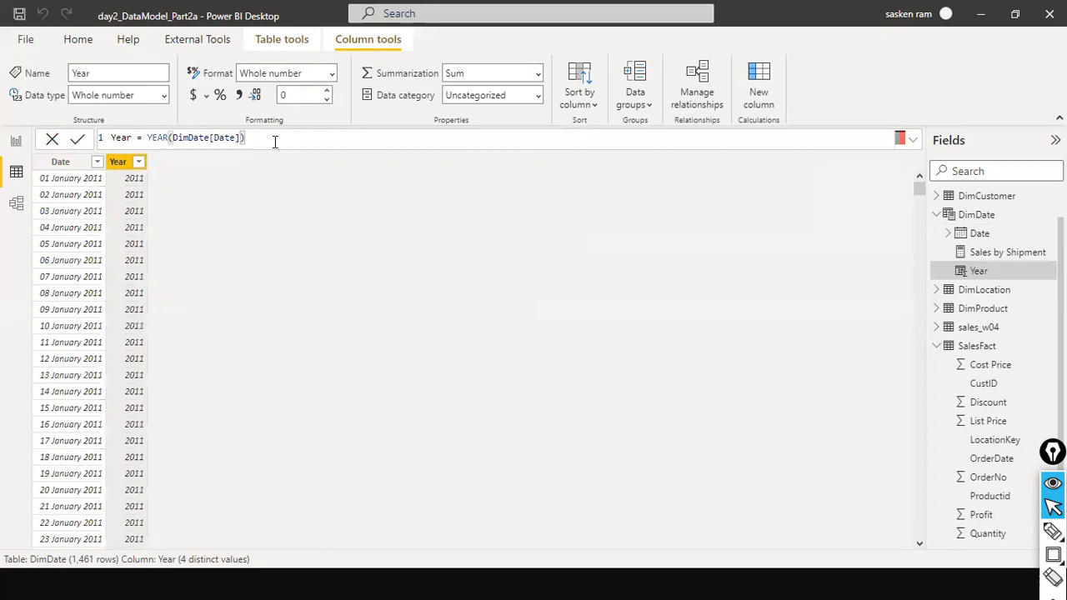
# Copy the Year column's whole formula into another new calculated column in DimDate
pyautogui.hotkey('ctrl', 'a')
pyautogui.hotkey('ctrl', 'c')
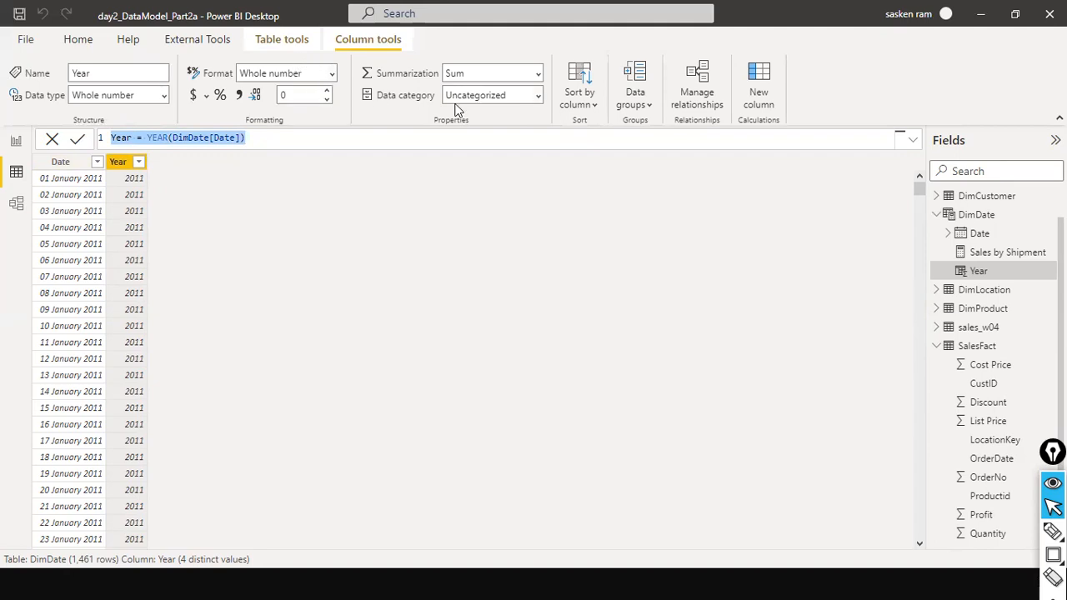
pyautogui.click(371, 47)
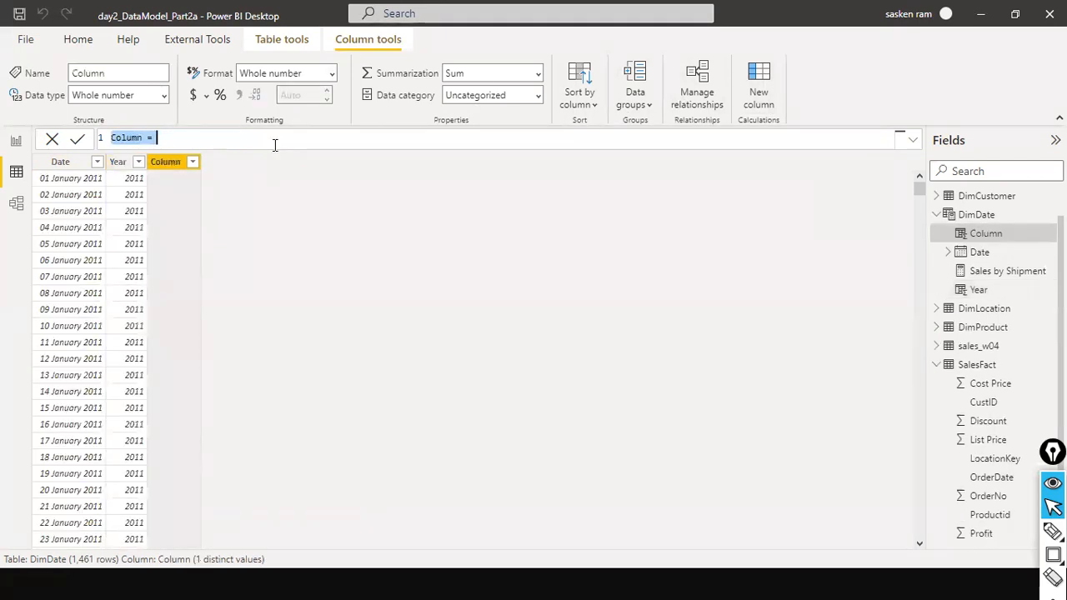
pyautogui.hotkey('ctrl', 'v')
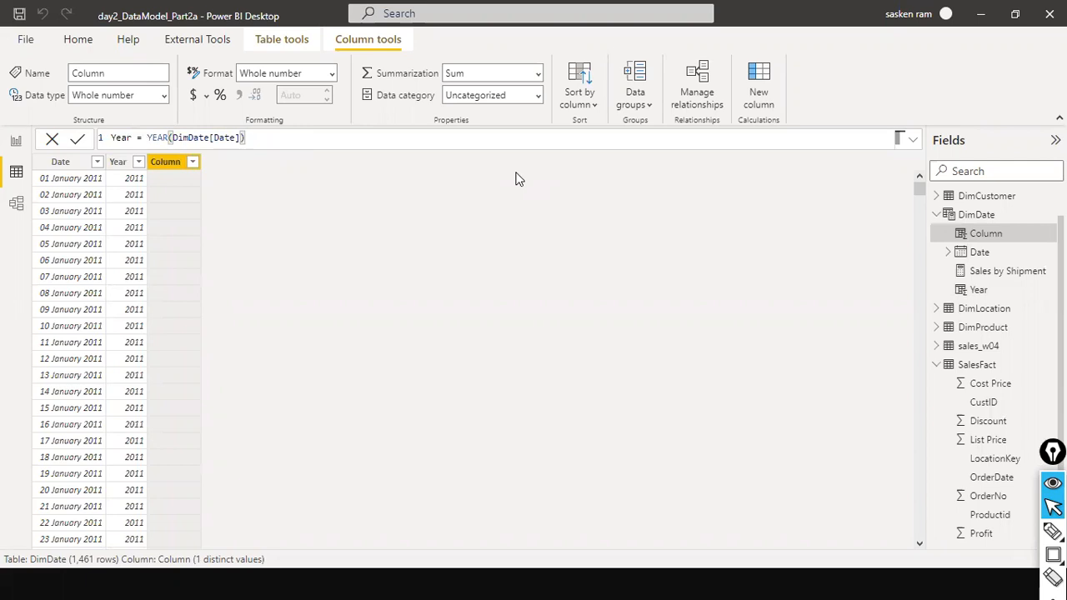
# Change the new column's name in the pasted formula to Month
pyautogui.hotkey('ctrl', 'Left')
pyautogui.hotkey('ctrl', 'Left')
pyautogui.hotkey('ctrl', 'Left')
pyautogui.hotkey('ctrl', 'Left')
pyautogui.hotkey('ctrl', 'Left')
pyautogui.hotkey('ctrl', 'shift', 'Left')
pyautogui.write('Mont')
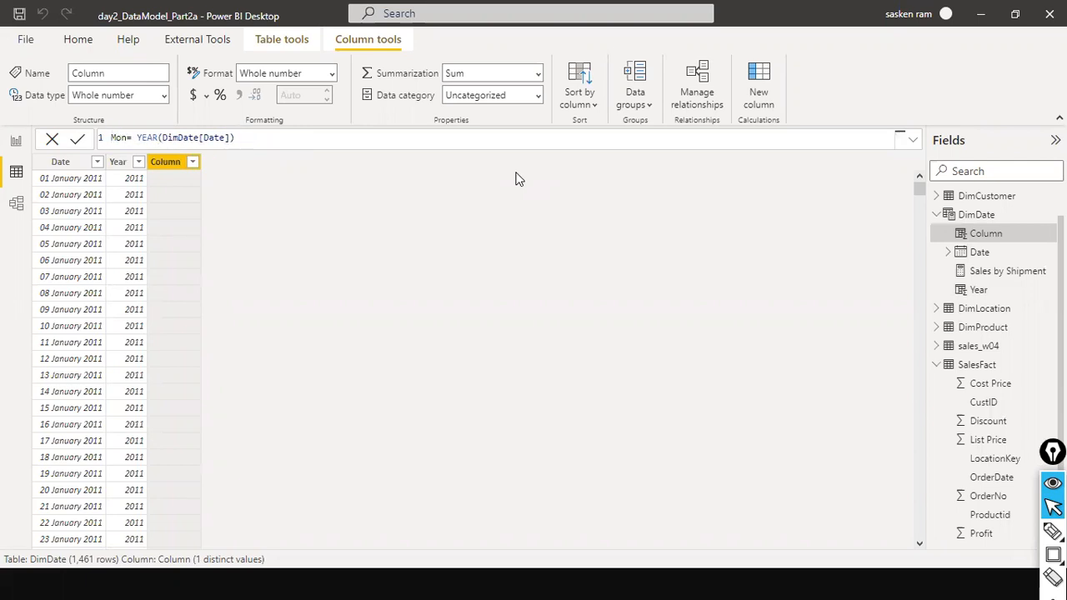
pyautogui.write('h')
# Replace the YEAR function with MONTH in the Month column's formula and commit it
pyautogui.hotkey('ctrl', 'Right')
pyautogui.hotkey('ctrl', 'Right')
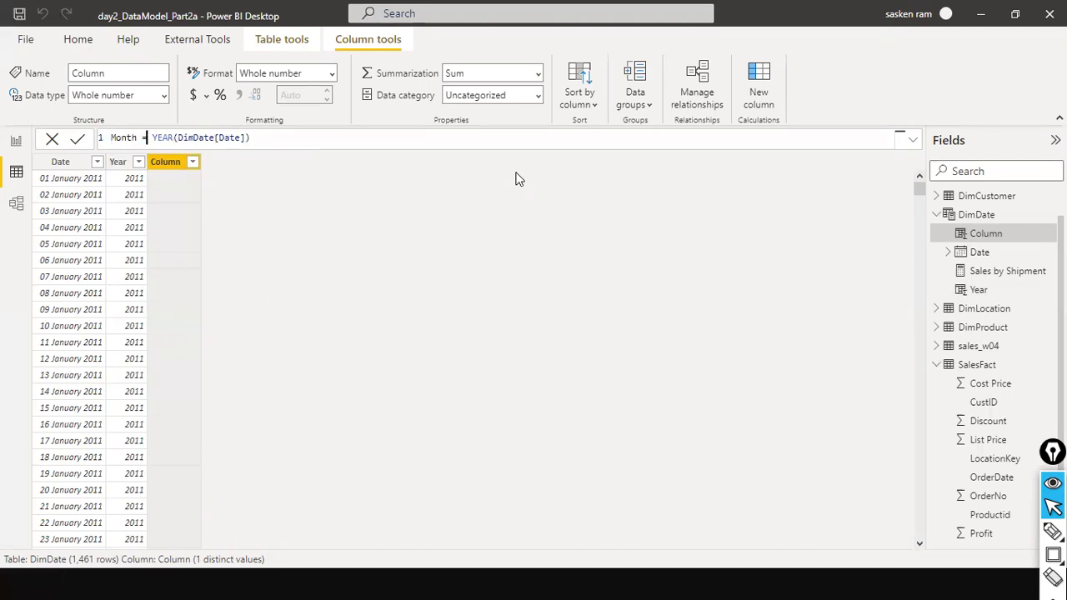
pyautogui.hotkey('ctrl', 'shift', 'Left')
pyautogui.write('MONTH')
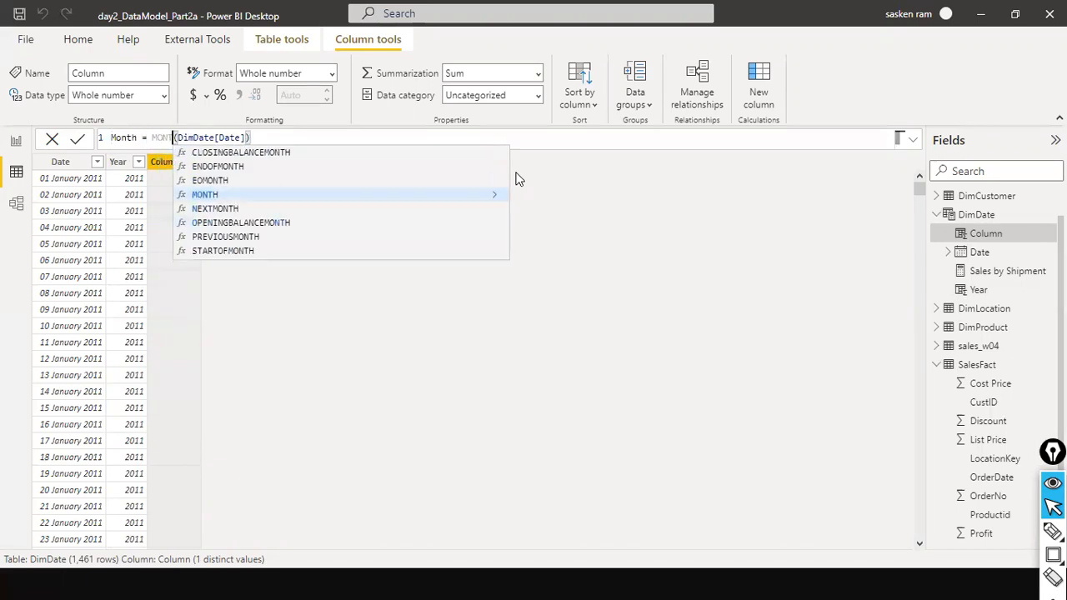
pyautogui.press('Right')
pyautogui.press('End')
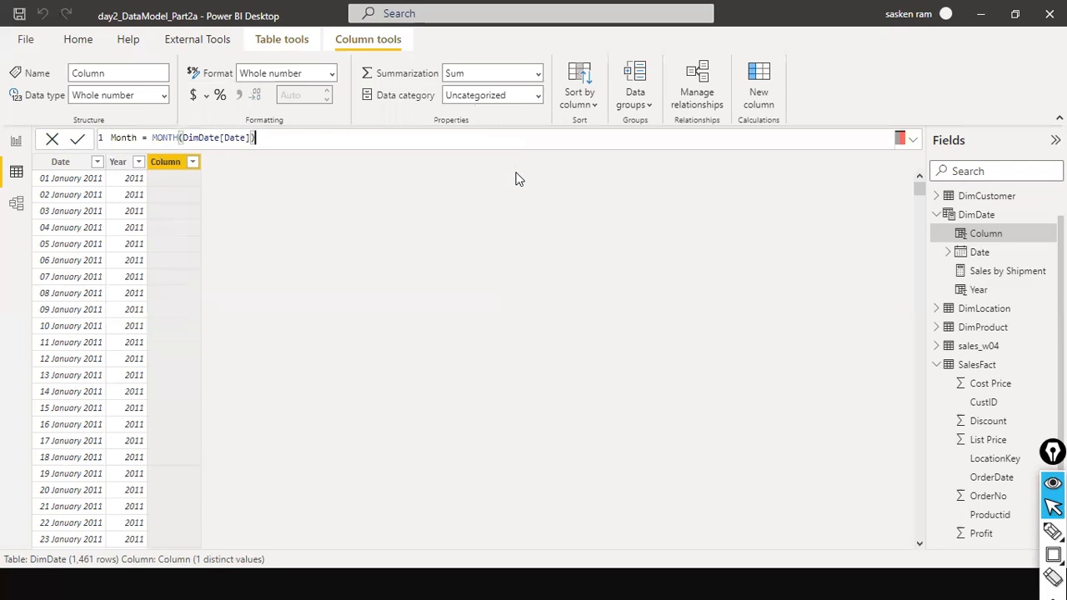
pyautogui.press('Return')
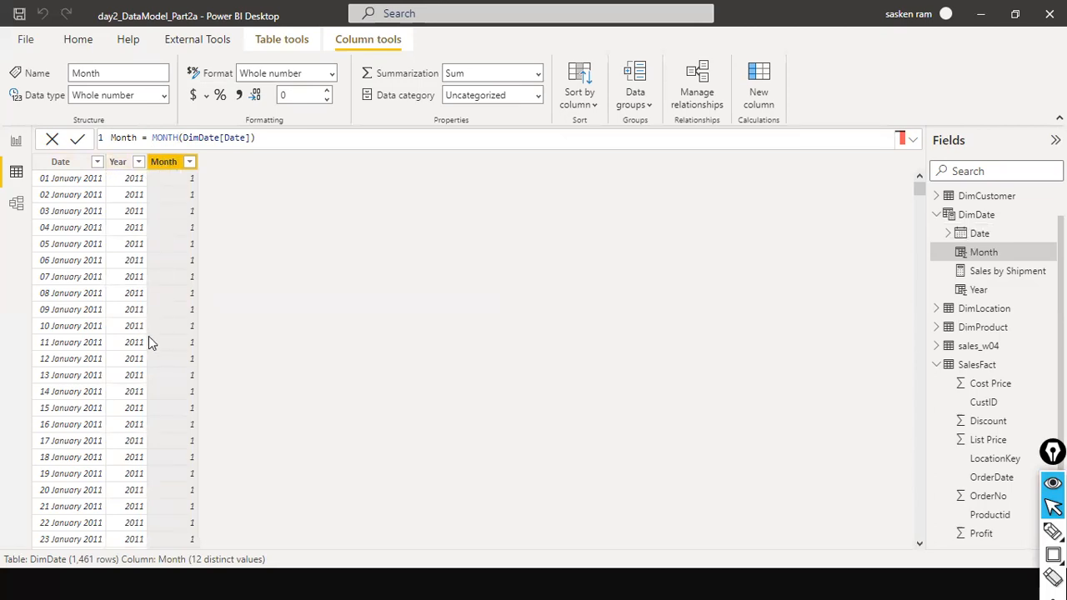
# Copy the Month column's whole formula into another new calculated column in DimDate
pyautogui.click(267, 138)
pyautogui.hotkey('ctrl', 'a')
pyautogui.hotkey('ctrl', 'c')
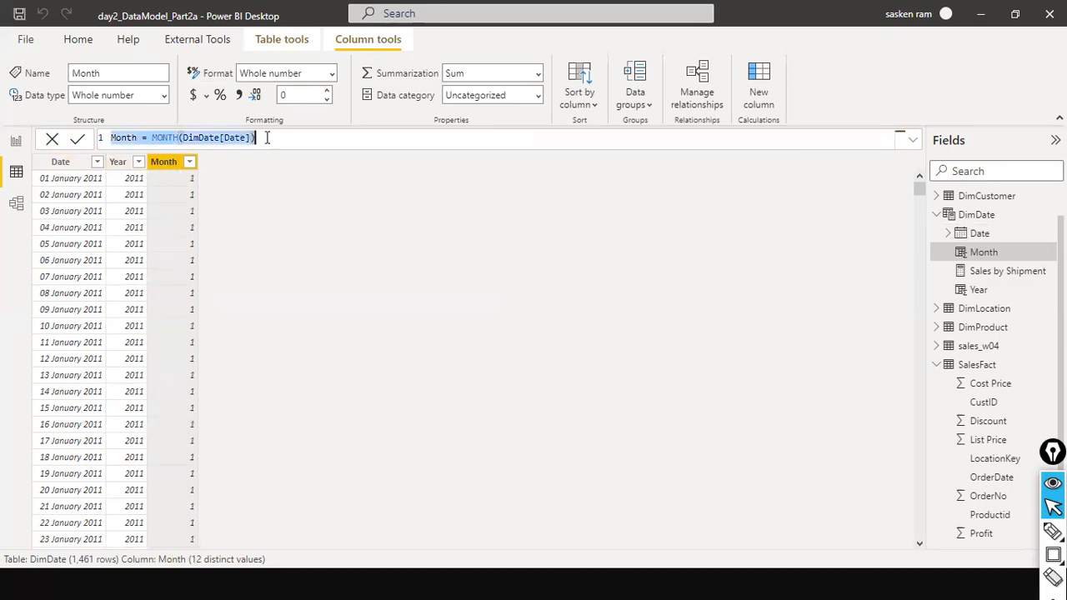
pyautogui.click(743, 92)
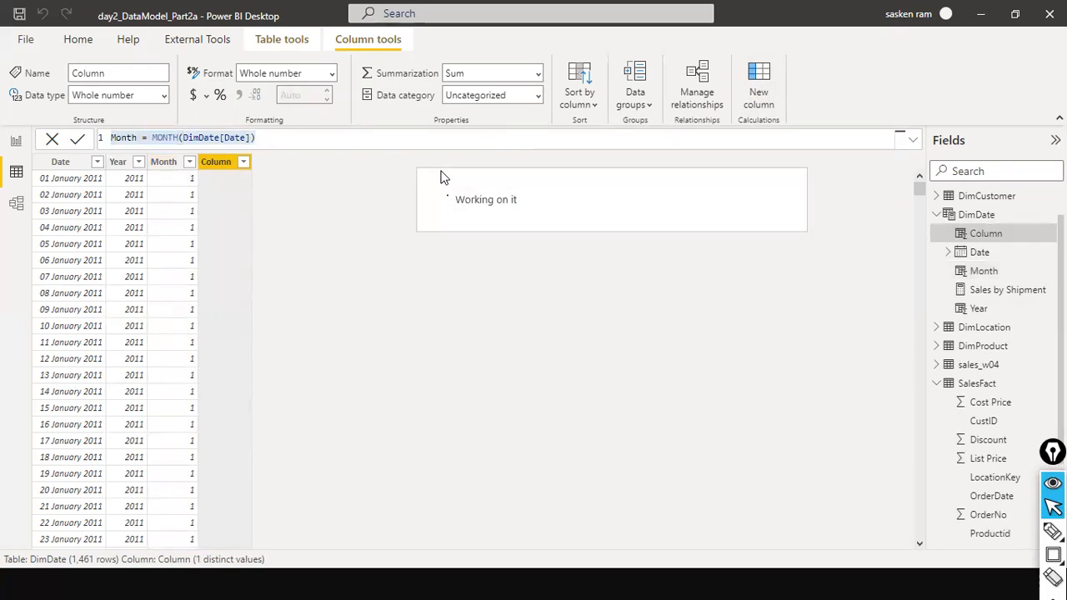
pyautogui.hotkey('ctrl', 'v')
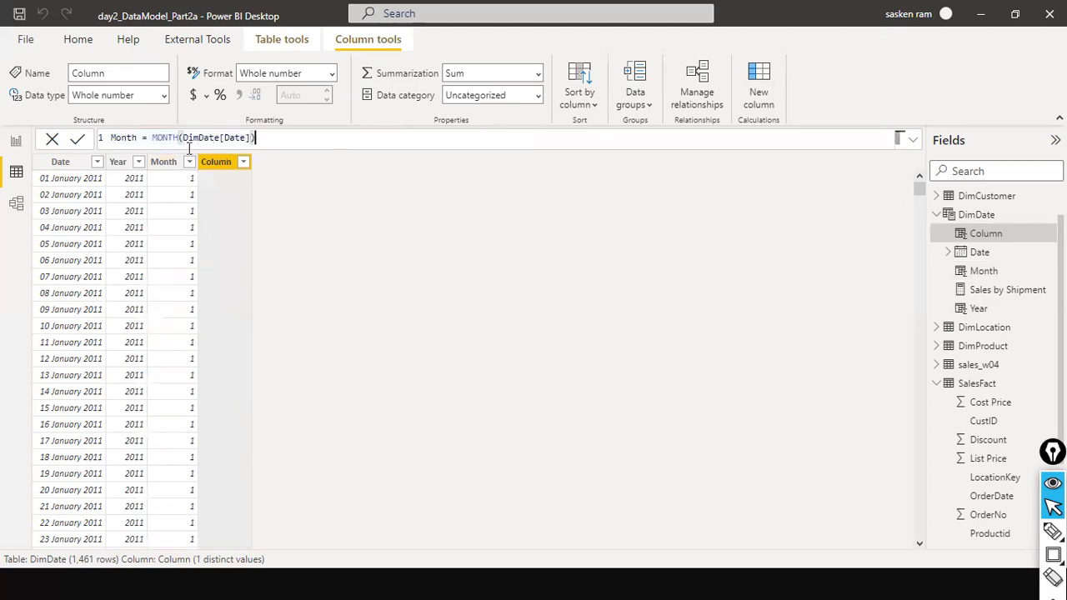
# Change the pasted formula to Quarter = QUARTER(DimDate[Date]) and commit it
pyautogui.doubleClick(123, 137)
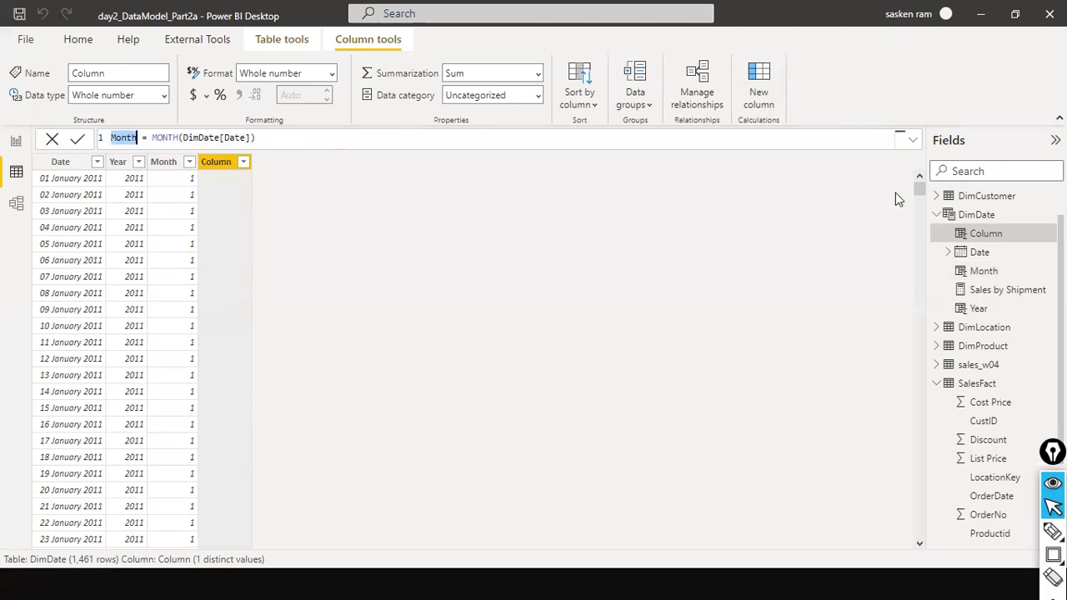
pyautogui.write('Qu')
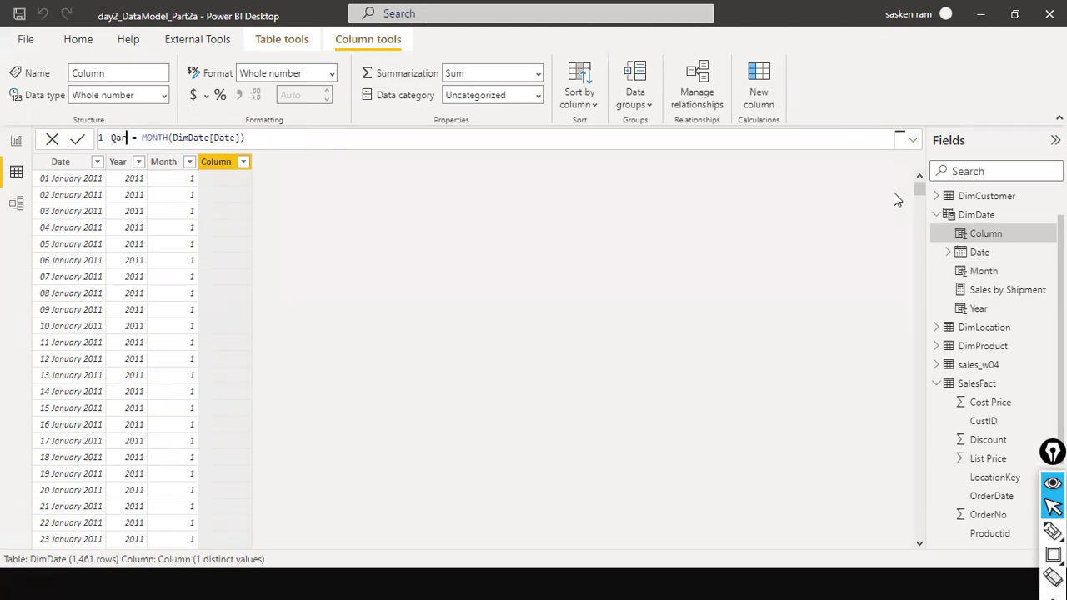
pyautogui.write('arter')
pyautogui.hotkey('ctrl', 'Right')
pyautogui.hotkey('ctrl', 'Right')
pyautogui.hotkey('ctrl', 'shift', 'Left')
pyautogui.write('Quar')
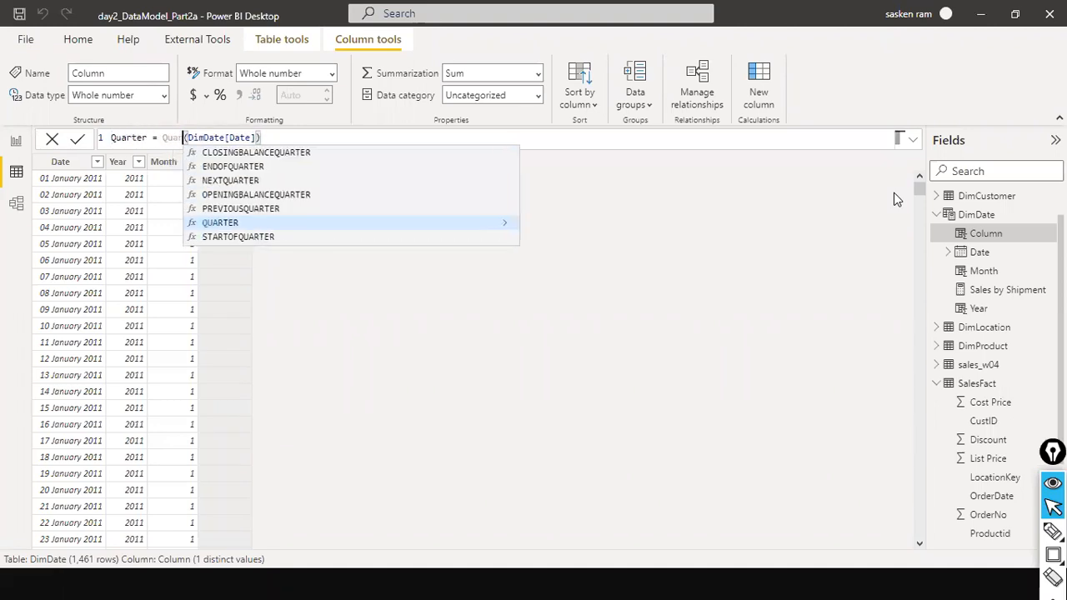
pyautogui.press('Tab')
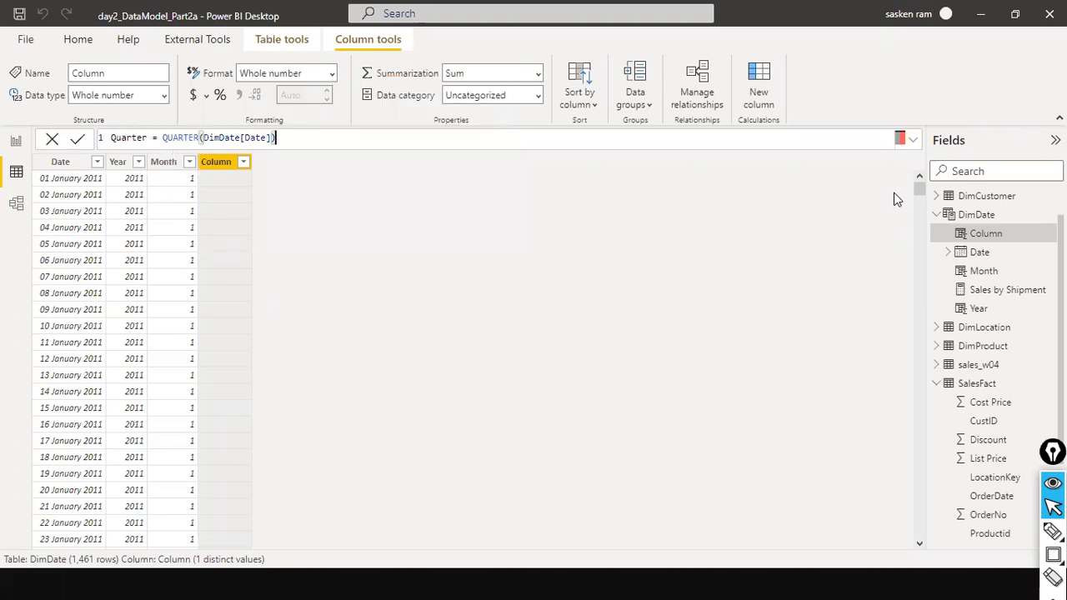
pyautogui.press('Return')
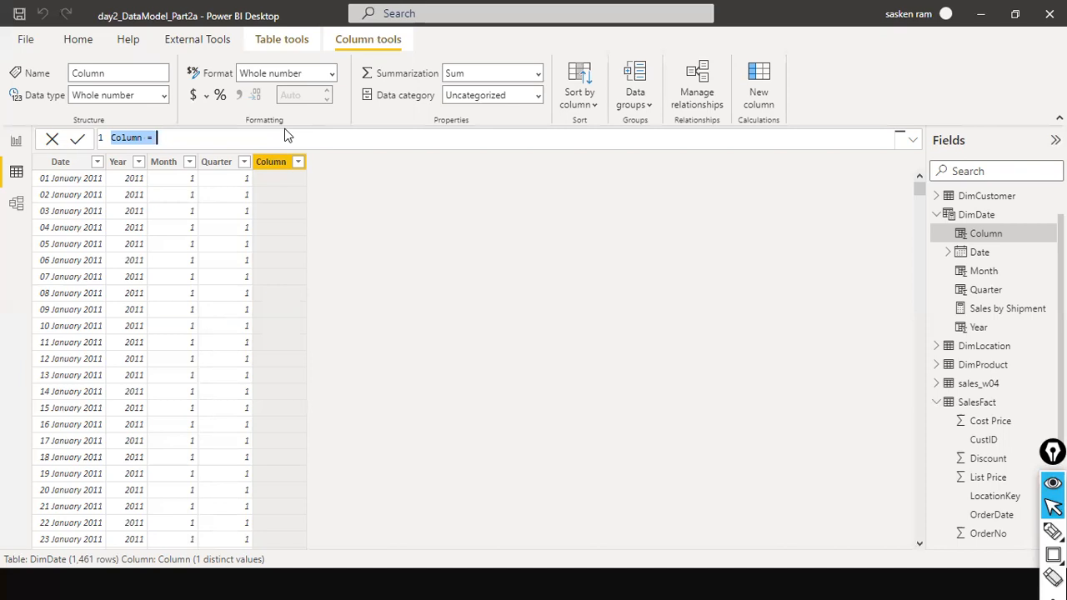
# Name the new calculated column Day and begin its formula with the DAY function
pyautogui.write('we')
pyautogui.press('BackSpace')
pyautogui.press('BackSpace')
pyautogui.write('Day ')
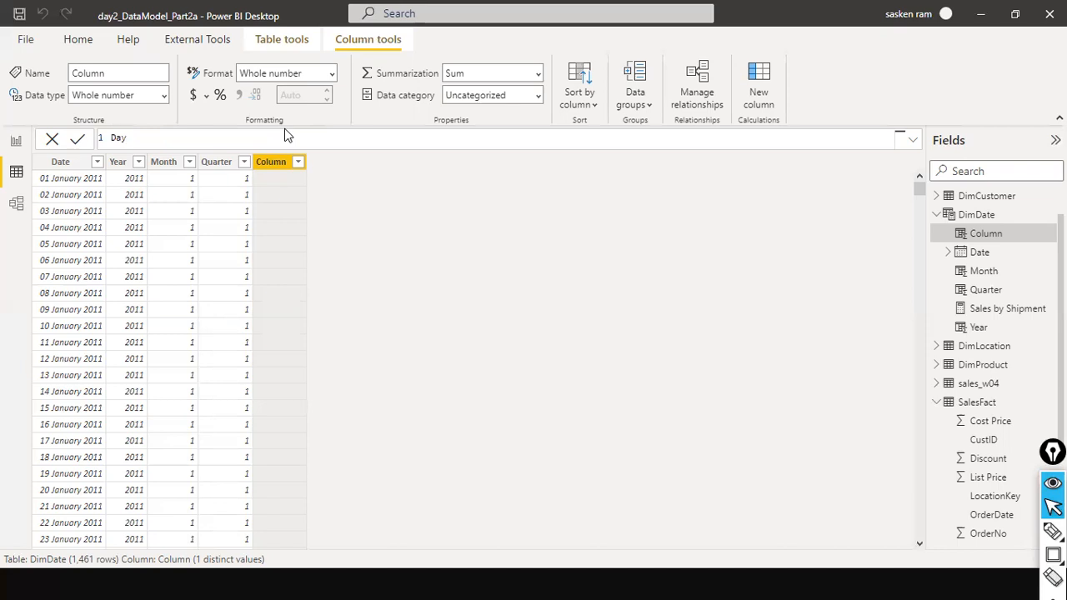
pyautogui.write('= DAU')
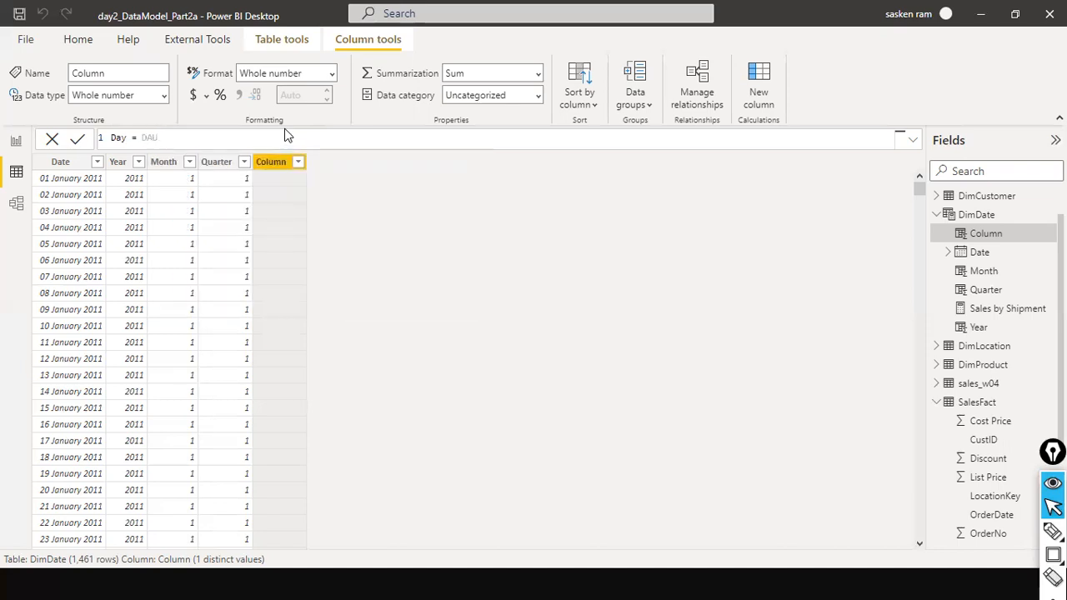
pyautogui.press('BackSpace')
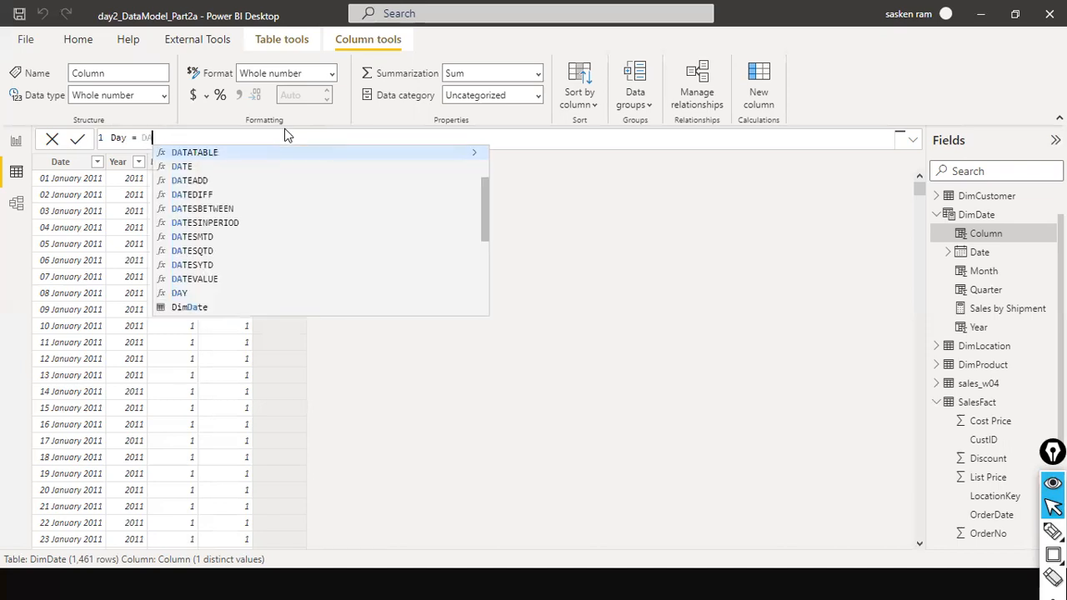
pyautogui.write('Y(')
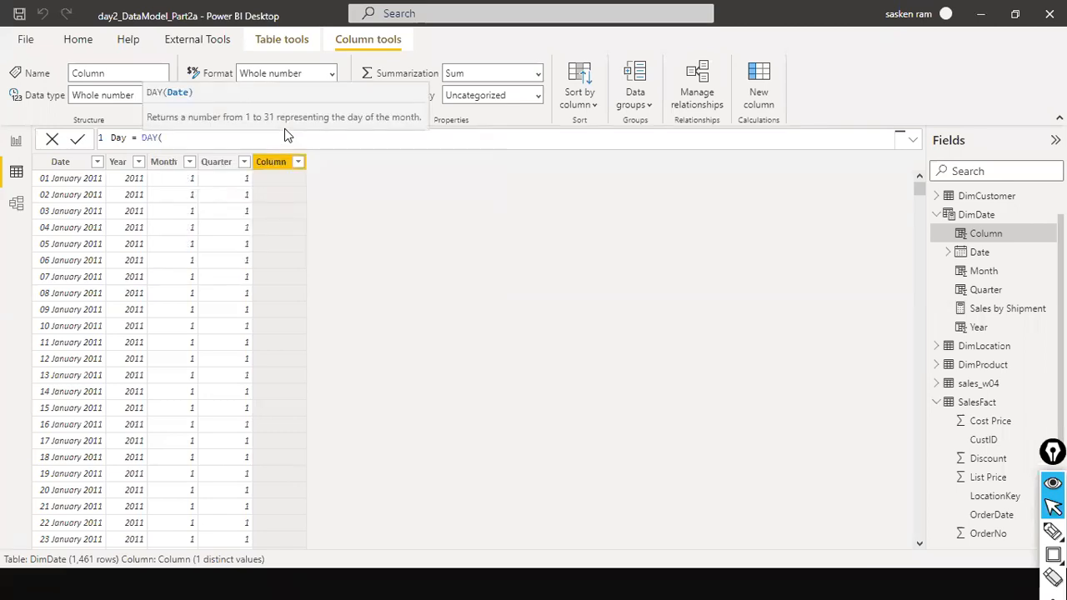
# Use DimDate[Date] as the argument of DAY and commit the Day column's formula
pyautogui.write(' date')
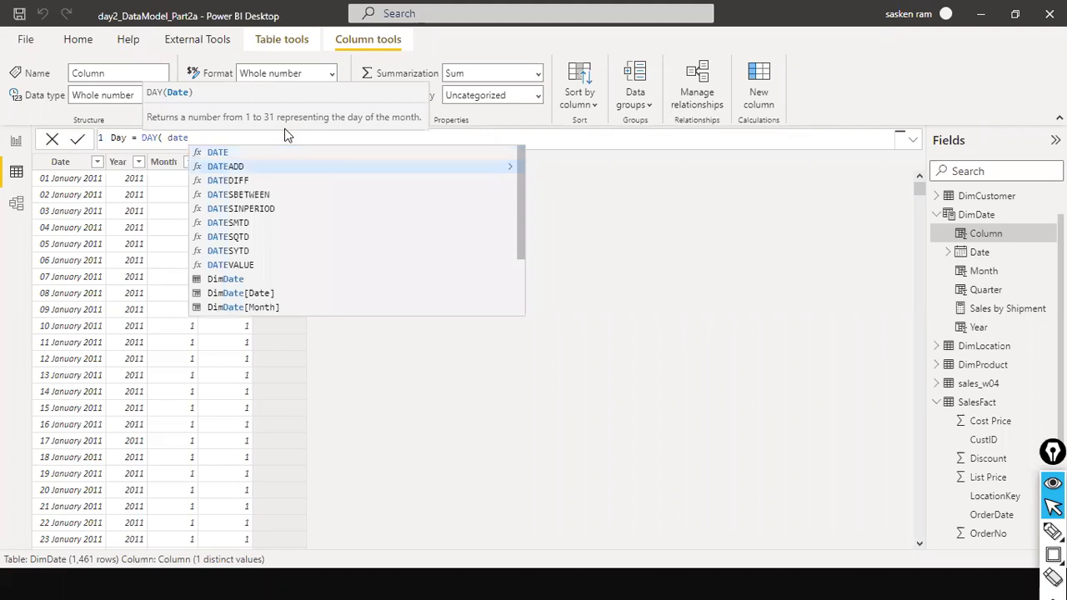
pyautogui.press('Down')
pyautogui.press('Up')
pyautogui.press('Tab')
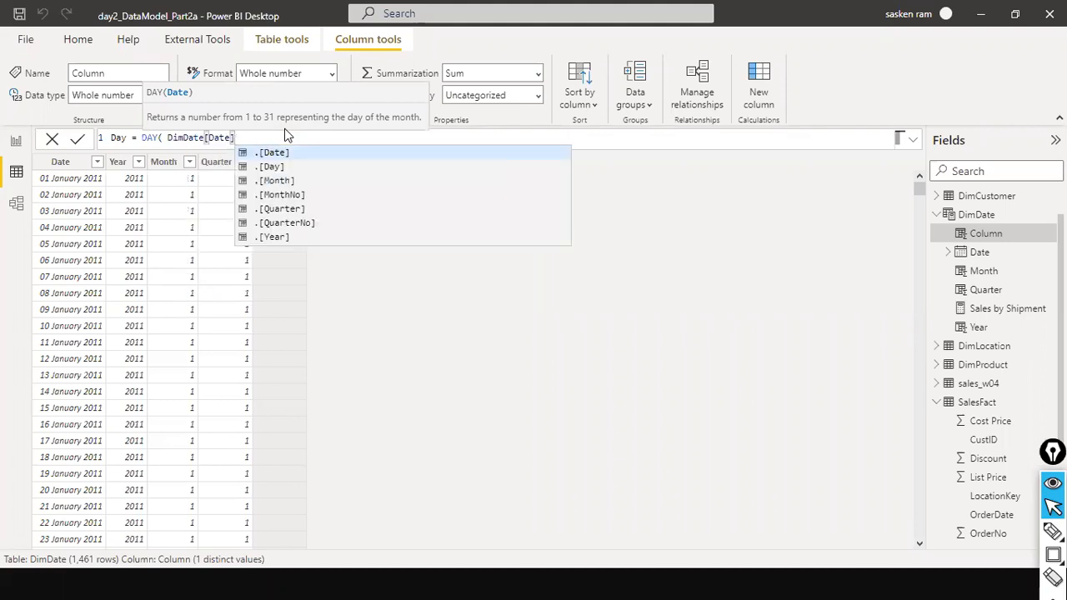
pyautogui.write(')')
pyautogui.press('Return')
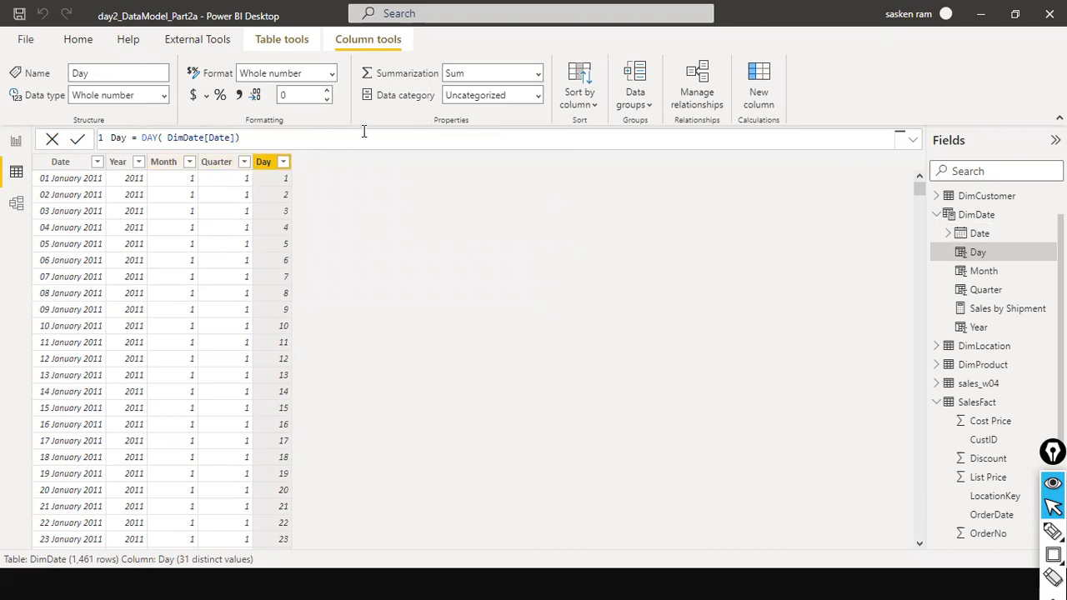
# Add a calculated column named Month Name to DimDate and begin its formula with the FORMAT function
pyautogui.click(756, 84)
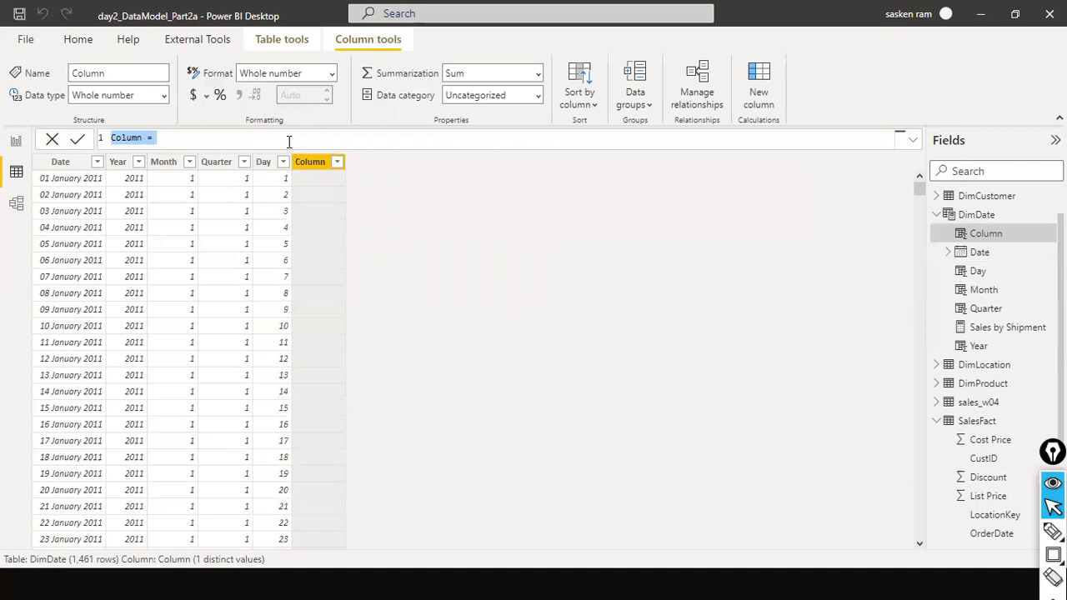
pyautogui.write('MOnth')
pyautogui.press('BackSpace')
pyautogui.press('BackSpace')
pyautogui.press('BackSpace')
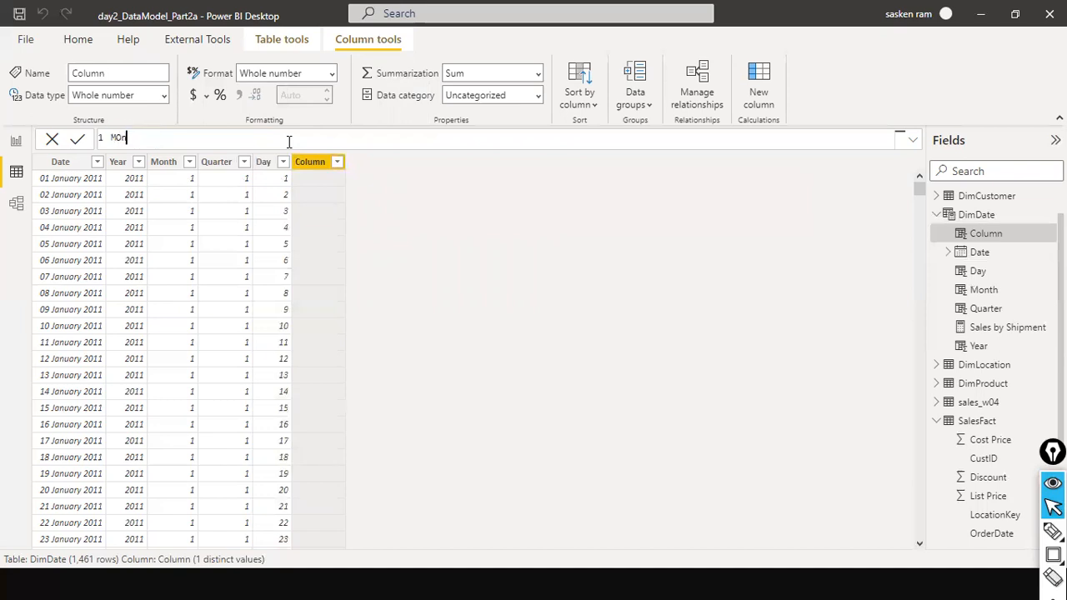
pyautogui.press('BackSpace')
pyautogui.write('onth Name = FORMAT(')
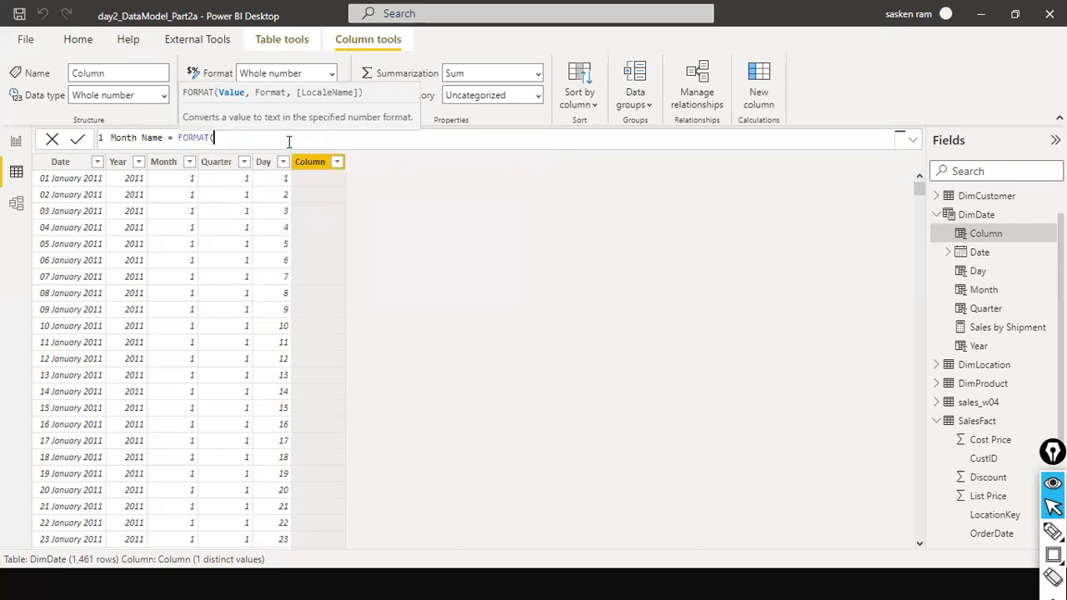
# Use DimDate[Date] as the value argument of FORMAT in the Month Name formula
pyautogui.write(' date')
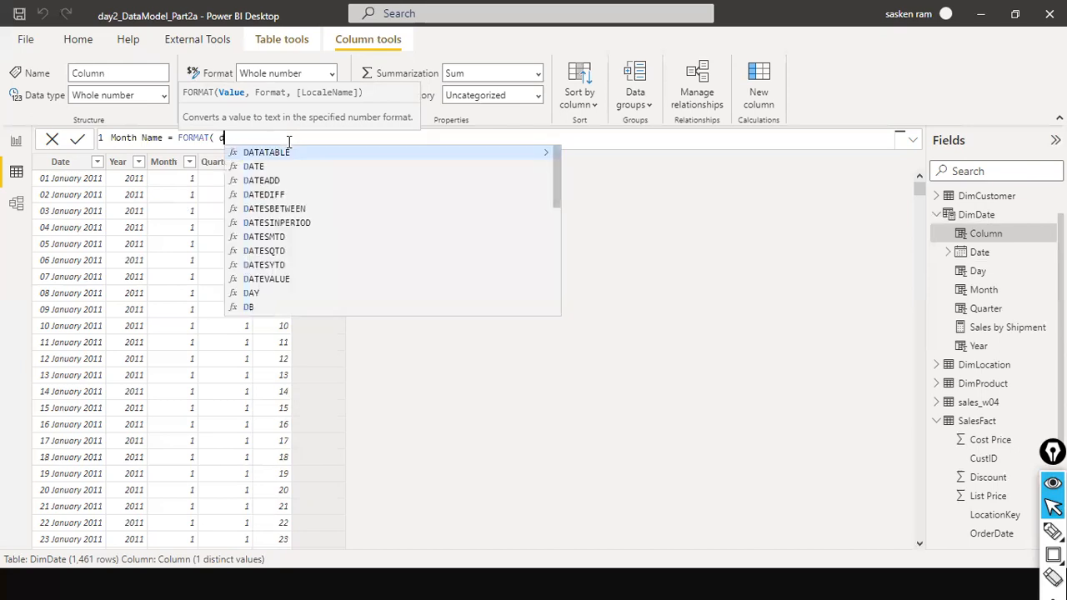
pyautogui.press('Down')
pyautogui.press('Down')
pyautogui.press('Down')
pyautogui.press('Down')
pyautogui.press('Down')
pyautogui.press('Down')
pyautogui.press('Down')
pyautogui.press('Down')
pyautogui.press('Down')
pyautogui.press('Down')
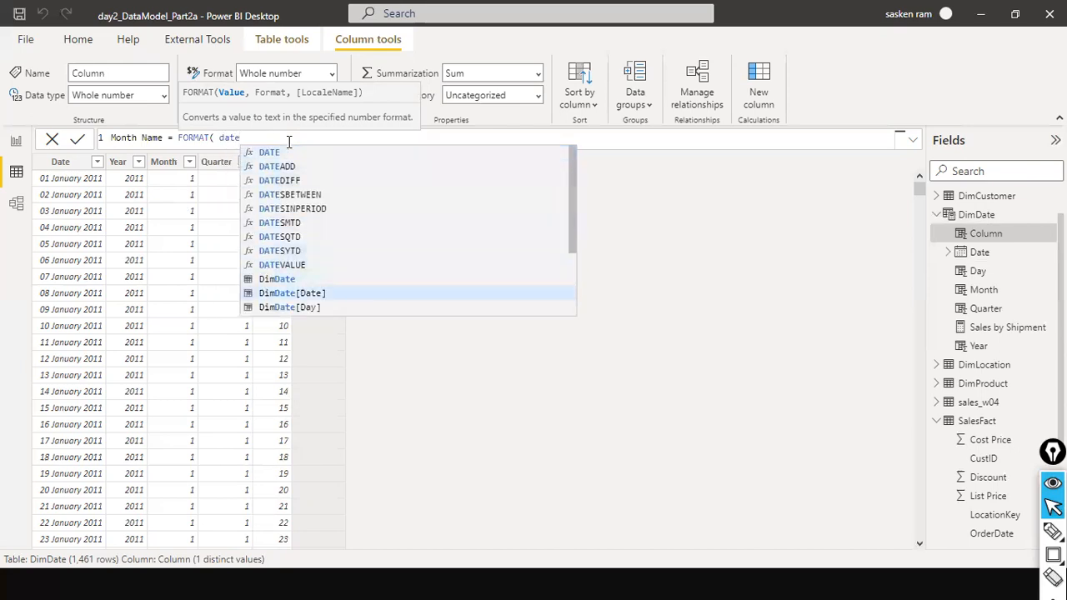
pyautogui.press('Tab')
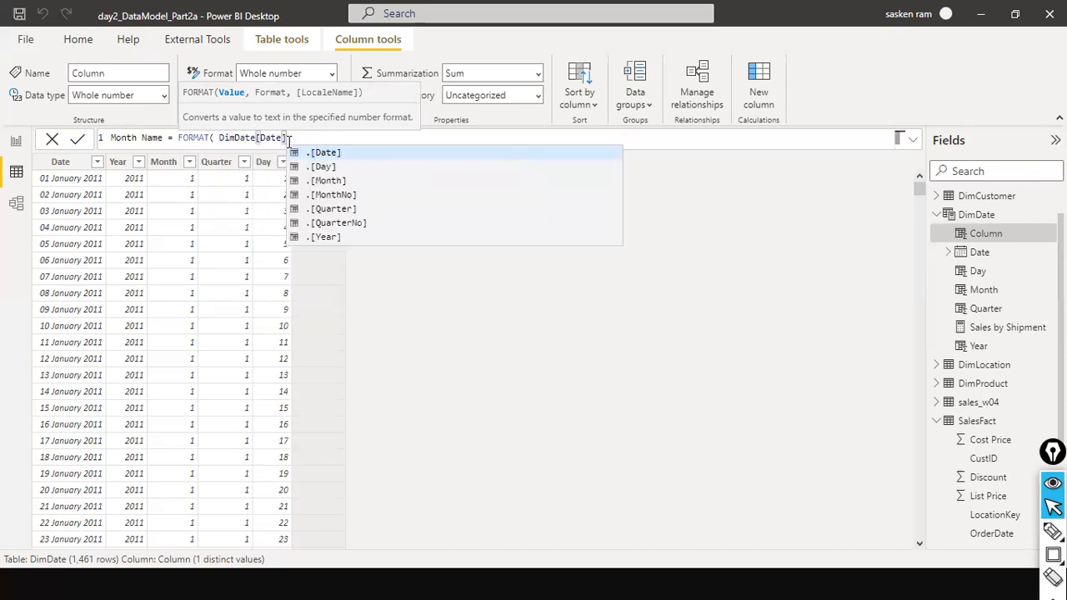
# Complete the Month Name formula with the format code "MMMMM" and commit it
pyautogui.press('Escape')
pyautogui.write(',"MMMM')
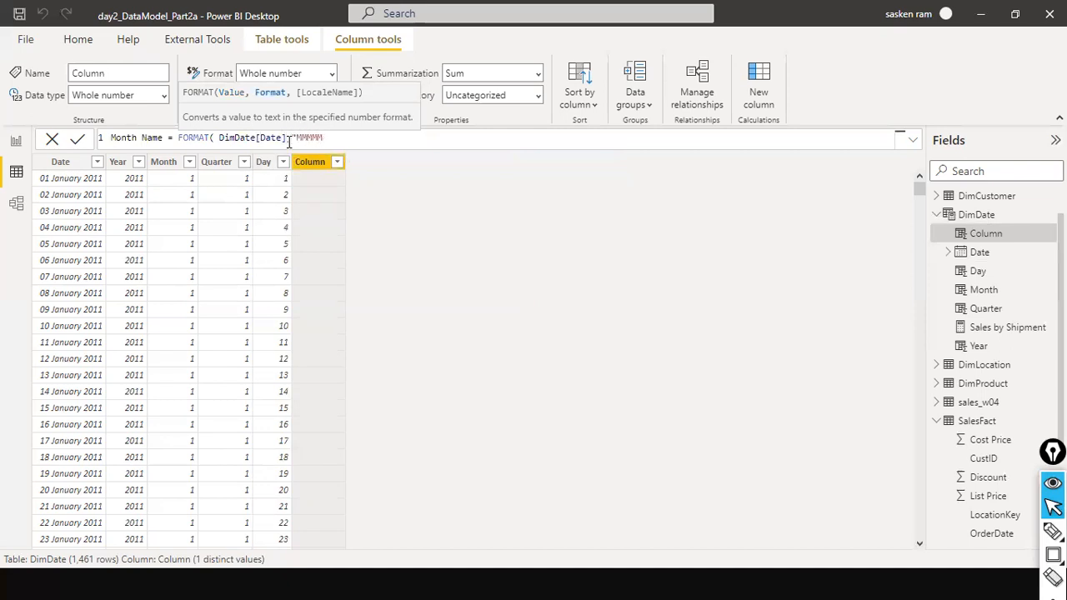
pyautogui.write('")')
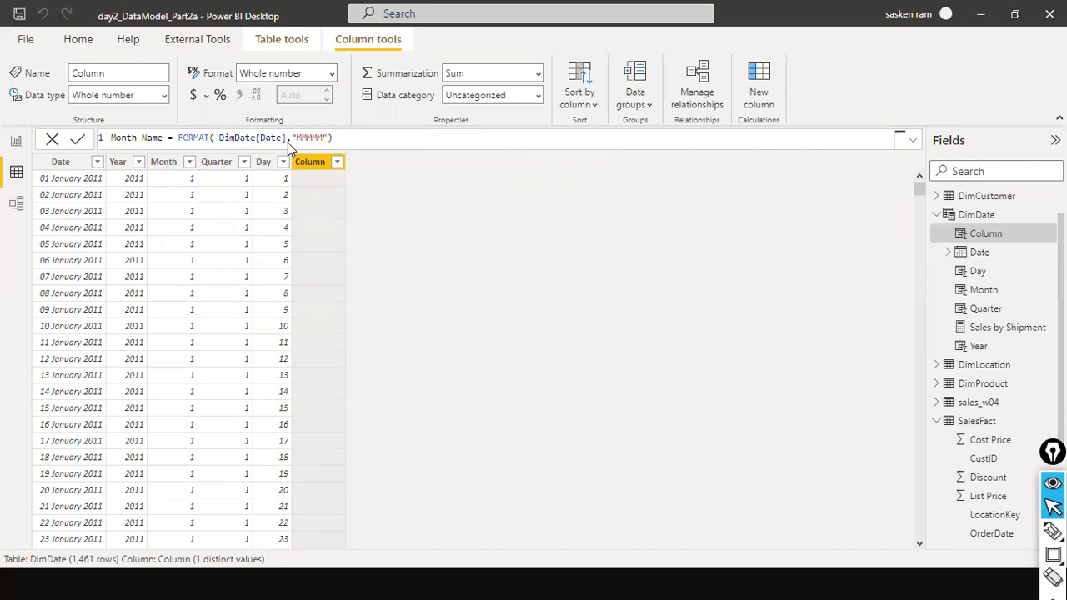
pyautogui.press('Return')
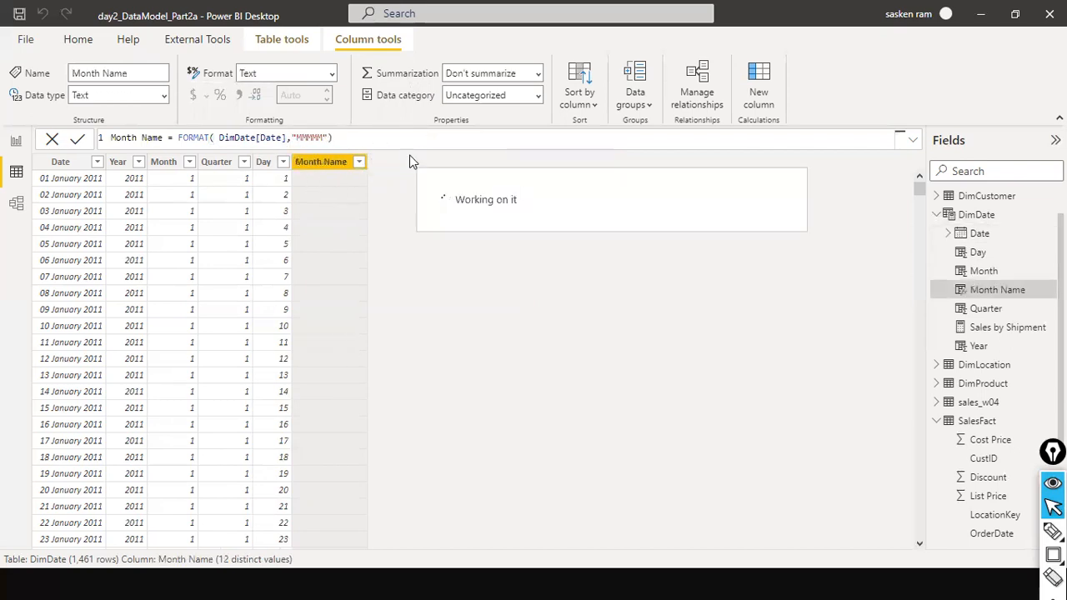
# Try the shorter format codes "MMMM" and "MM" in the Month Name formula
pyautogui.click(321, 138)
pyautogui.press('Delete')
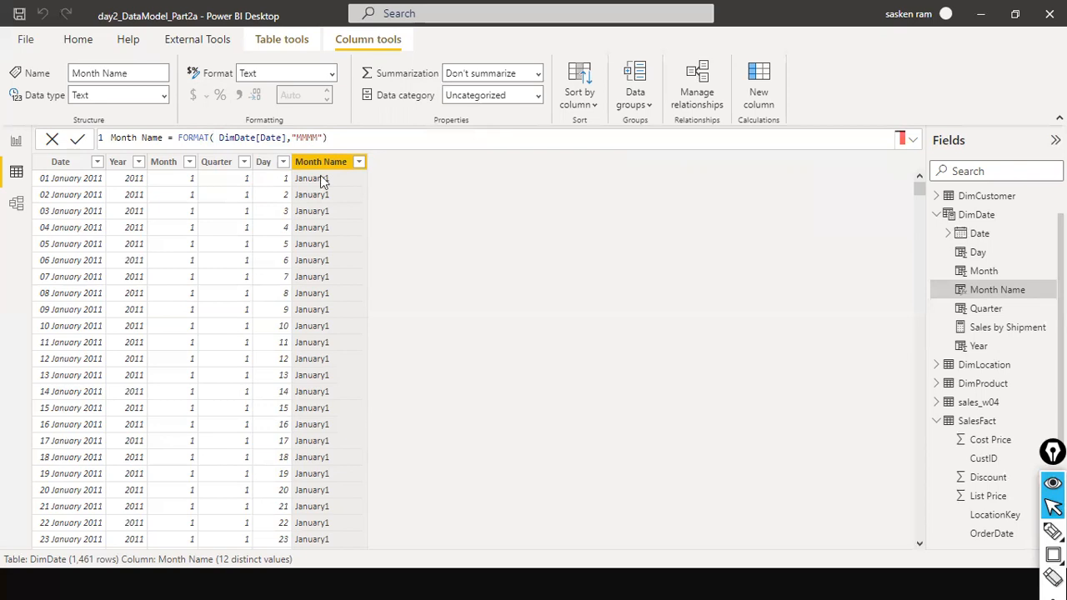
pyautogui.click(323, 138)
pyautogui.press('BackSpace')
pyautogui.press('BackSpace')
pyautogui.press('BackSpace')
pyautogui.write('"')
pyautogui.press('Return')
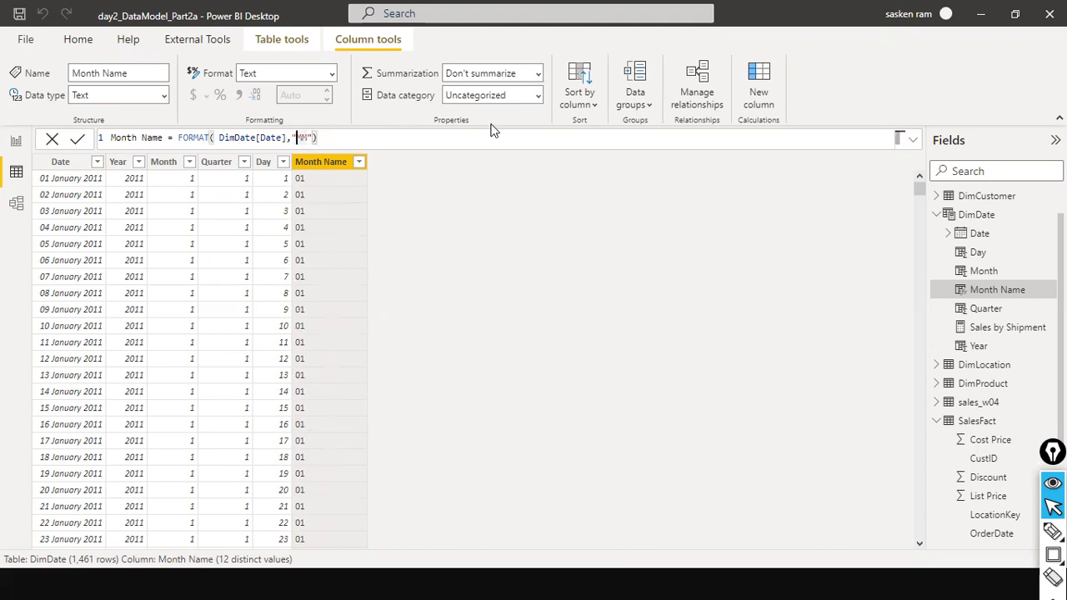
# Set the format code in the Month Name formula to "MMM" and commit it
pyautogui.write('M')
pyautogui.press('Return')
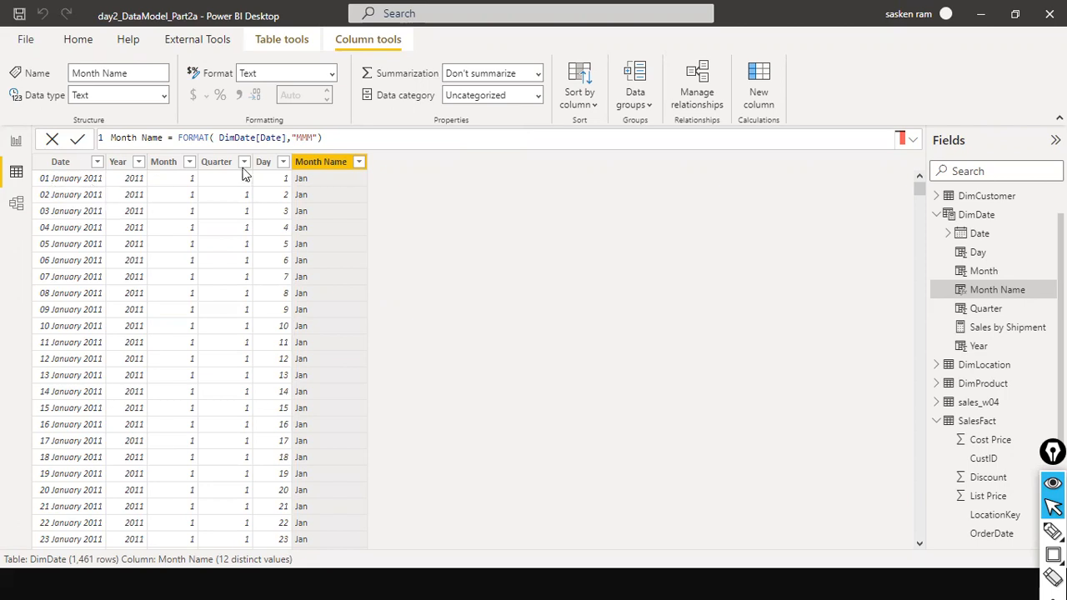
# Add a calculated column named Day Name to DimDate and begin its formula with the FORMAT function
pyautogui.click(757, 96)
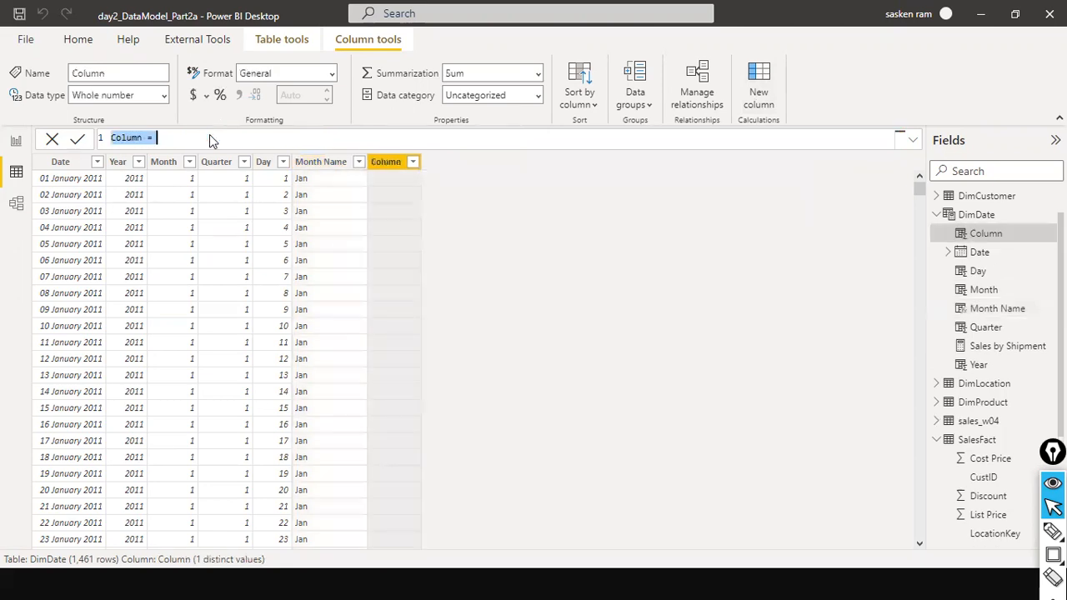
pyautogui.write('Da')
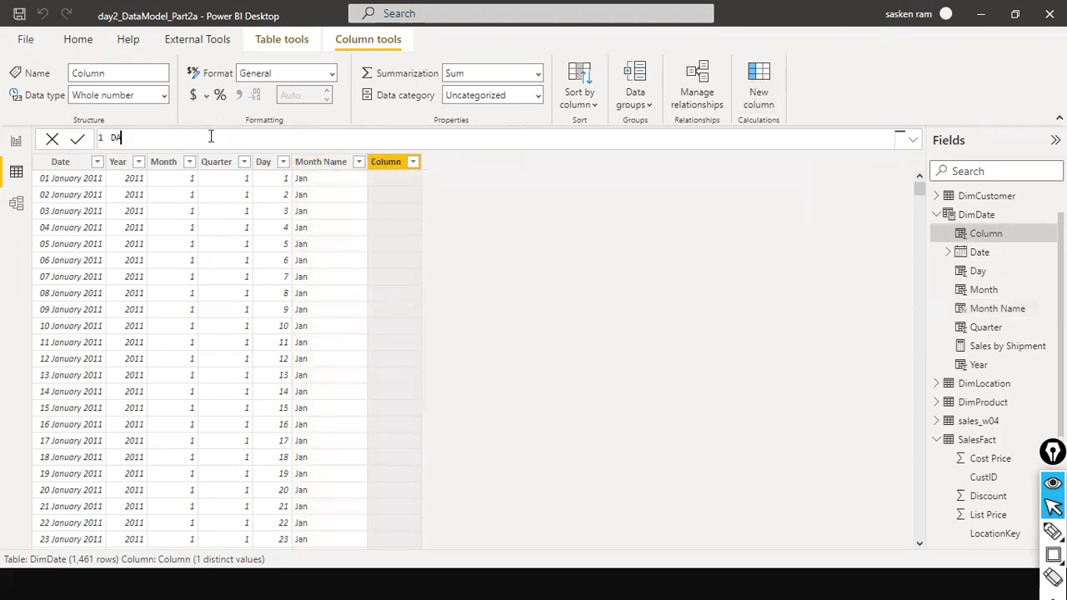
pyautogui.press('BackSpace')
pyautogui.press('BackSpace')
pyautogui.write('Day Name =Format')
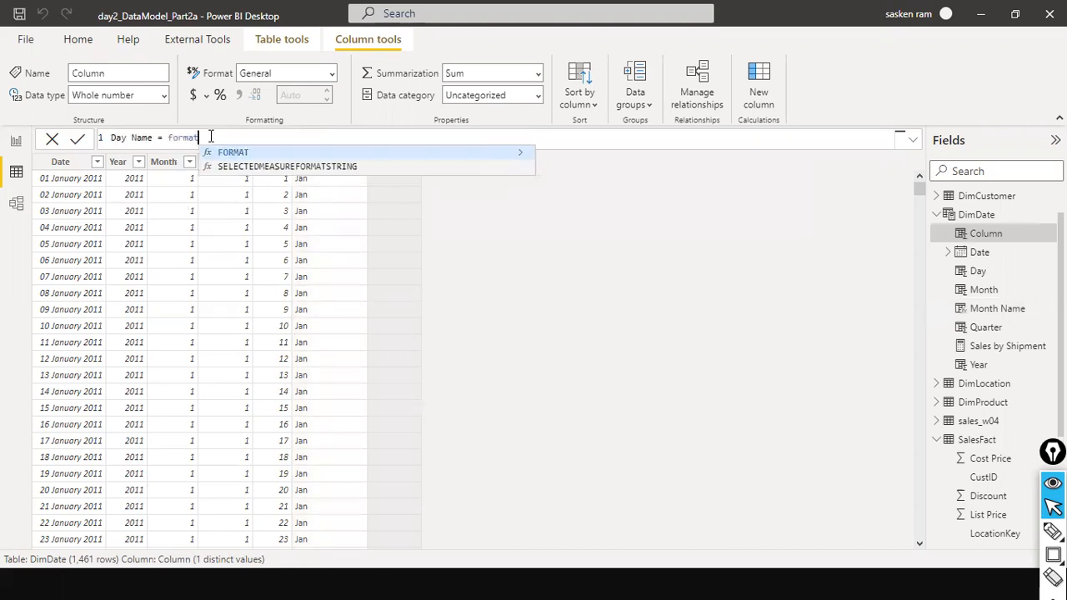
pyautogui.press('Tab')
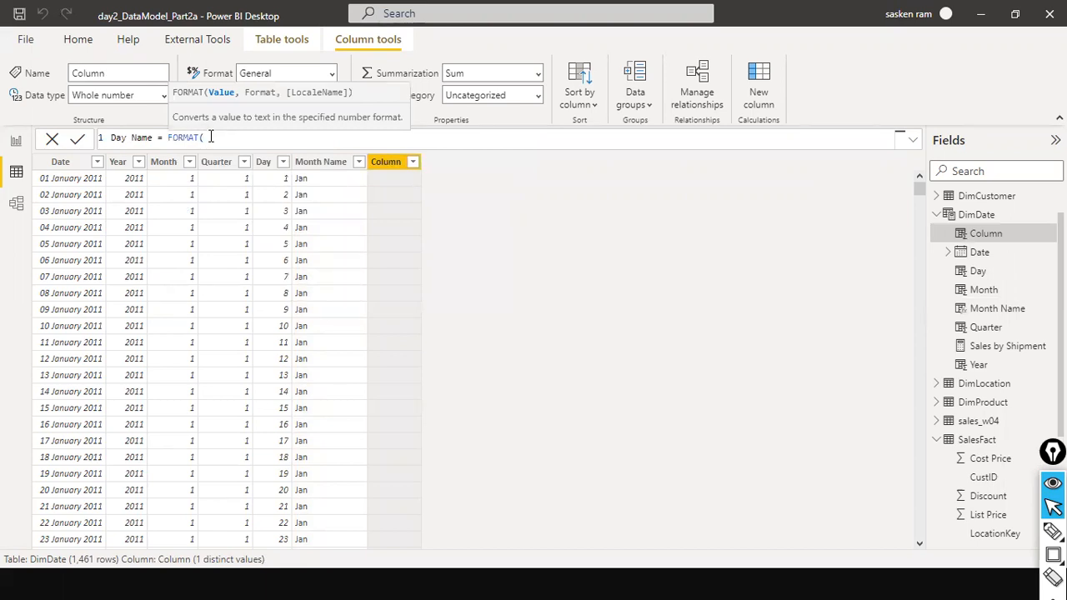
# Reference DimDate[Date] as the value argument of the Day Name formula and begin the format argument with an opening quote
pyautogui.write('date')
pyautogui.press('BackSpace')
pyautogui.write('e')
pyautogui.press('BackSpace')
pyautogui.write('e')
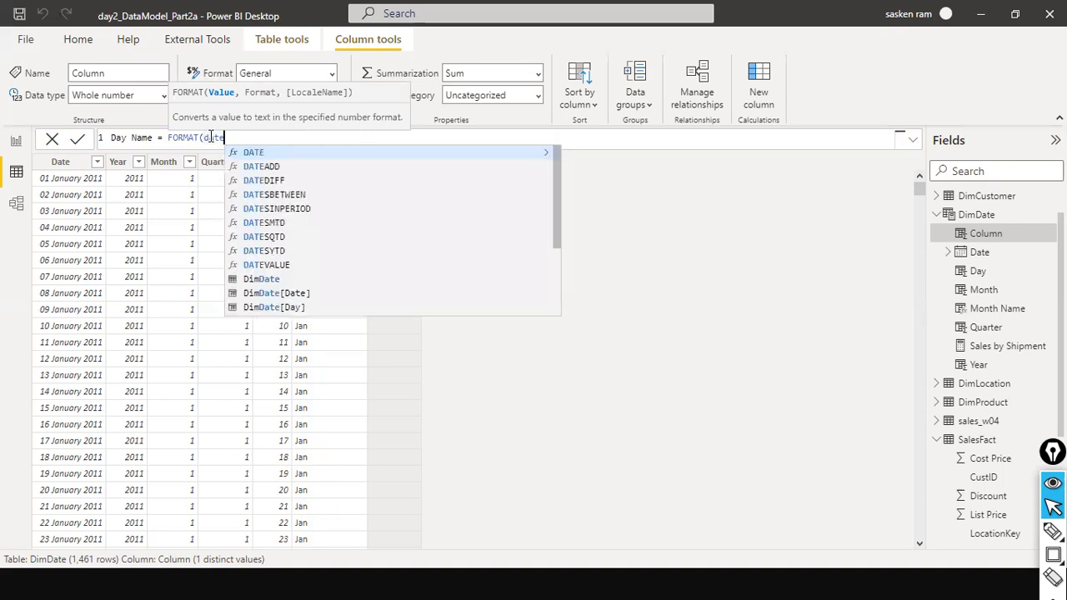
pyautogui.press('Down')
pyautogui.press('Down')
pyautogui.press('Down')
pyautogui.press('Down')
pyautogui.press('Down')
pyautogui.press('Down')
pyautogui.press('Down')
pyautogui.press('Down')
pyautogui.press('Down')
pyautogui.press('Down')
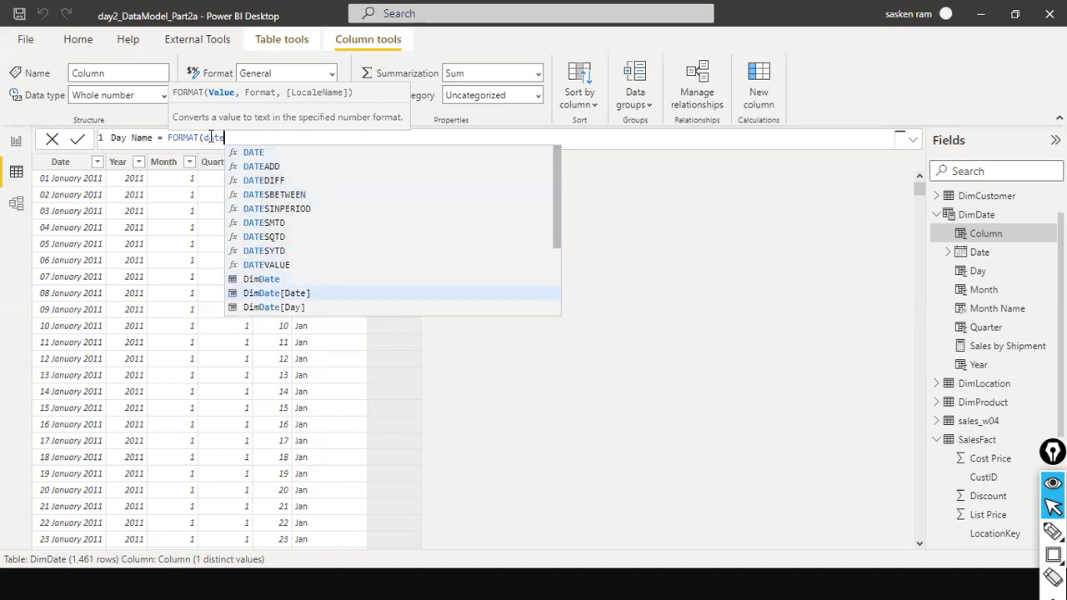
pyautogui.press('Tab')
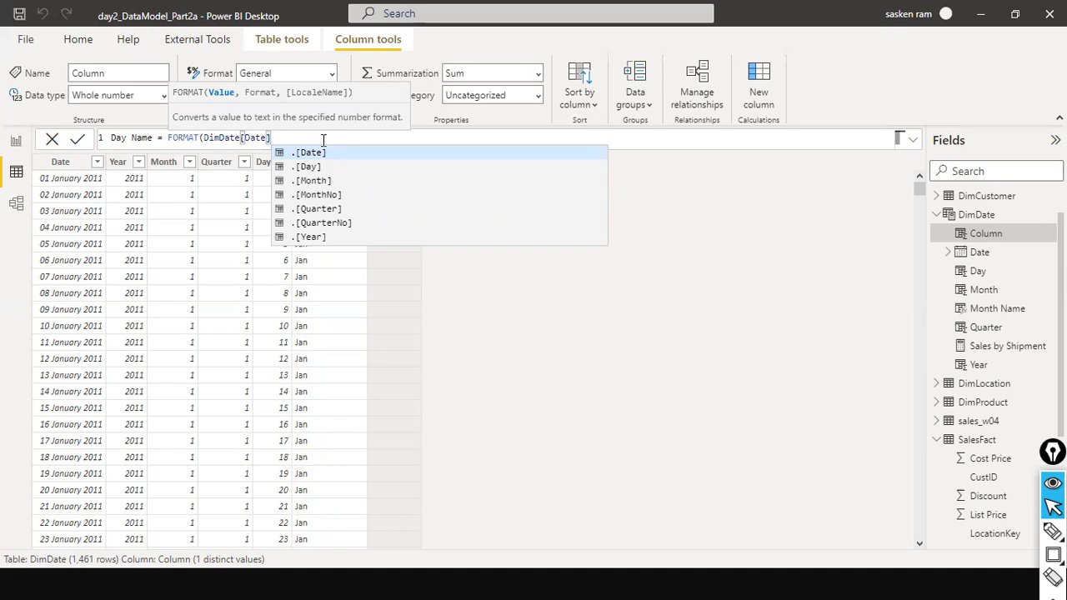
pyautogui.write(',"')
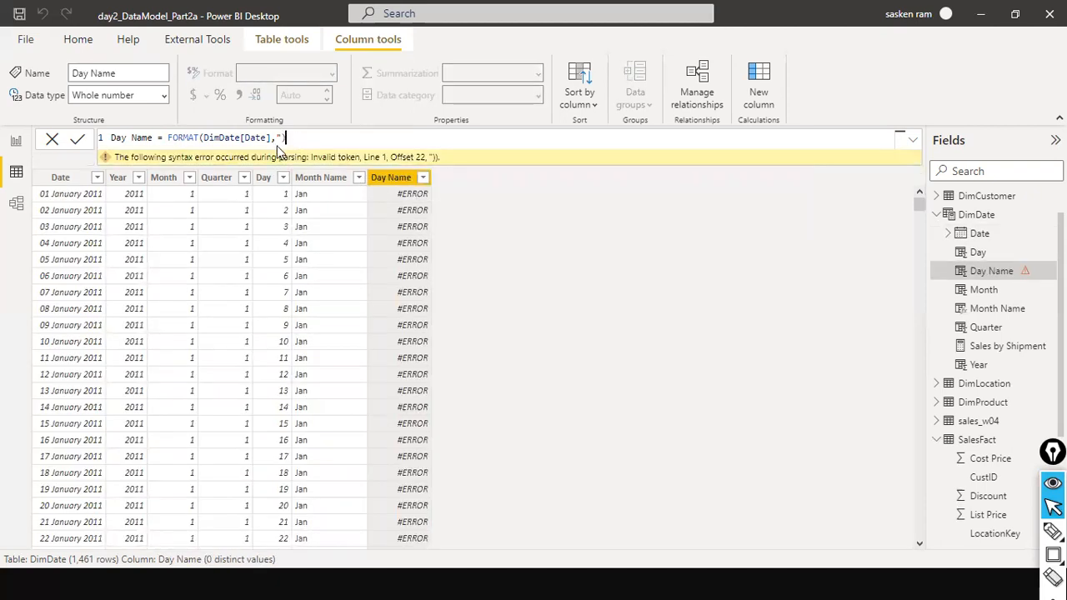
# Try to repair the Day Name formula by removing the stray quote and brackets and committing it as FORMAT(DimDate[Date],)
pyautogui.click(382, 180)
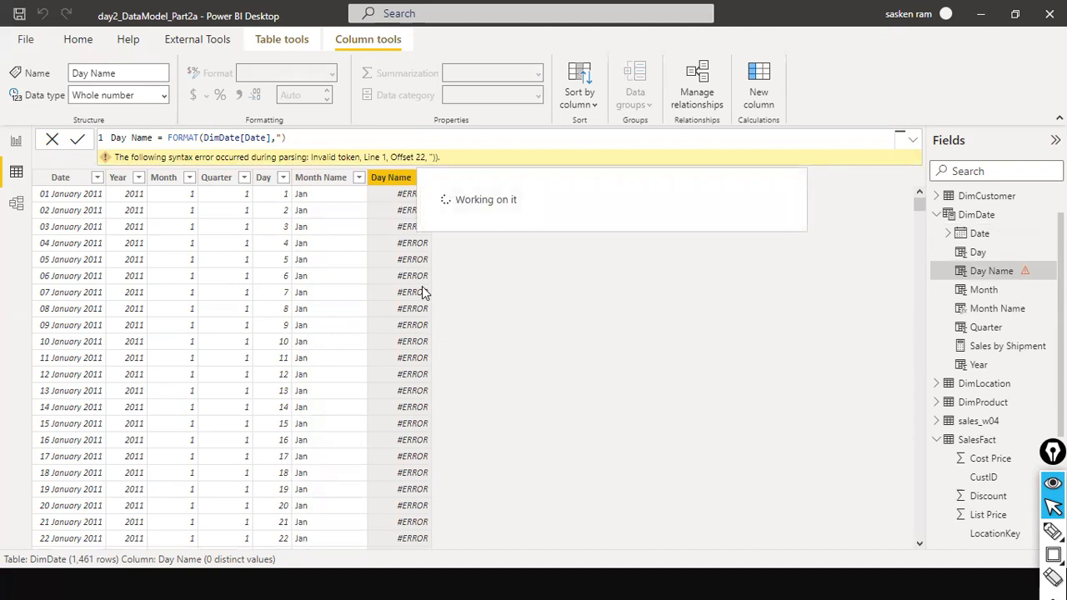
pyautogui.click(386, 208)
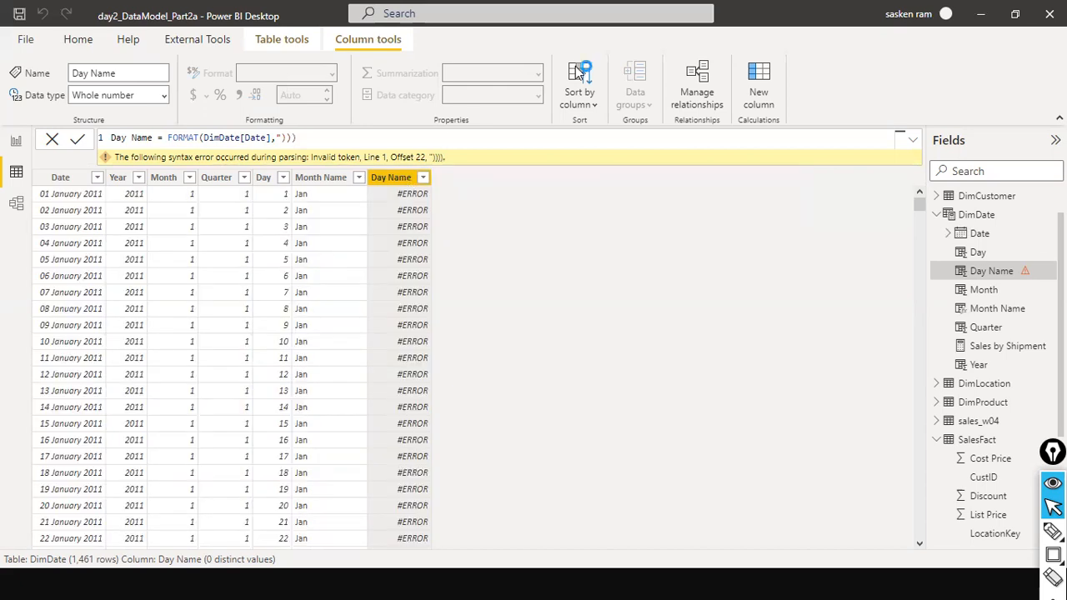
pyautogui.click(312, 140)
pyautogui.press('BackSpace')
pyautogui.press('BackSpace')
pyautogui.press('BackSpace')
pyautogui.press('BackSpace')
pyautogui.press('BackSpace')
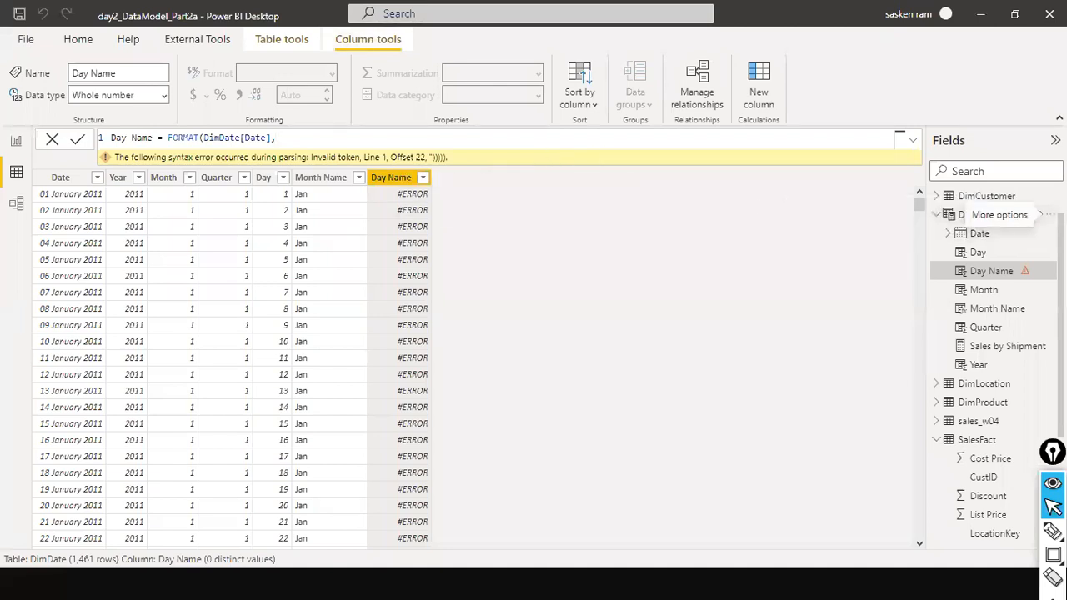
pyautogui.scroll(-1, 1041, 218)
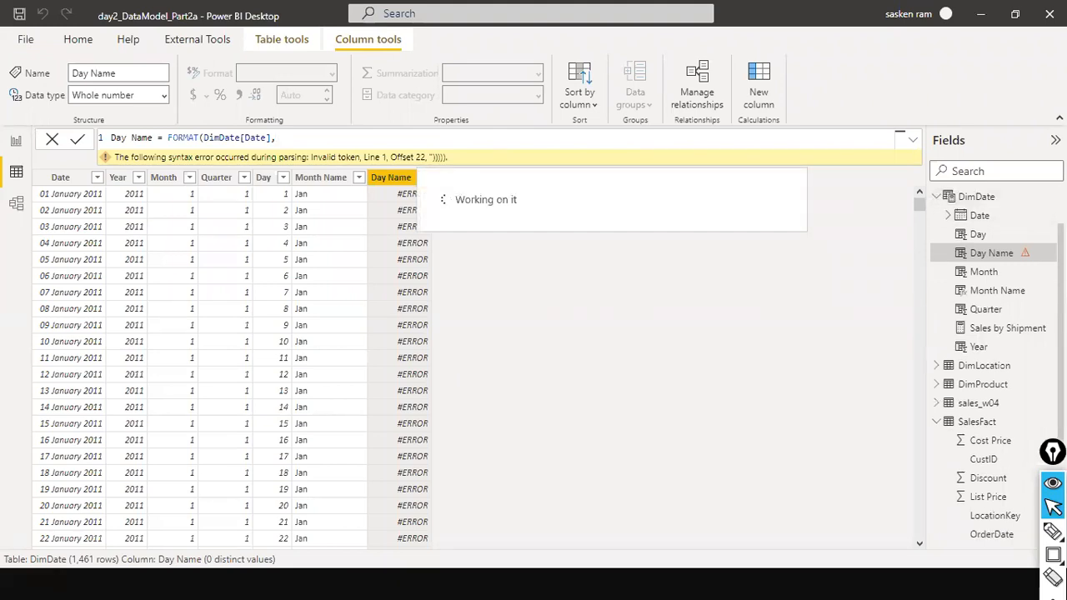
pyautogui.write(')')
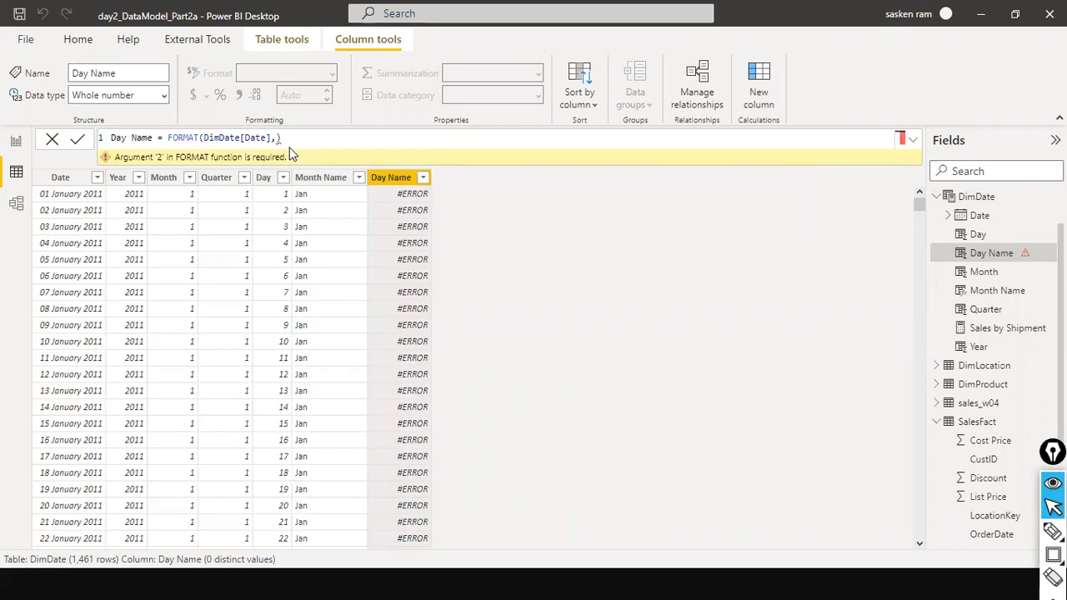
pyautogui.click(54, 179)
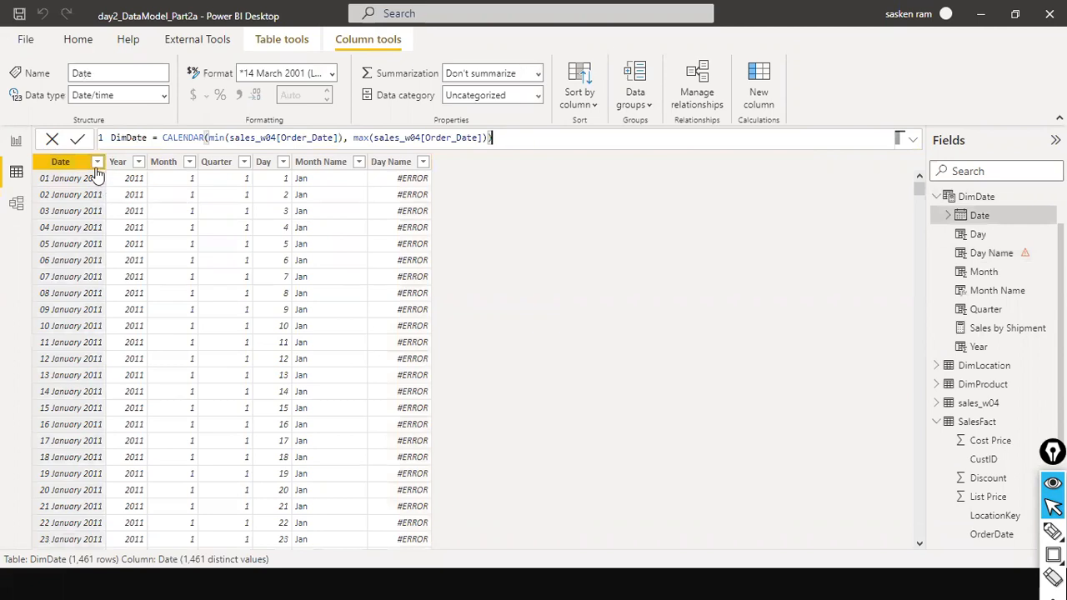
pyautogui.click(97, 163)
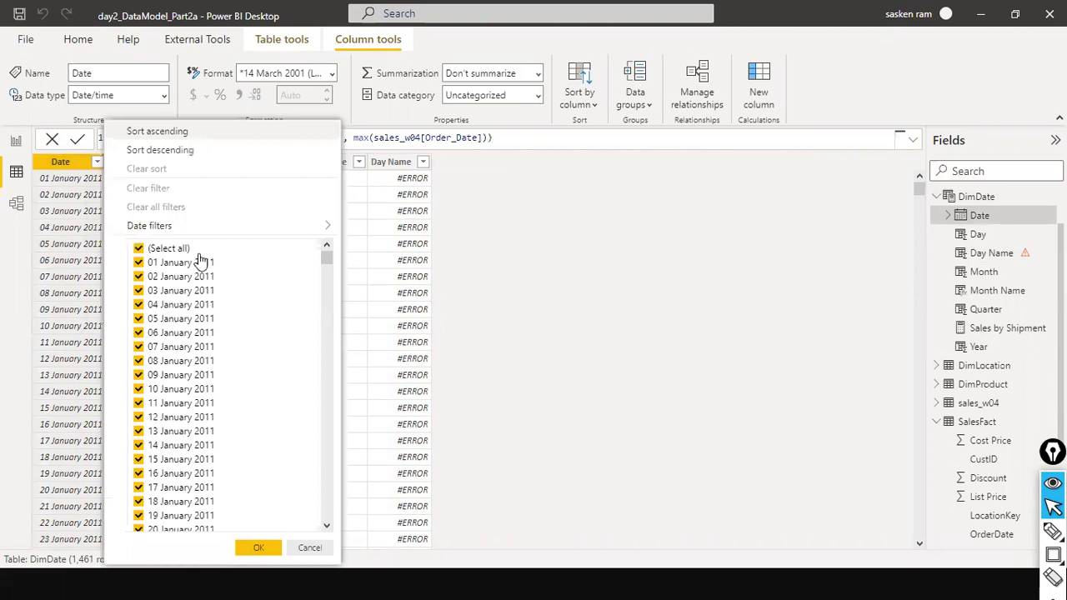
pyautogui.rightClick(78, 166)
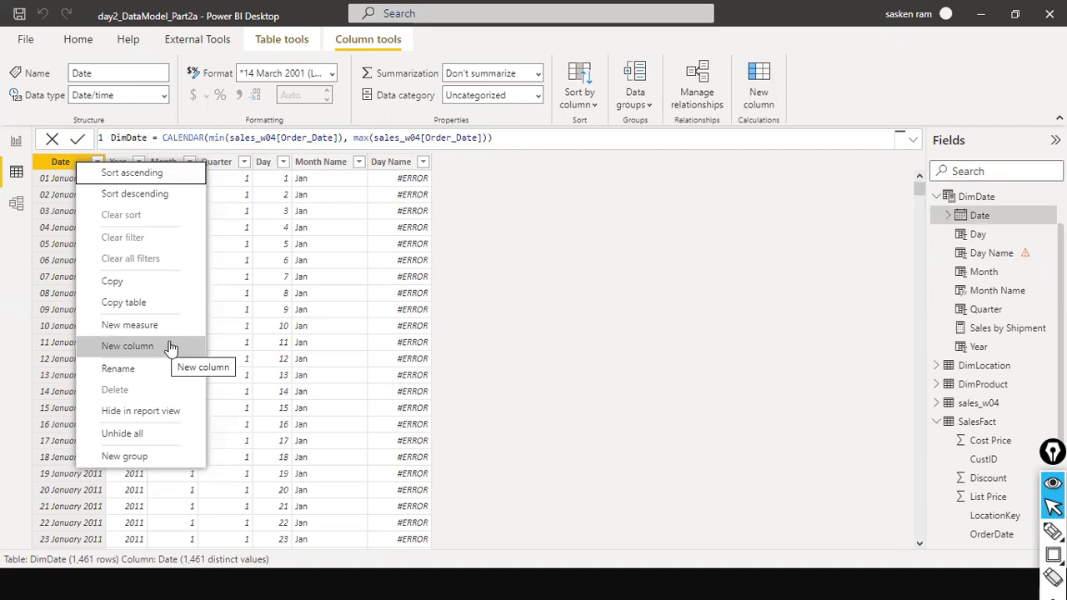
pyautogui.click(517, 257)
# Delete the faulty Day Name column from the DimDate table
pyautogui.click(382, 161)
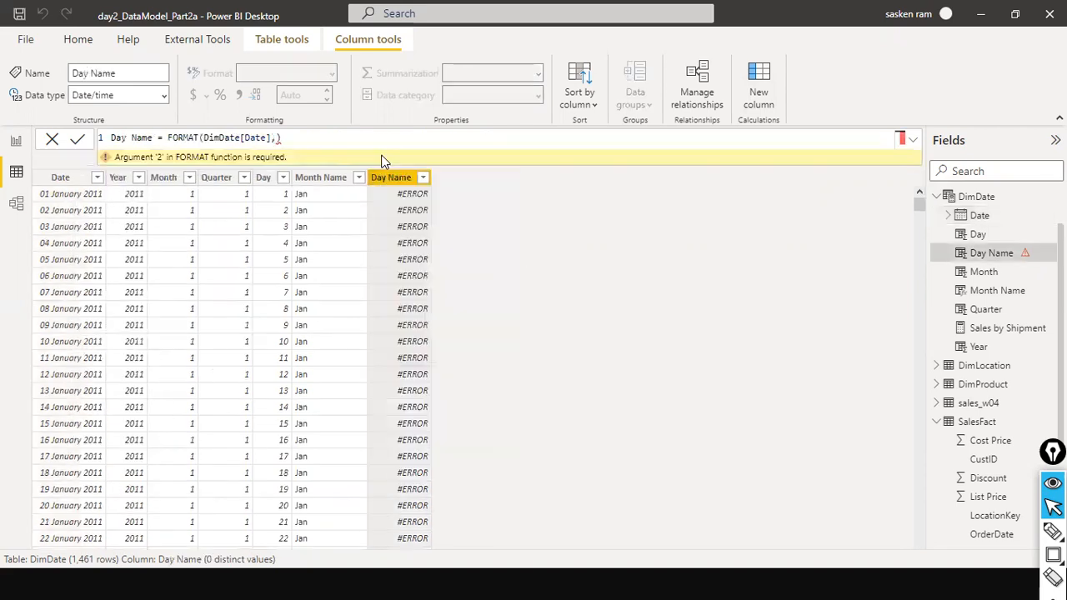
pyautogui.rightClick(393, 178)
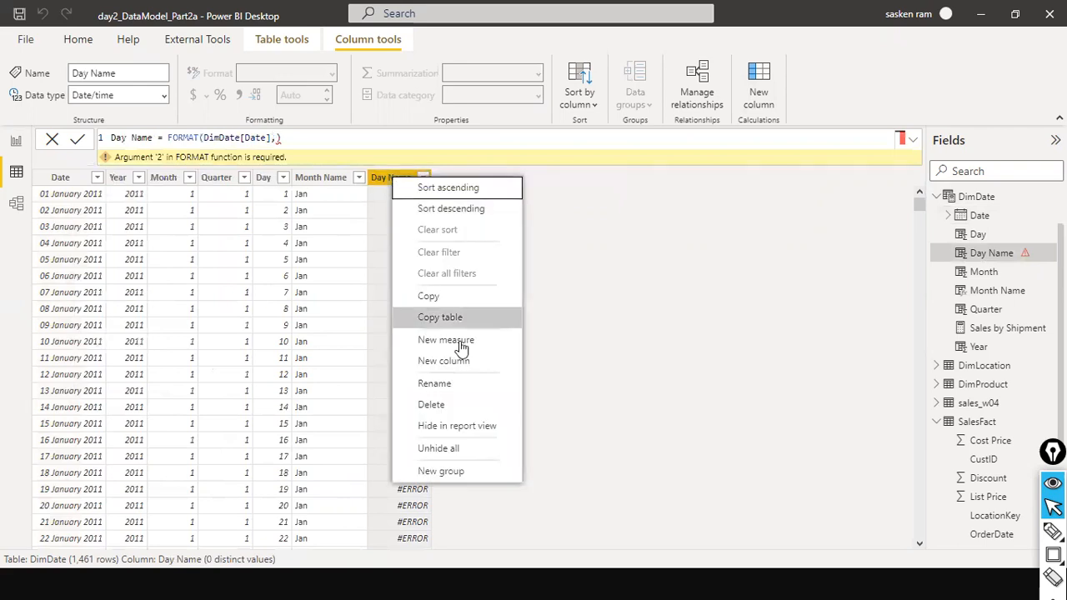
pyautogui.click(431, 404)
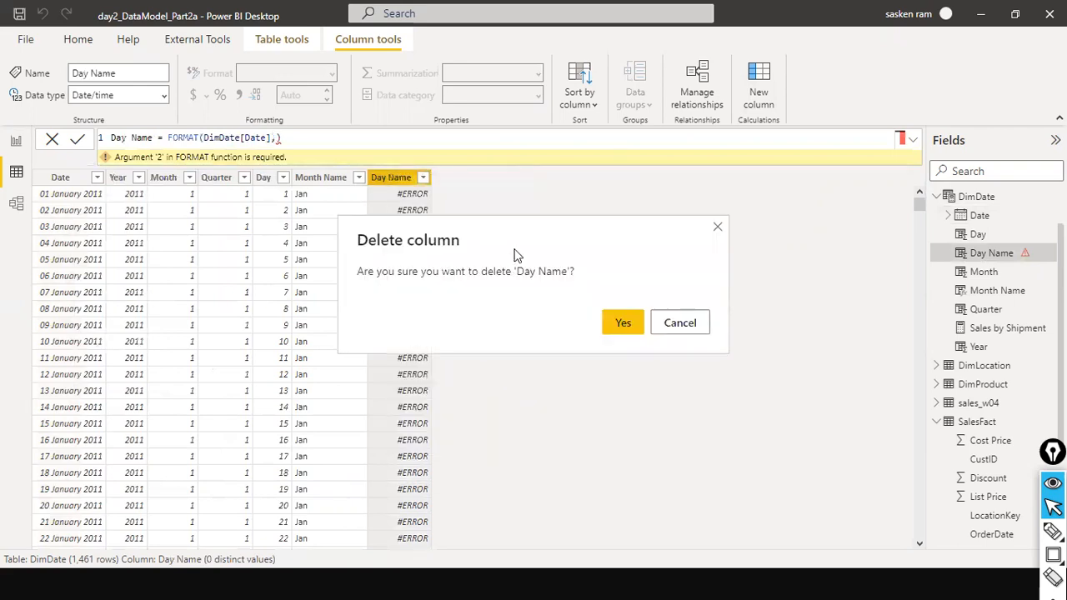
pyautogui.click(609, 327)
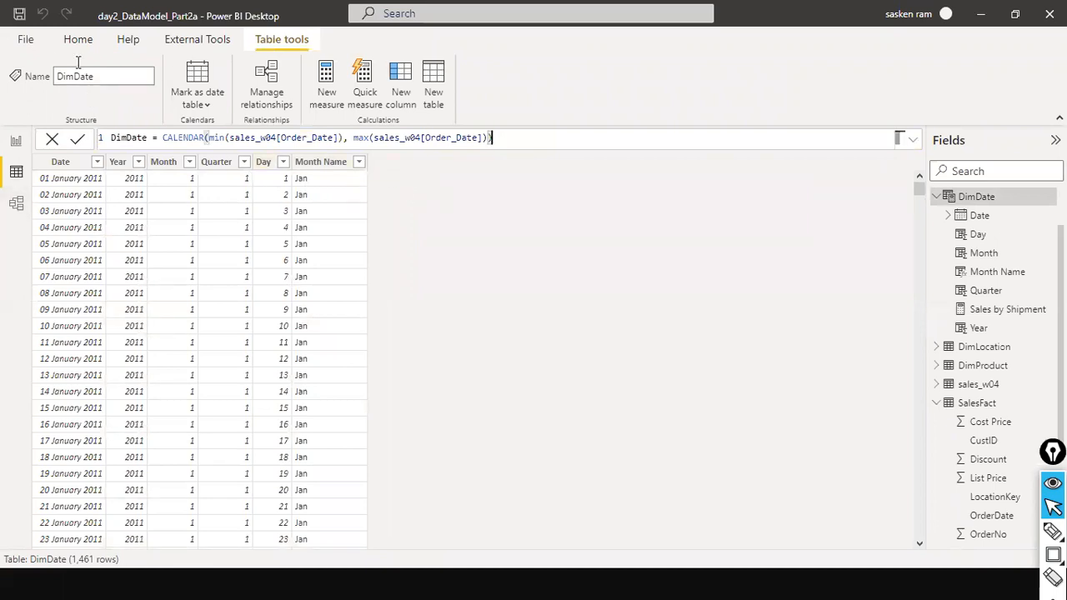
# Add a calculated column named weekday to DimDate with the formula WEEKDAY(DimDate[Date])
pyautogui.click(67, 40)
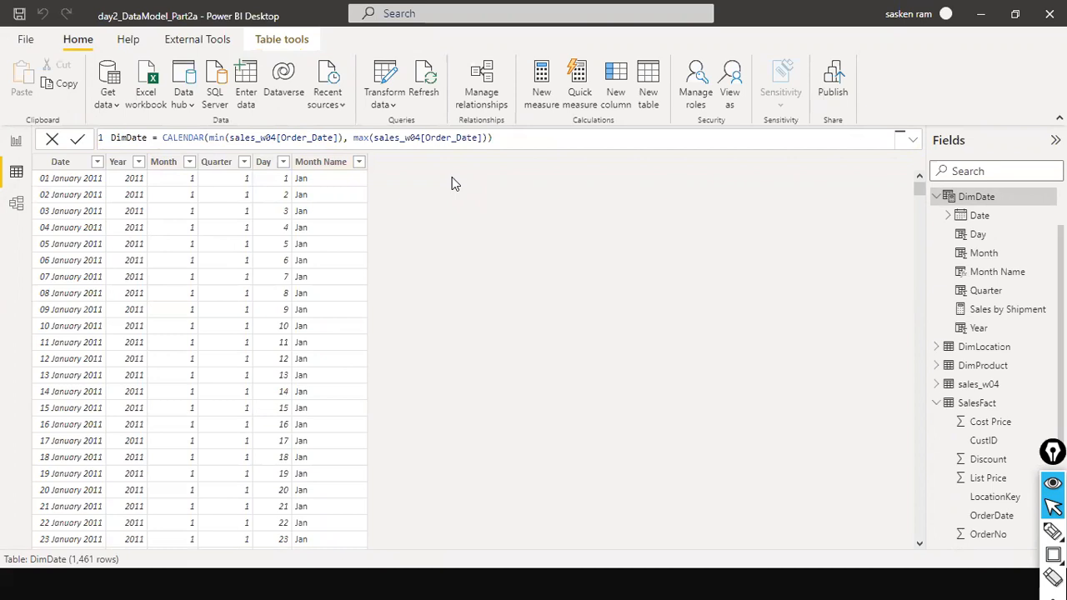
pyautogui.click(260, 42)
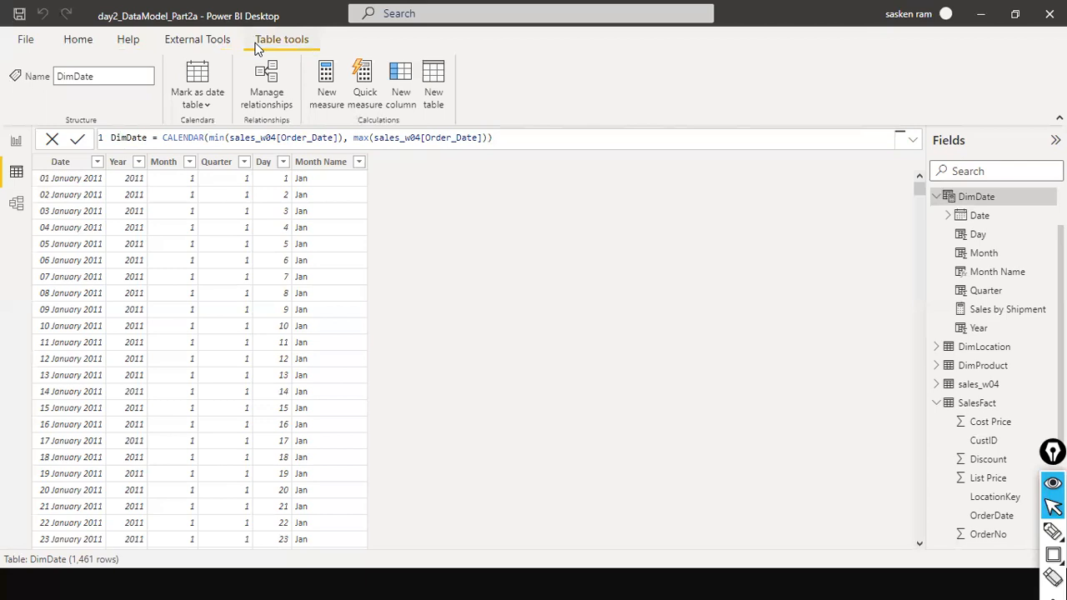
pyautogui.click(401, 99)
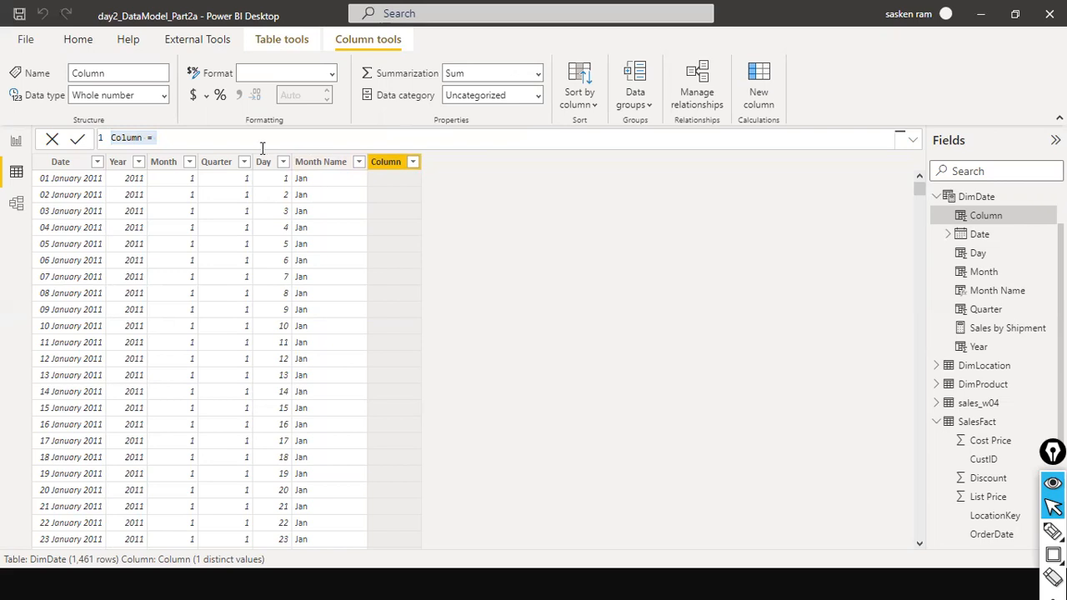
pyautogui.write('weekday = wee')
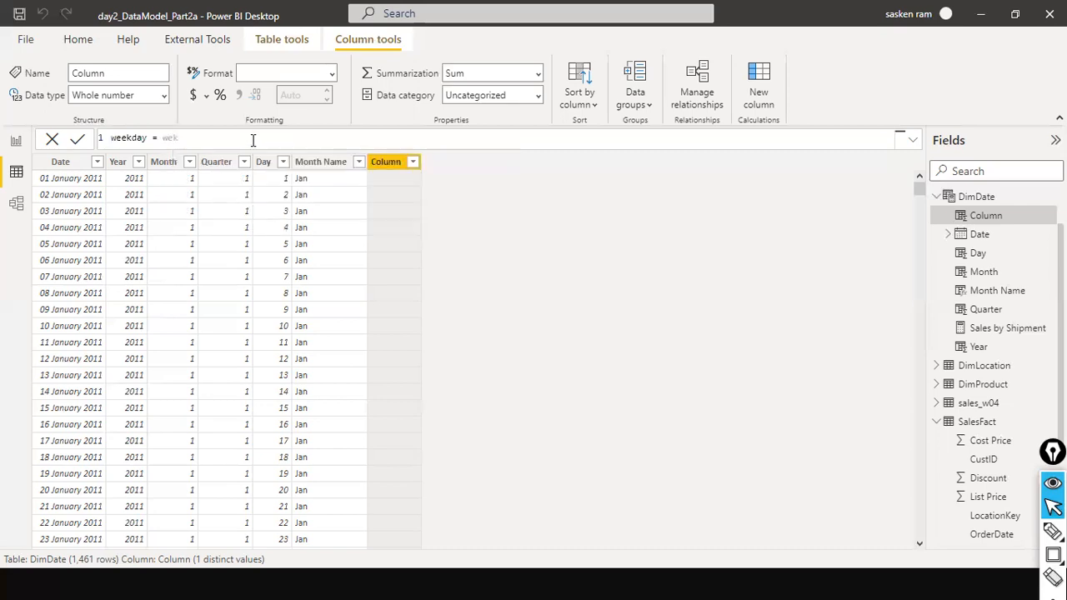
pyautogui.press('Tab')
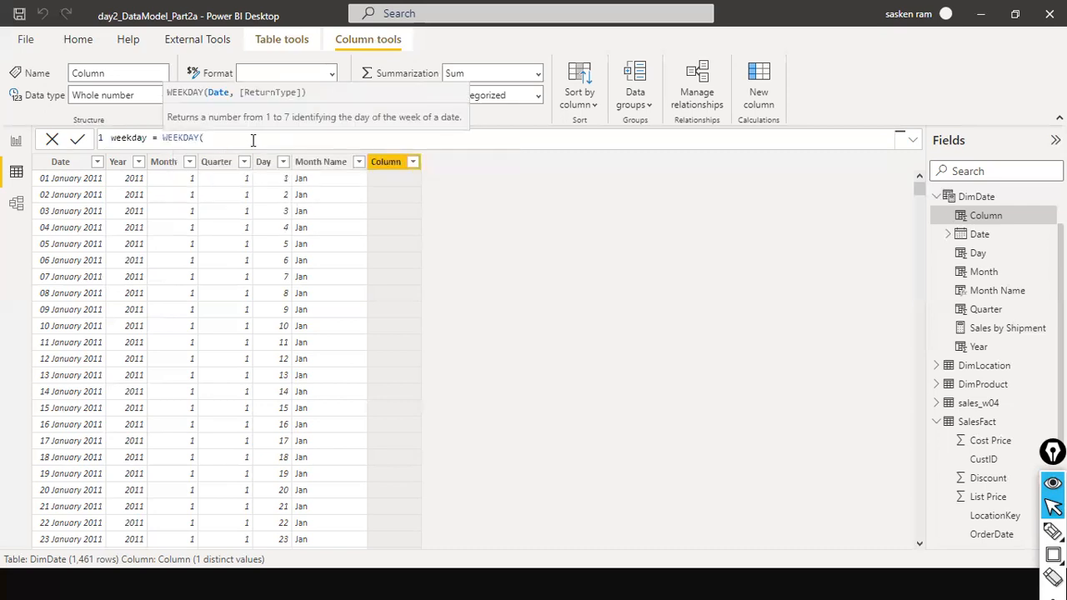
pyautogui.write('dat')
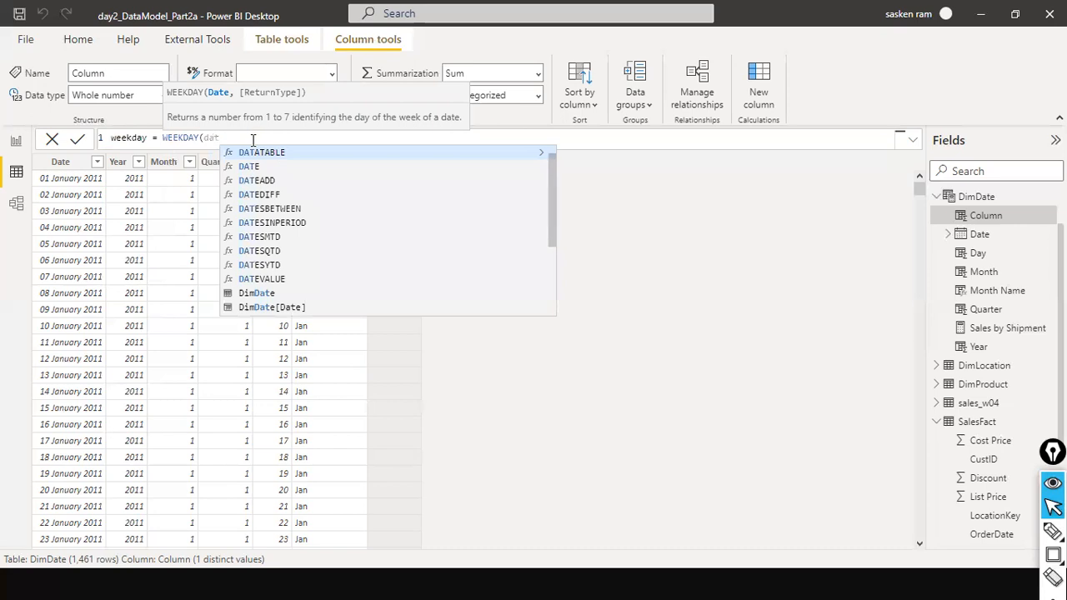
pyautogui.write('e')
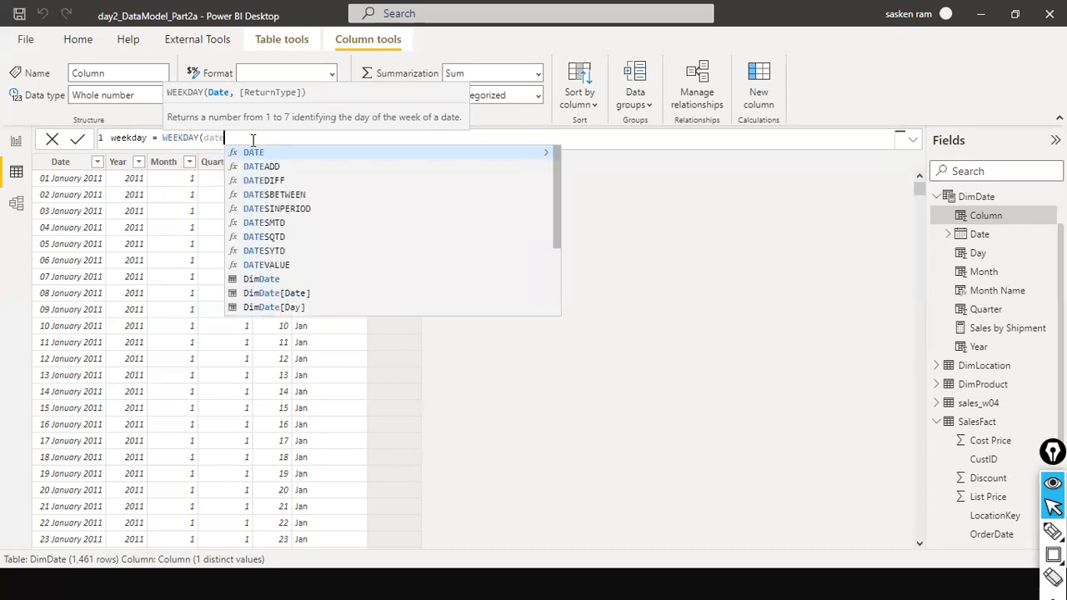
pyautogui.press('Down')
pyautogui.press('Down')
pyautogui.press('Tab')
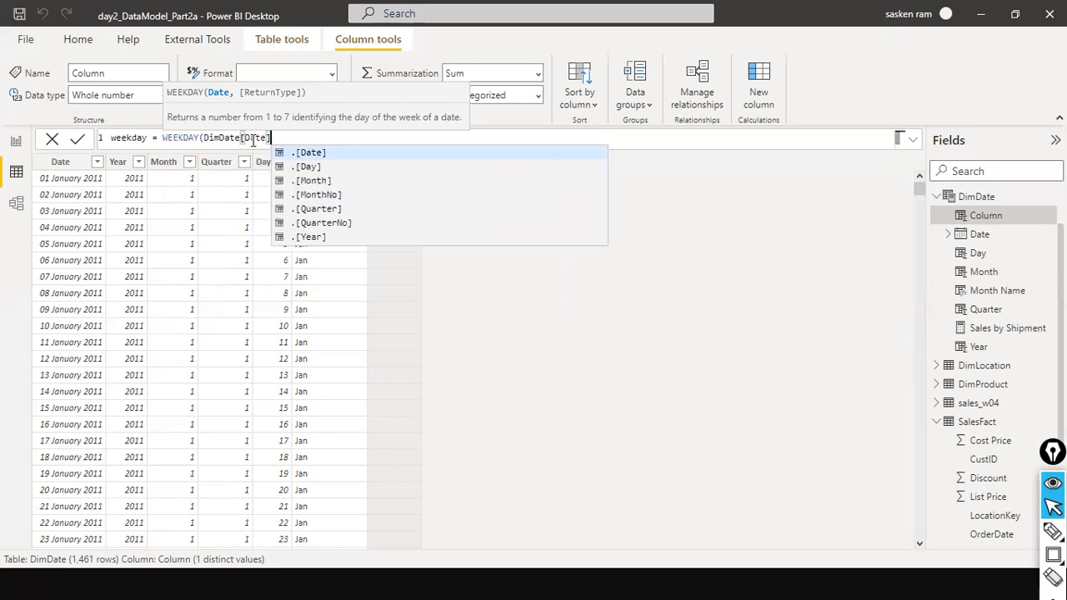
pyautogui.write(')')
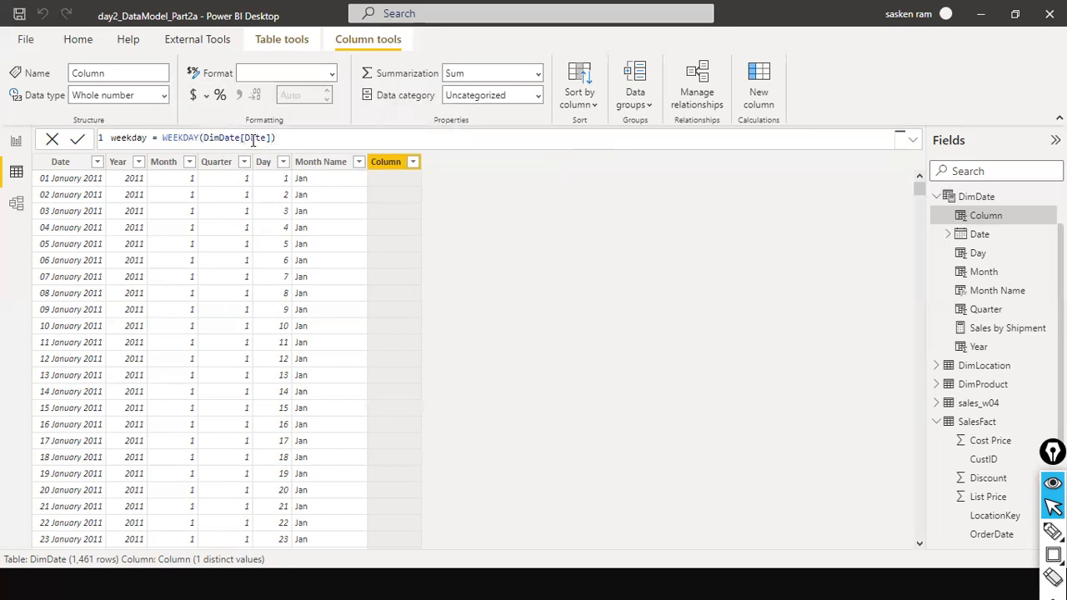
pyautogui.press('Return')
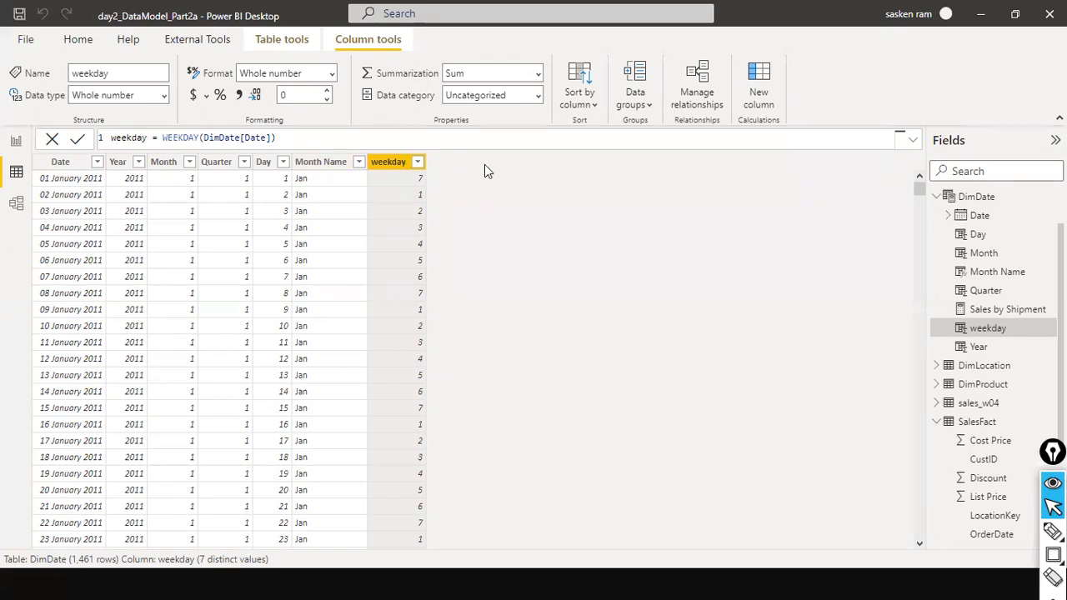
pyautogui.hotkey('alt', 'Tab')
pyautogui.hotkey('alt', 'Tab')
pyautogui.hotkey('alt', 'Tab')
pyautogui.press('Escape')
pyautogui.click(25, 39)
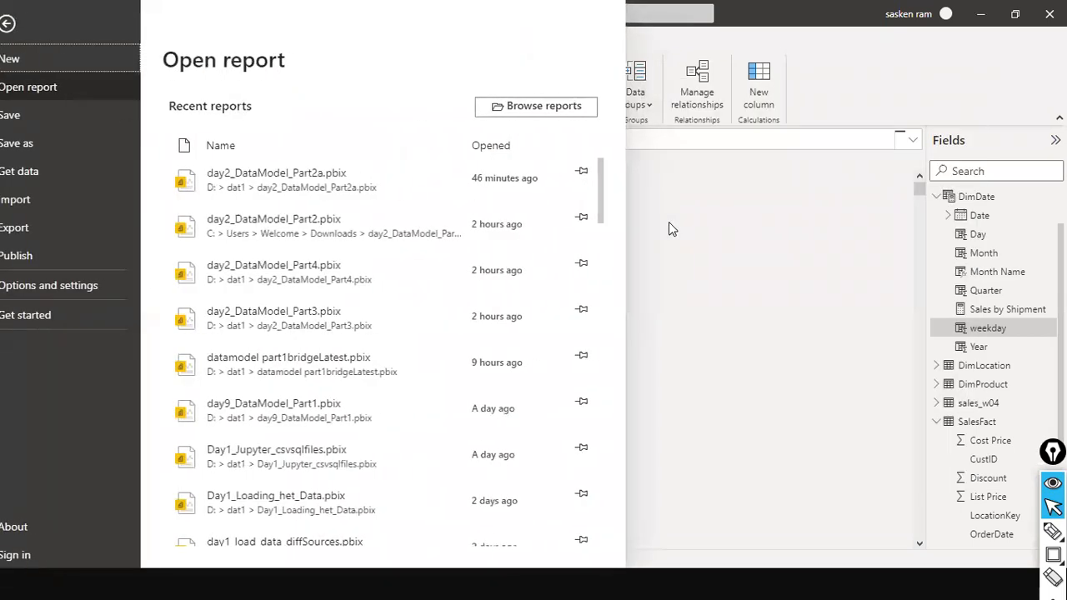
pyautogui.click(668, 224)
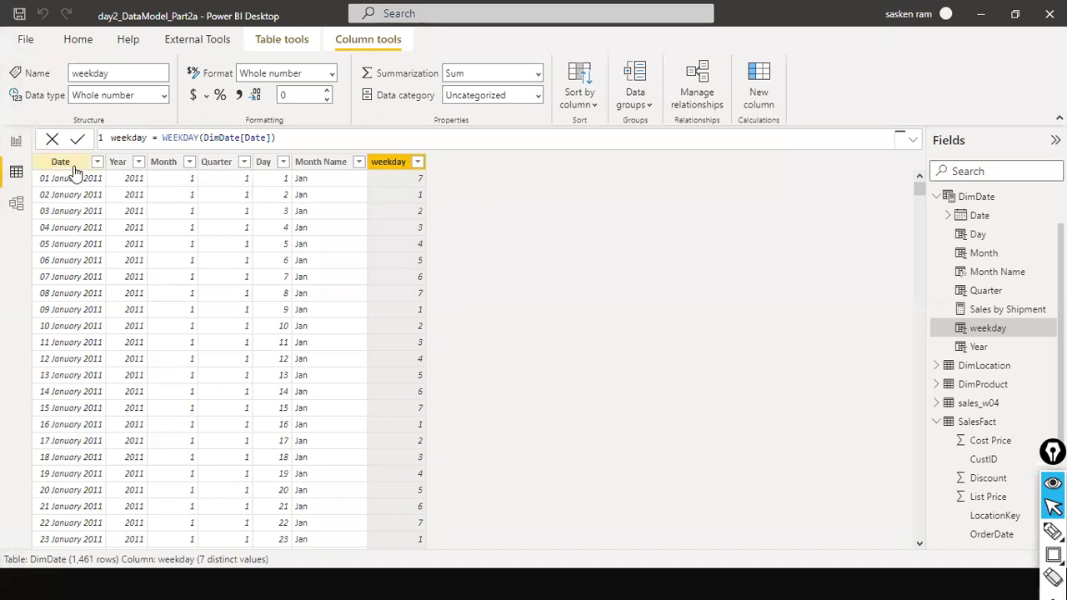
pyautogui.click(71, 164)
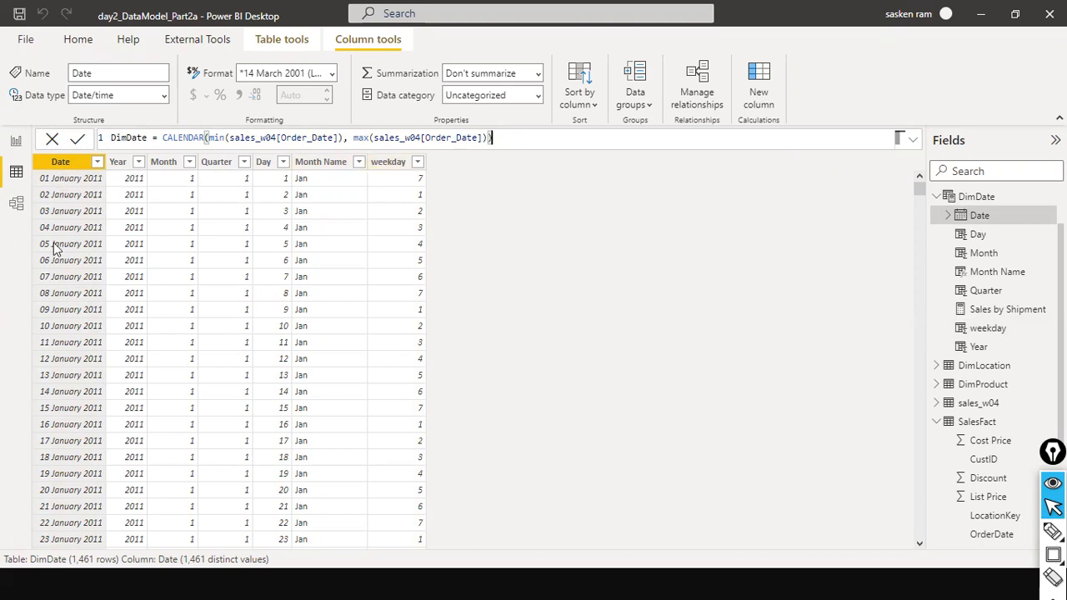
pyautogui.scroll(-3, 79, 431)
pyautogui.scroll(3, 78, 431)
# Switch to the model view and move the DimDate table closer to the SalesFact table
pyautogui.click(16, 203)
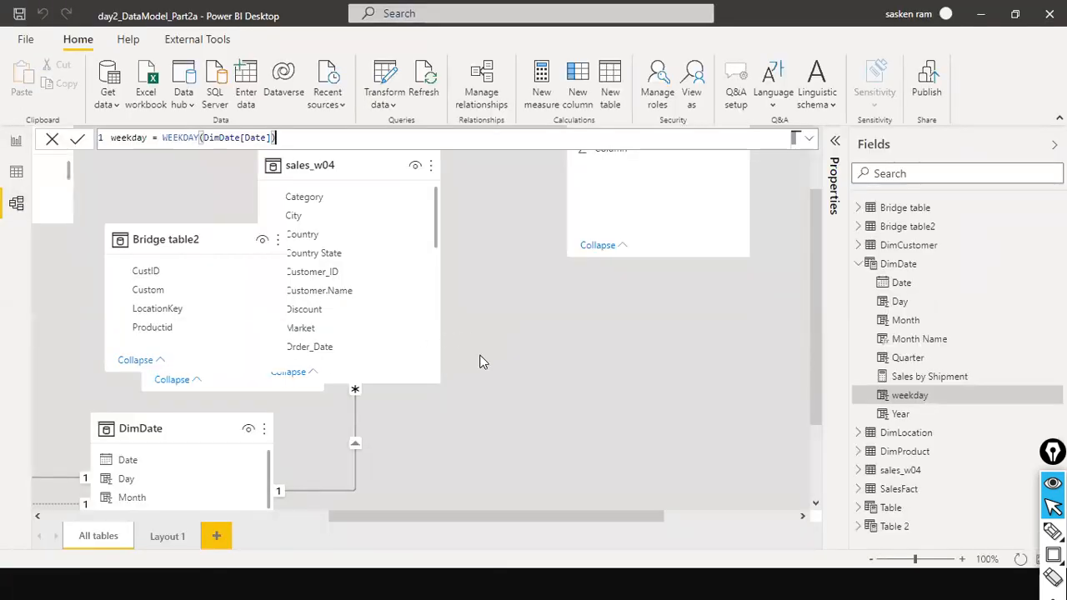
pyautogui.scroll(-2, 479, 361)
pyautogui.moveTo(412, 516); pyautogui.dragTo(197, 494)
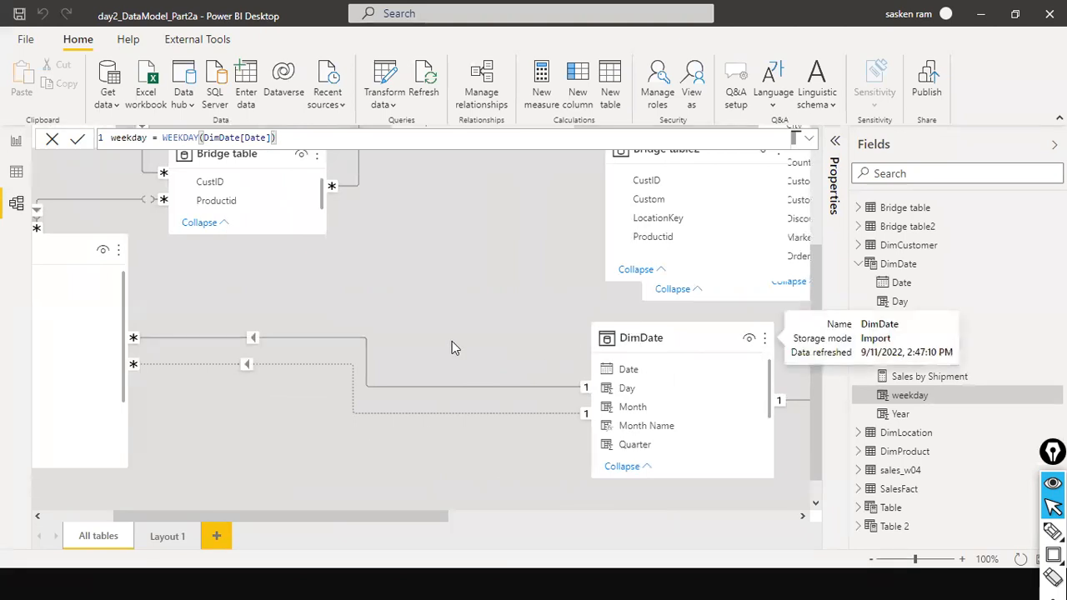
pyautogui.moveTo(619, 325); pyautogui.dragTo(455, 265)
pyautogui.moveTo(262, 511); pyautogui.dragTo(177, 519)
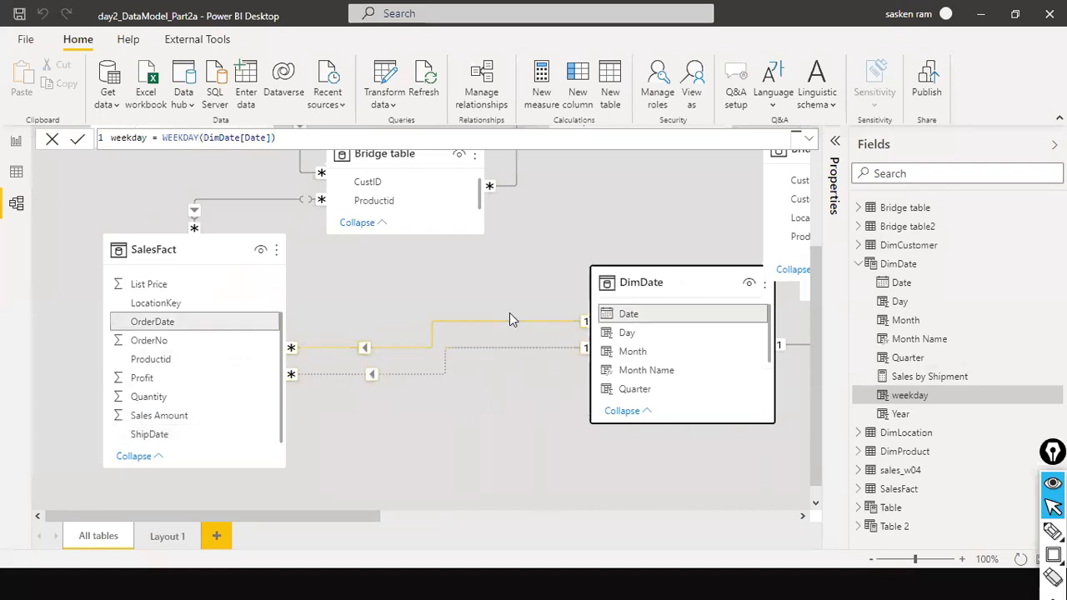
pyautogui.moveTo(679, 273); pyautogui.dragTo(581, 283)
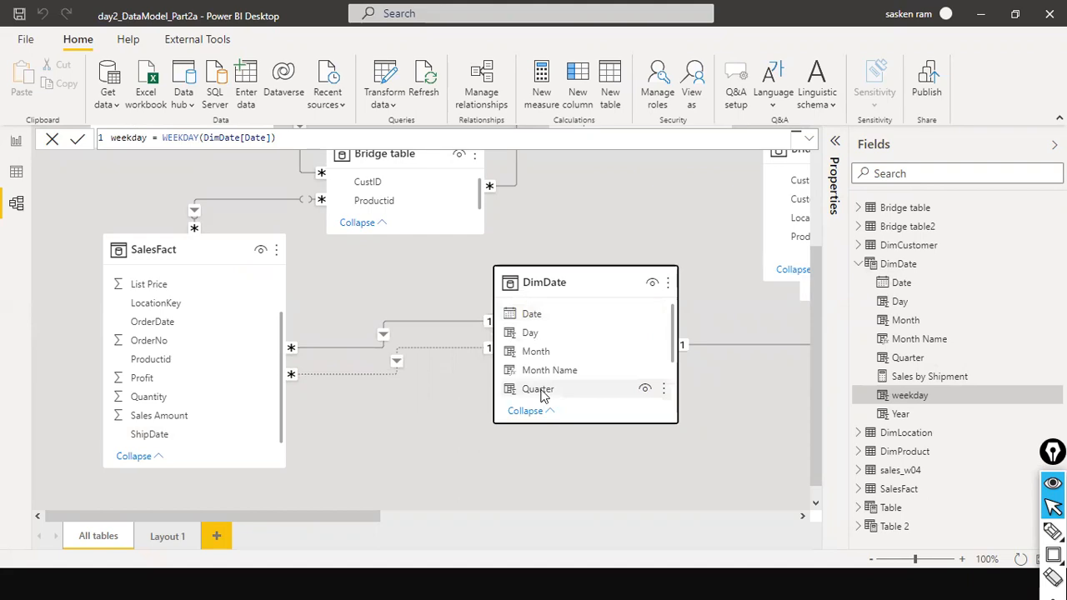
# Look up the Mark as date table option for the DimDate table without applying it
pyautogui.hotkey('alt', 'Tab')
pyautogui.hotkey('alt', 'Tab')
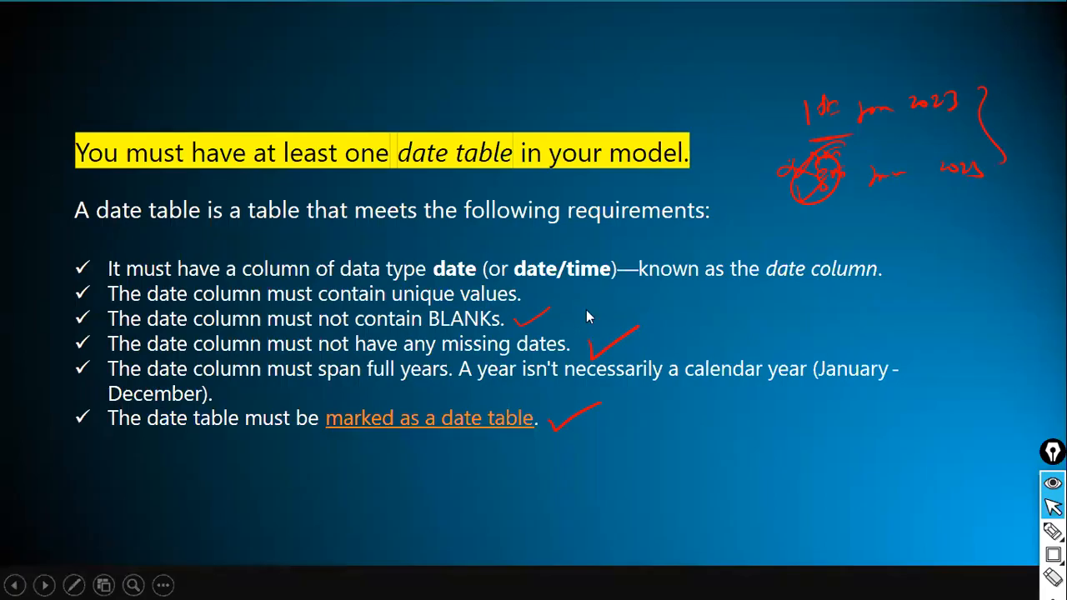
pyautogui.hotkey('alt', 'Tab')
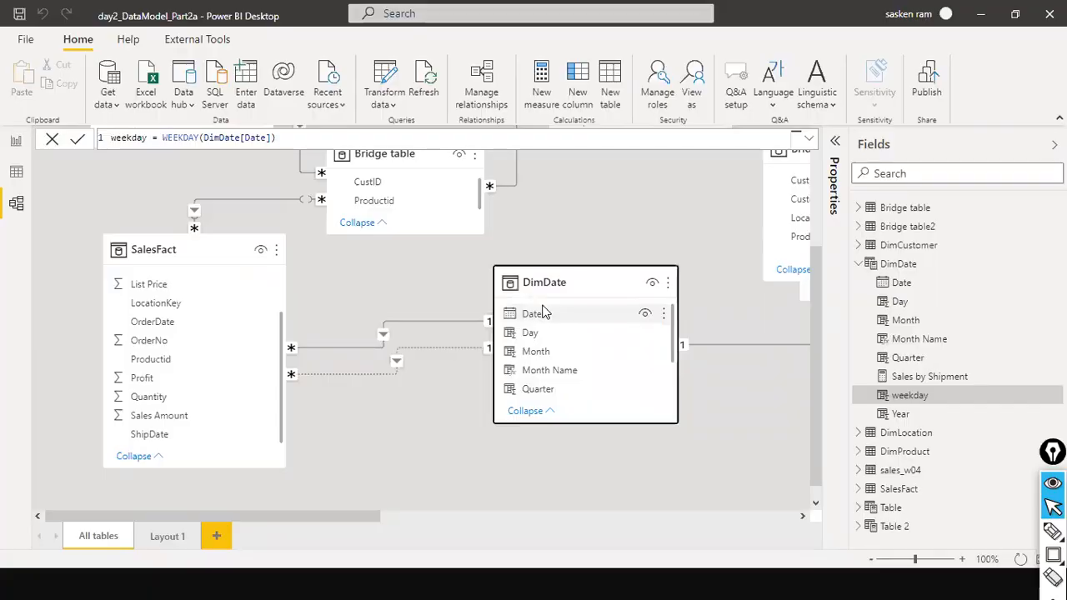
pyautogui.click(668, 287)
pyautogui.moveTo(686, 458)
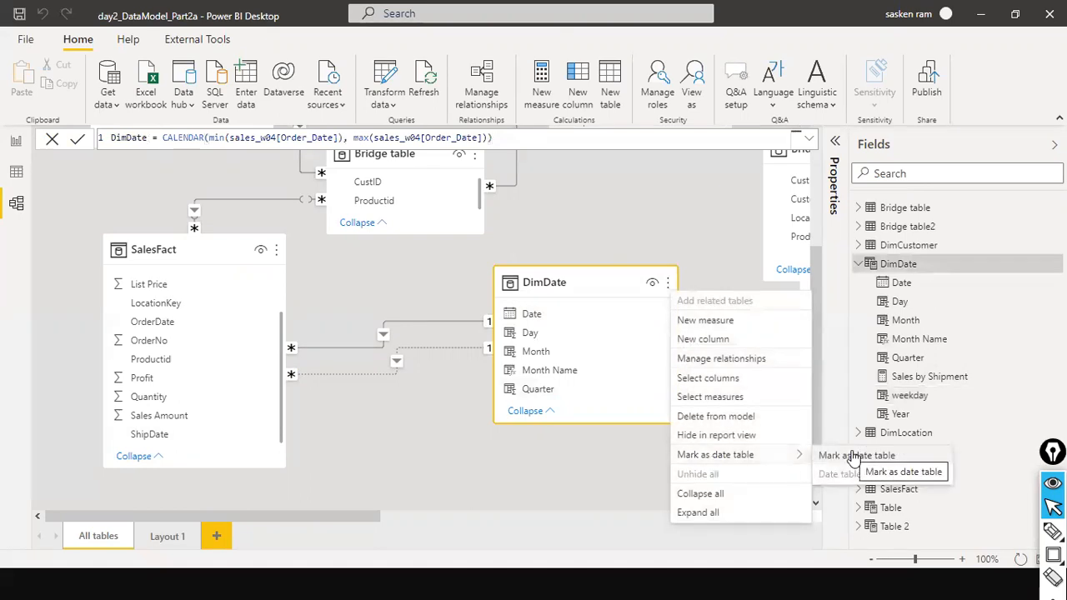
pyautogui.click(643, 195)
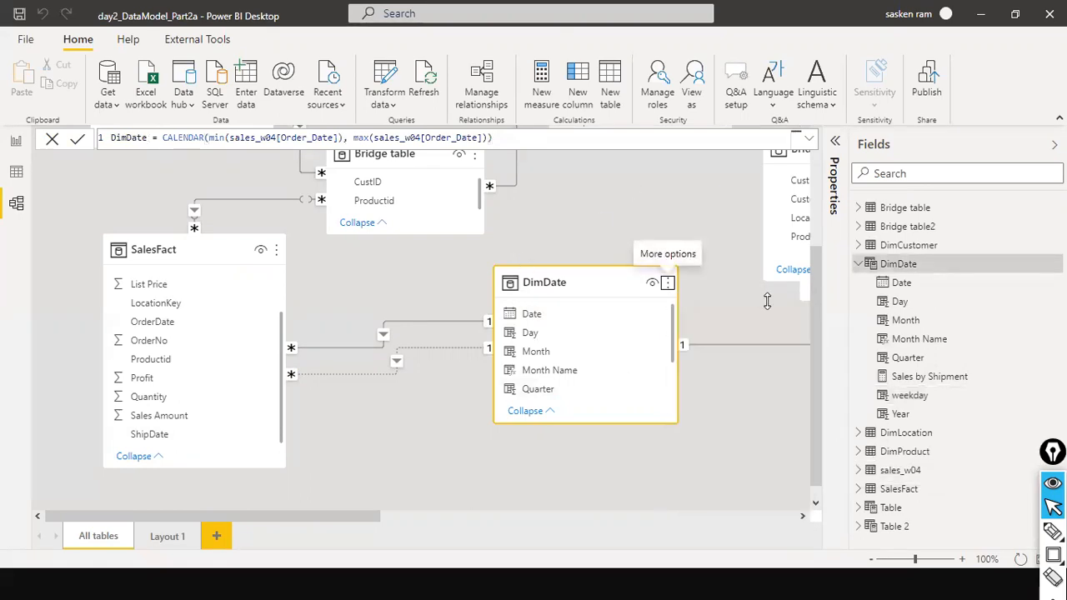
pyautogui.hotkey('alt', 'Tab')
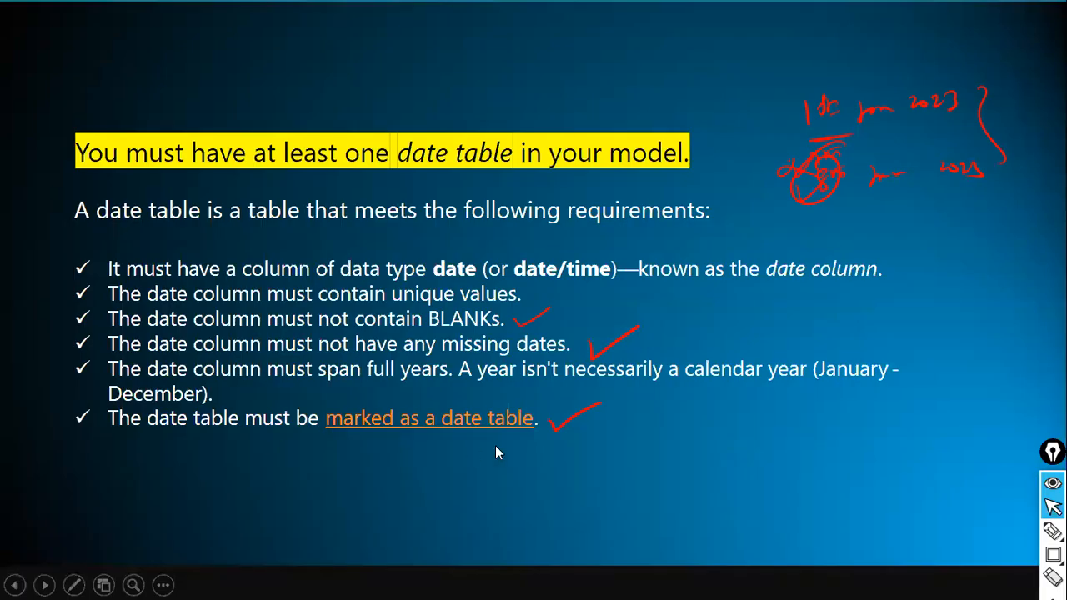
pyautogui.press('Right')
pyautogui.press('Right')
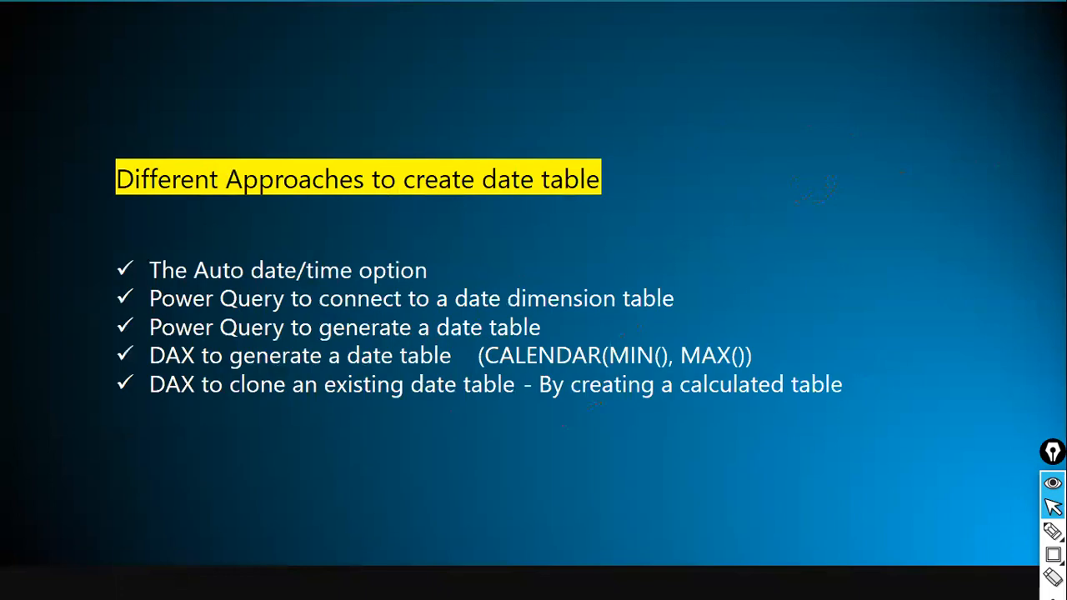